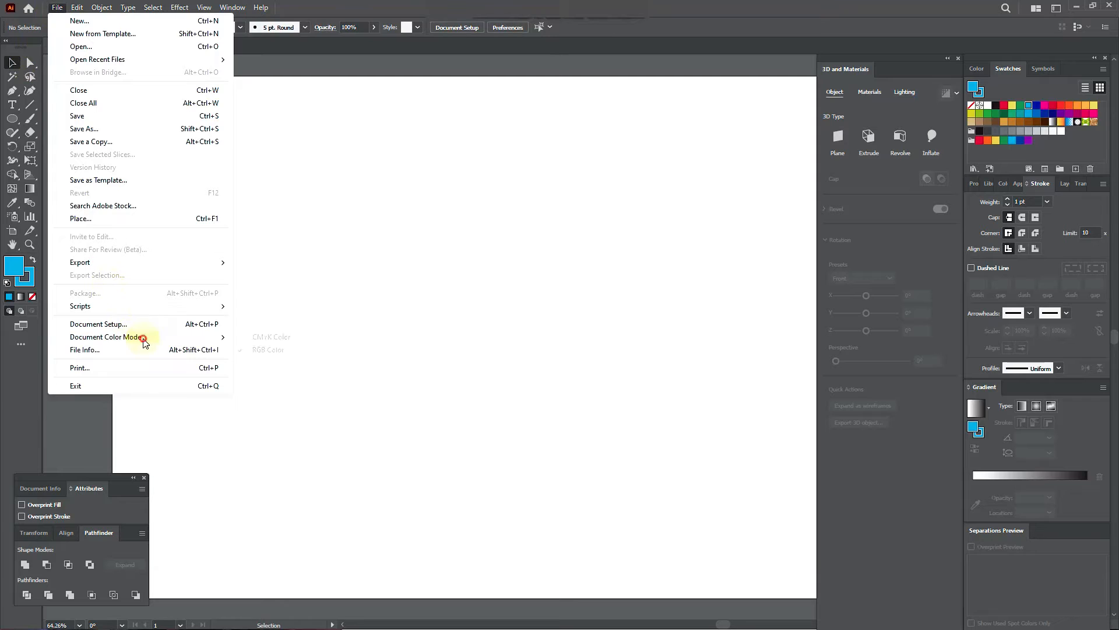
Keep the document in RGB color mode and draw a circle about 223 px in diameter near the artboard's centre.
left_click(269, 350)
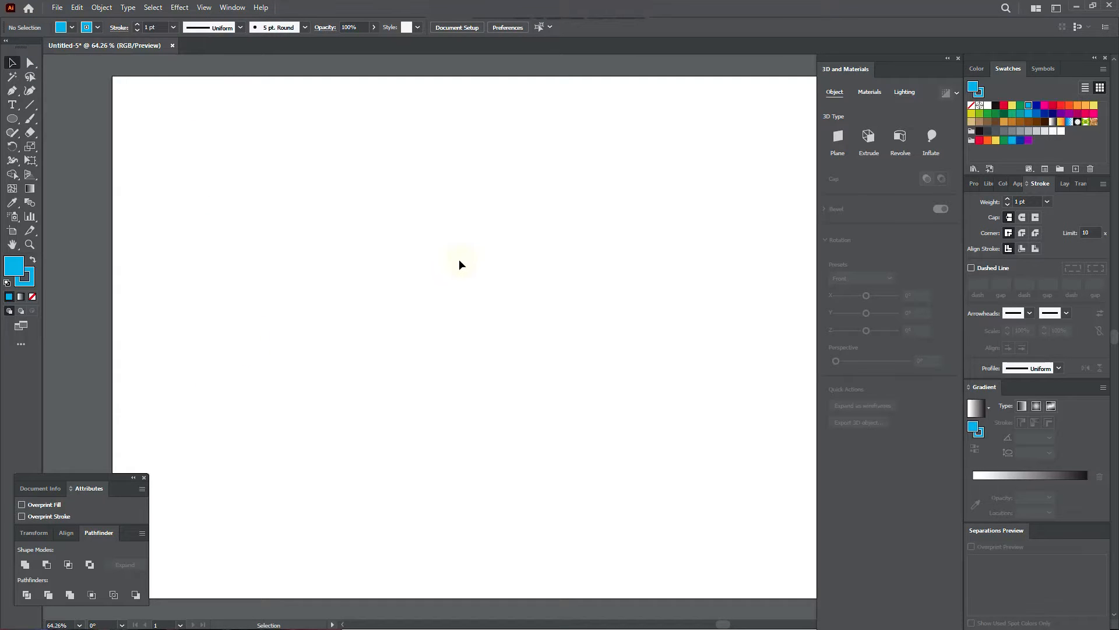
left_click(12, 124)
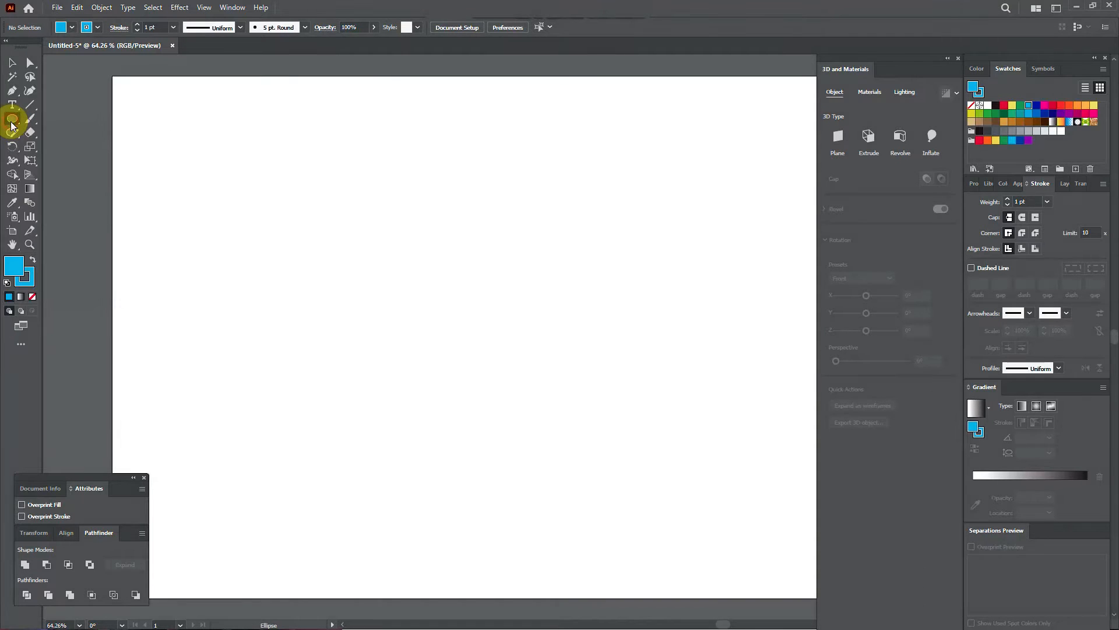
key("shift")
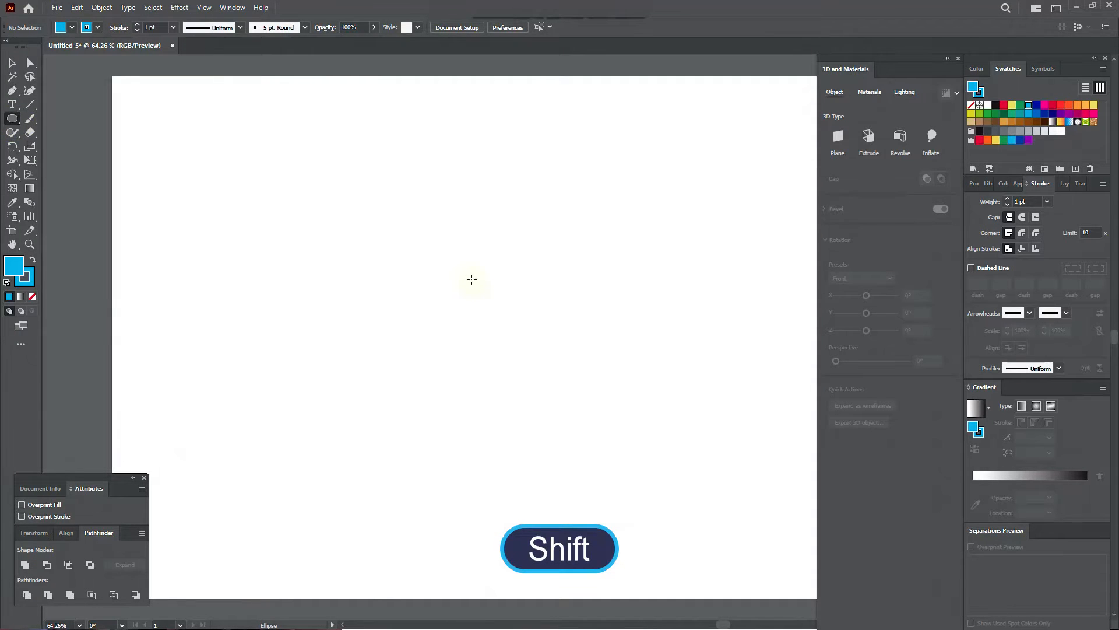
left_click_drag(490, 288, 599, 390)
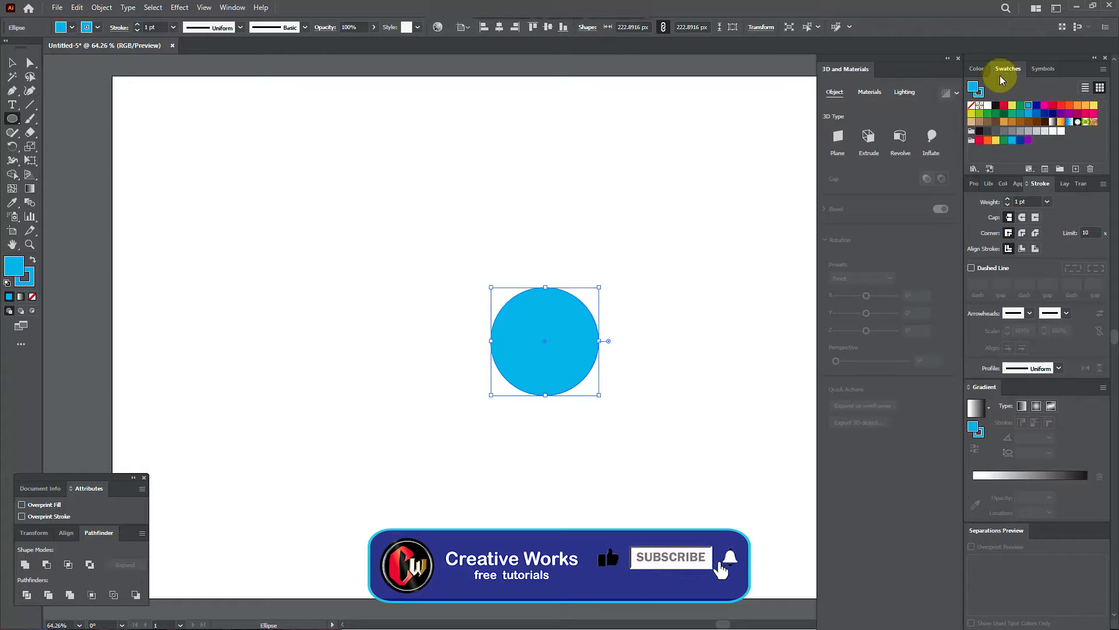
Remove the circle's fill and set its stroke color to black.
left_click(229, 8)
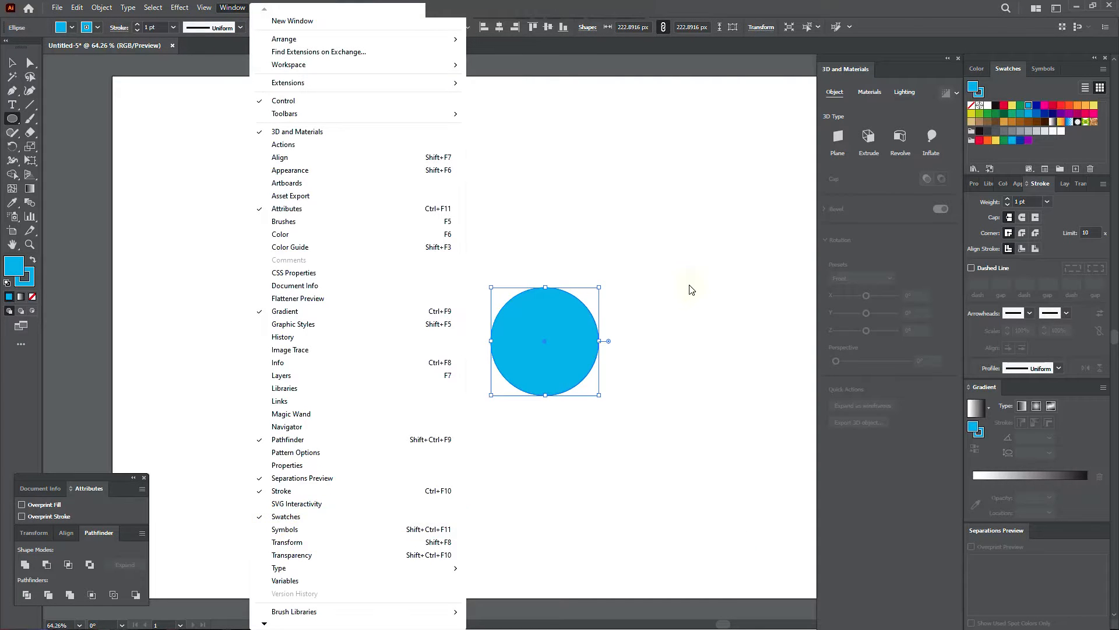
left_click(536, 244)
left_click(13, 63)
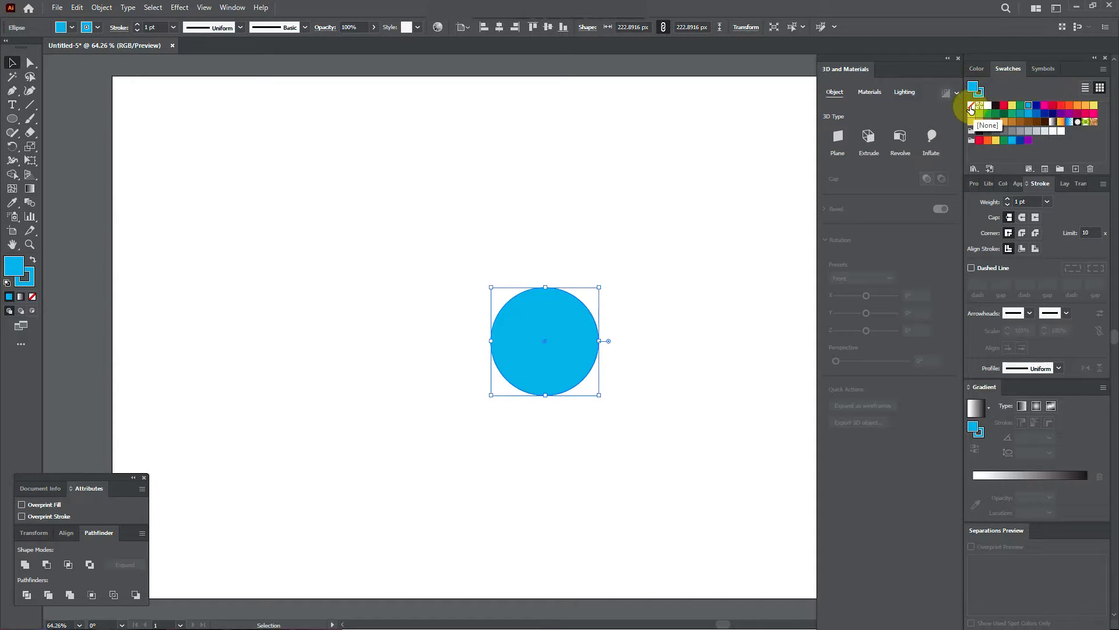
left_click(971, 106)
left_click(980, 94)
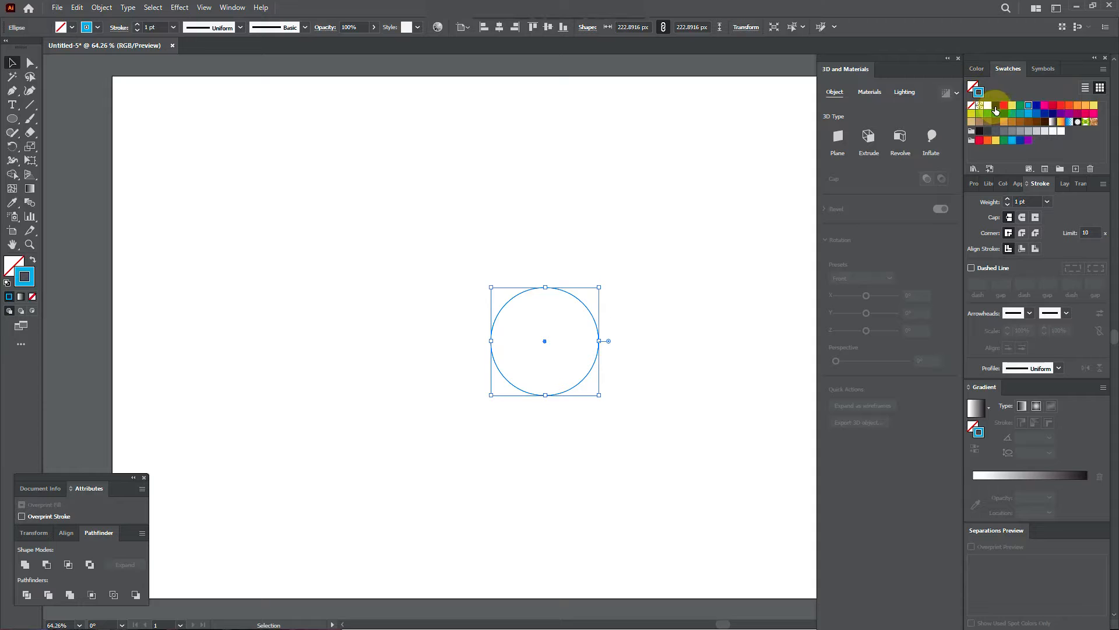
left_click(996, 109)
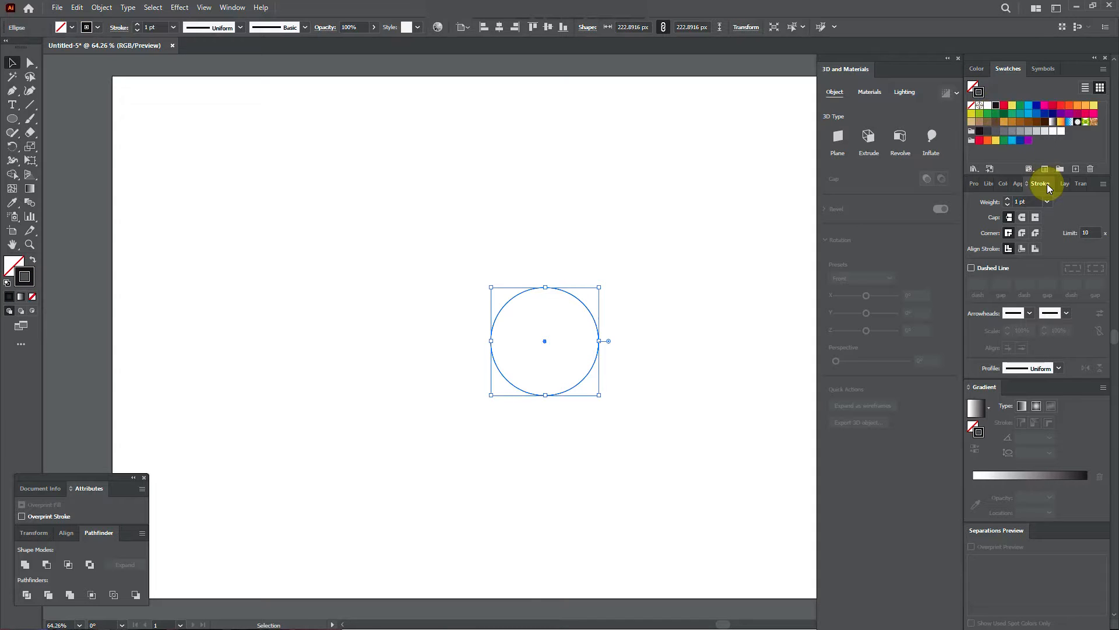
Set the circle's stroke weight to 50 pt and align the stroke to the inside of the path.
left_click(232, 7)
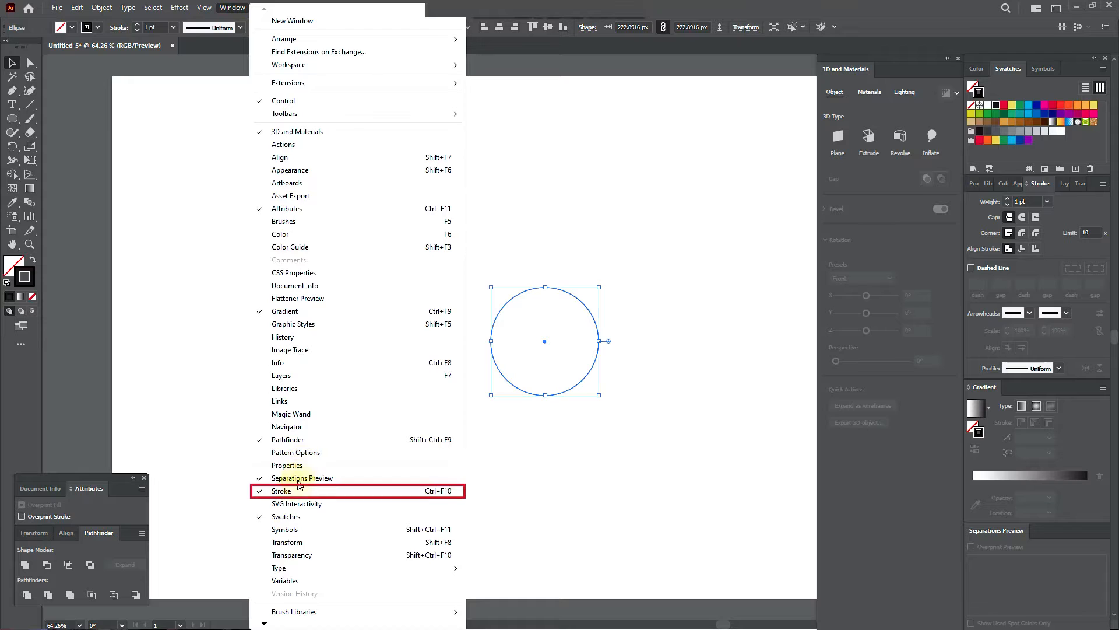
left_click(534, 265)
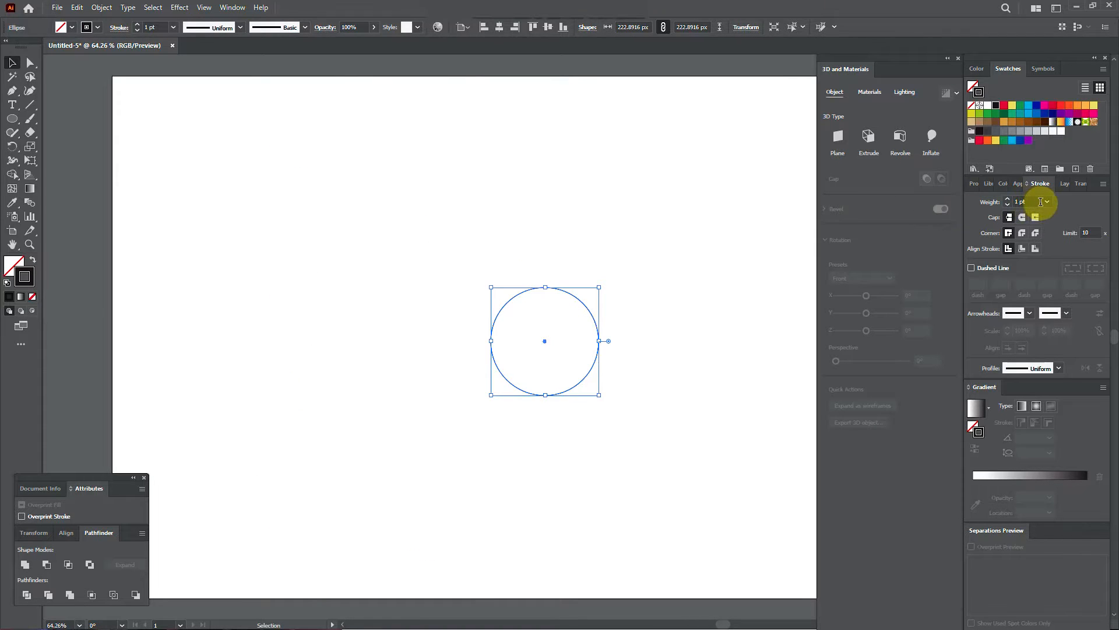
left_click_drag(1032, 202, 955, 210)
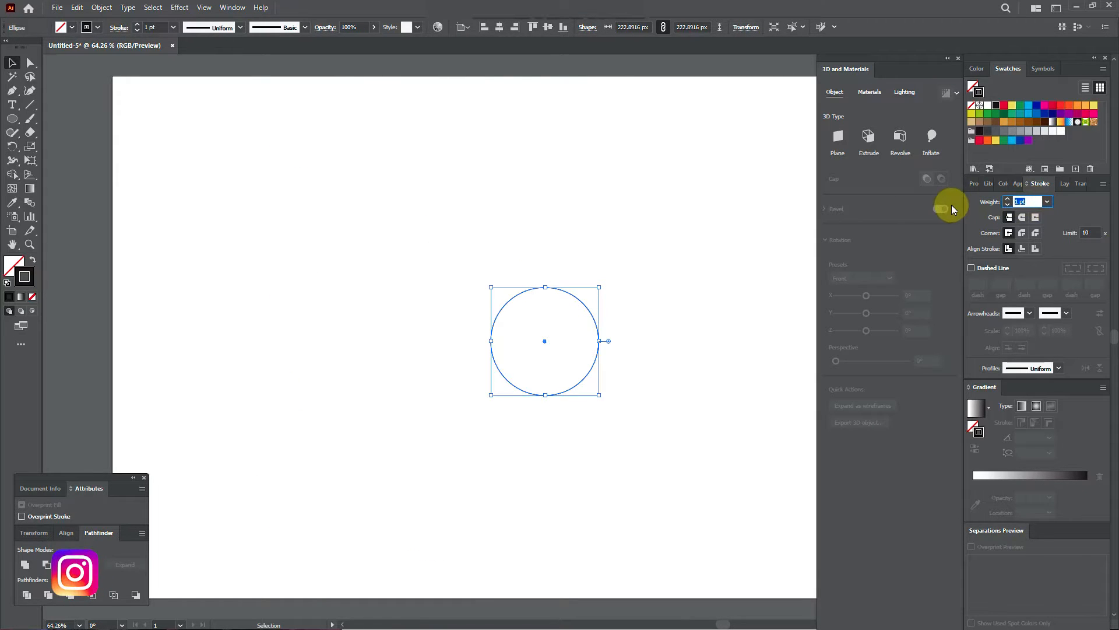
type("50")
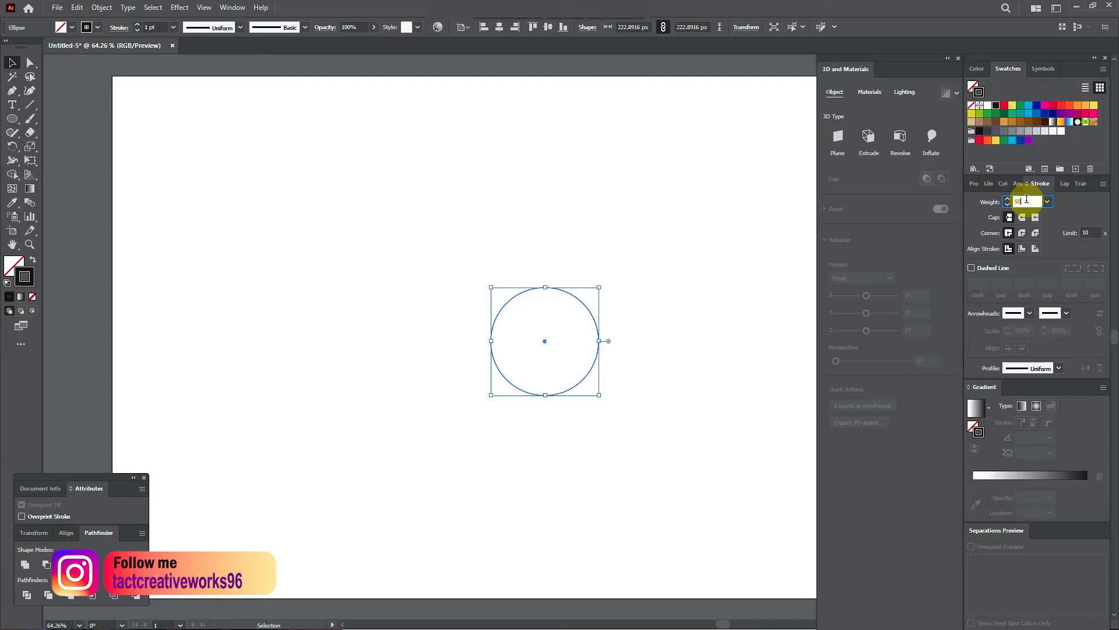
key("Return")
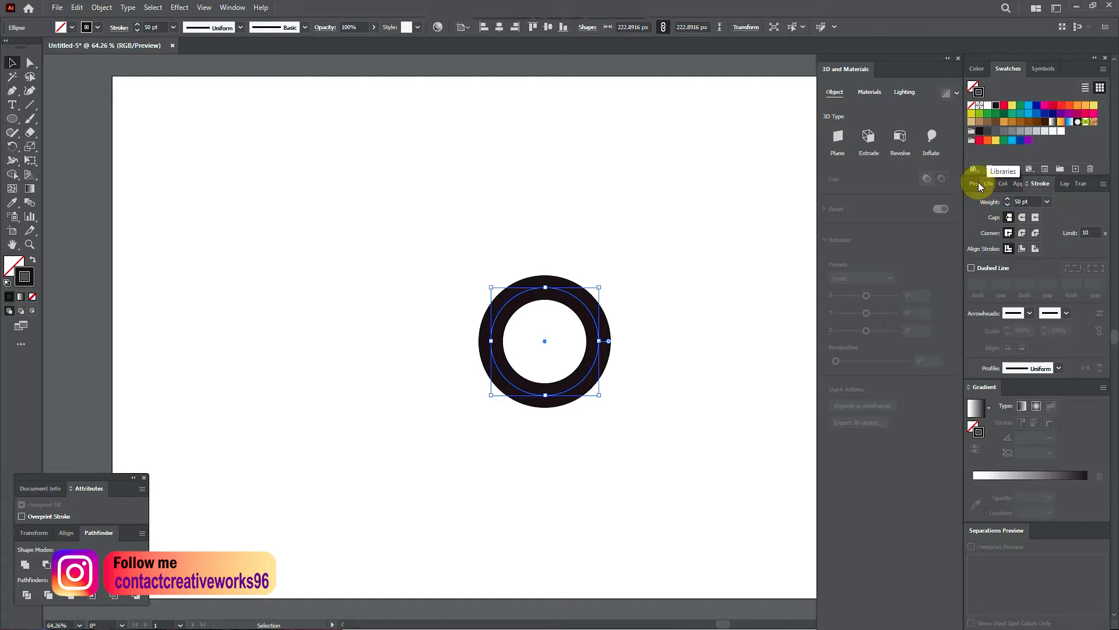
left_click(1023, 249)
Enlarge the ring to about 287 px in diameter and centre it horizontally and vertically on the artboard.
left_click_drag(562, 306, 541, 352)
left_click_drag(563, 404, 593, 432)
left_click_drag(569, 340, 607, 346)
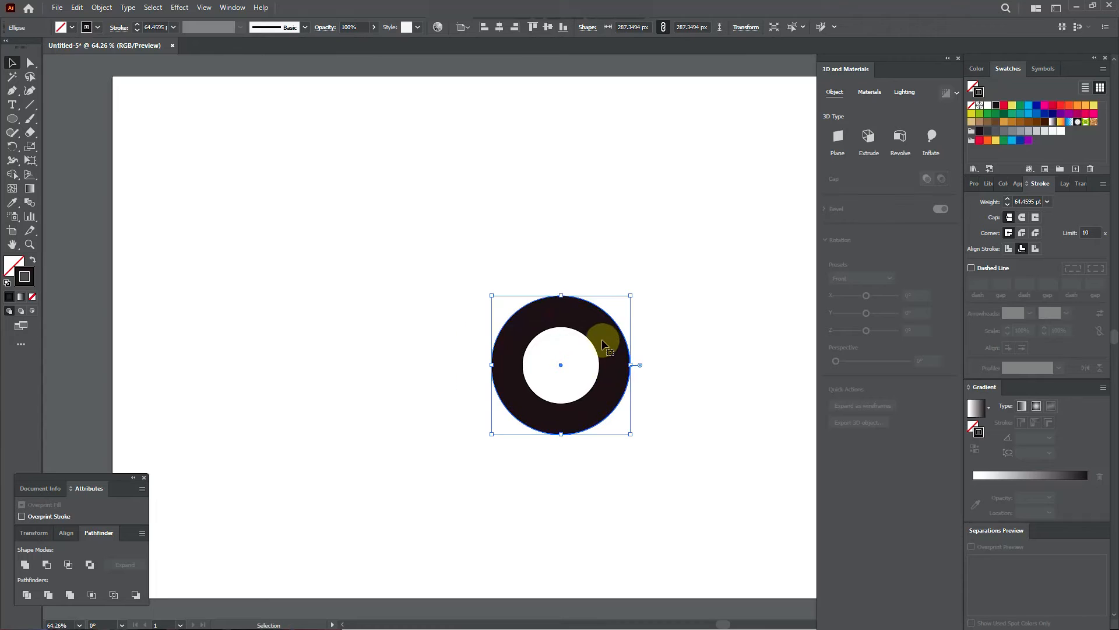
left_click(502, 29)
left_click(552, 29)
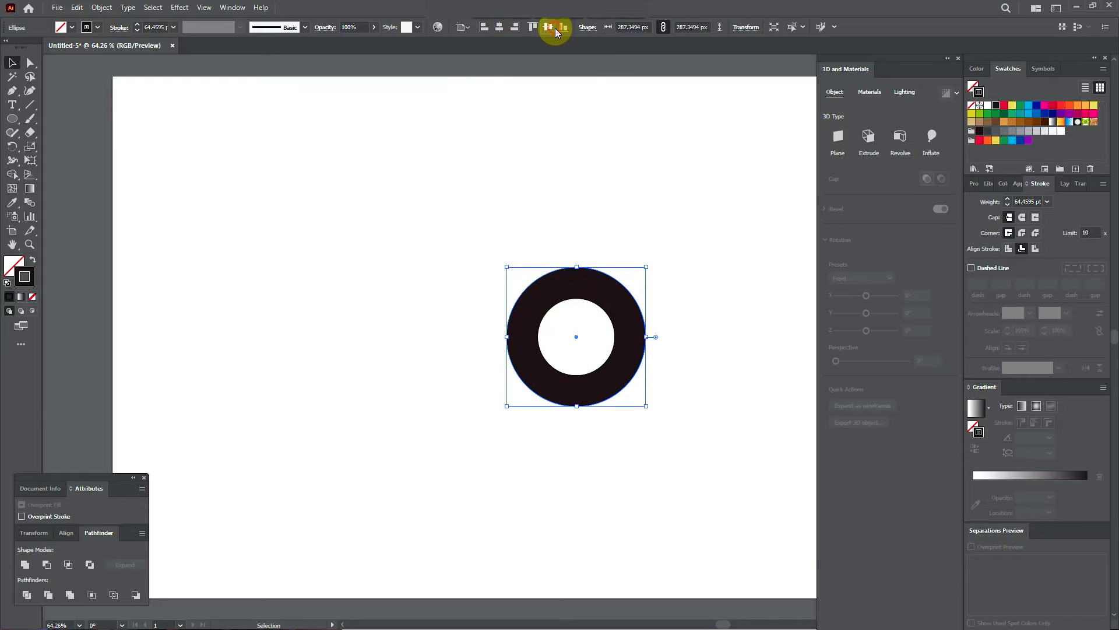
Set the enlarged ring's stroke weight to 50 pt.
left_click(102, 8)
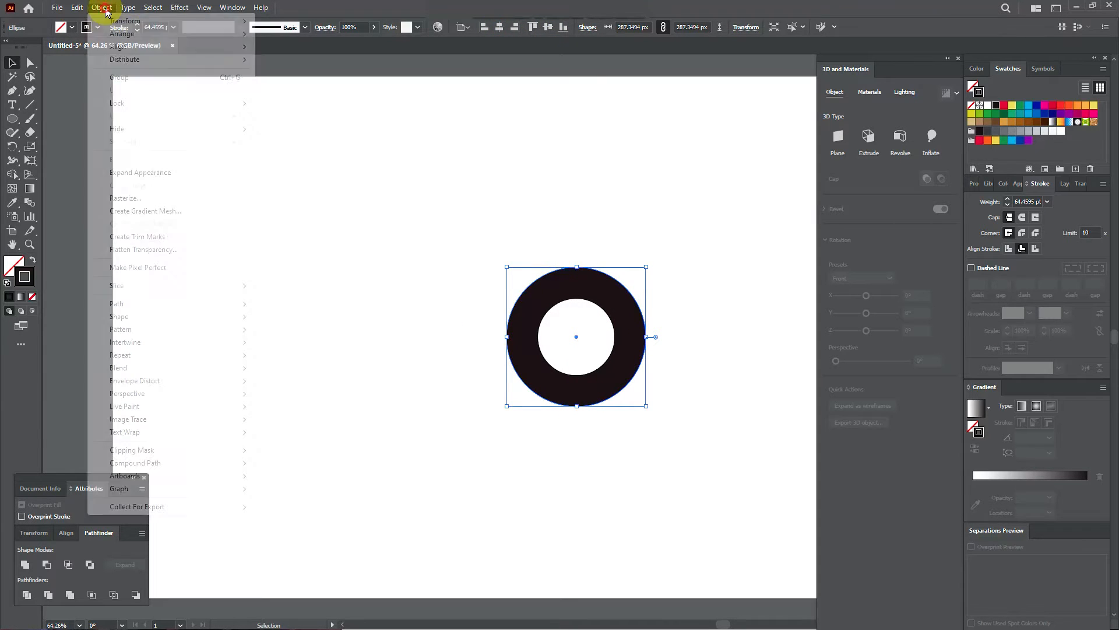
left_click(105, 9)
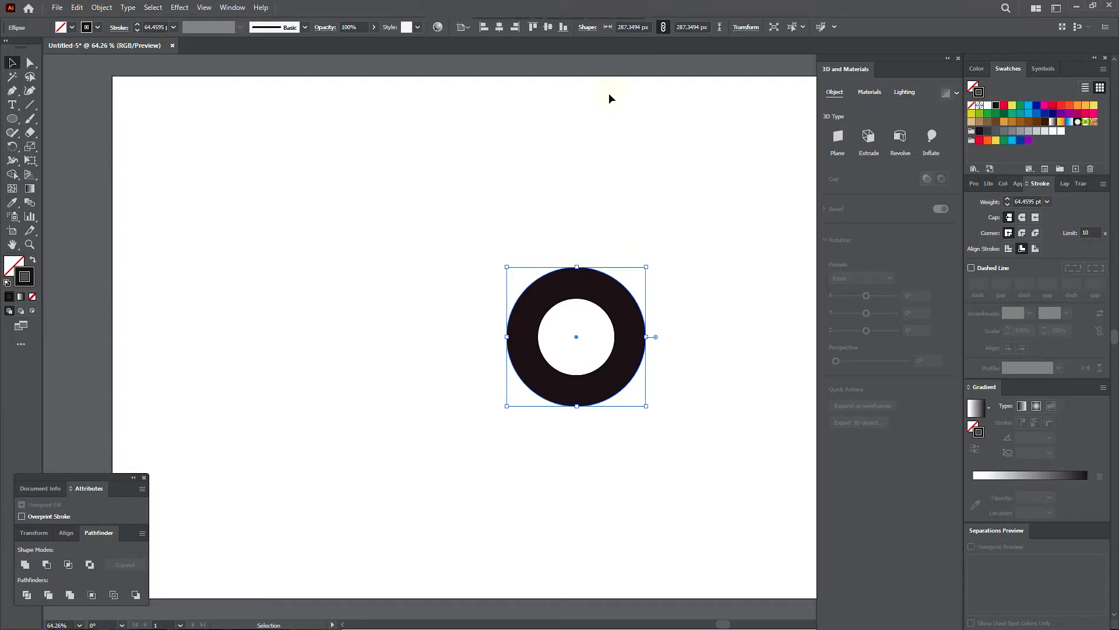
double_click(1024, 201)
type("50pt")
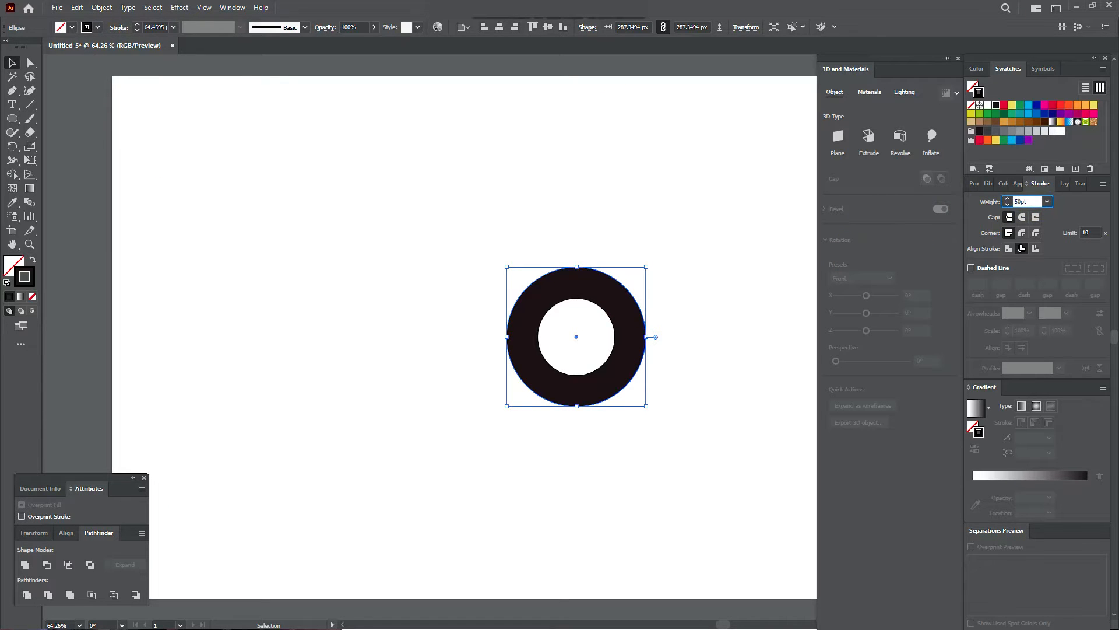
key("Return")
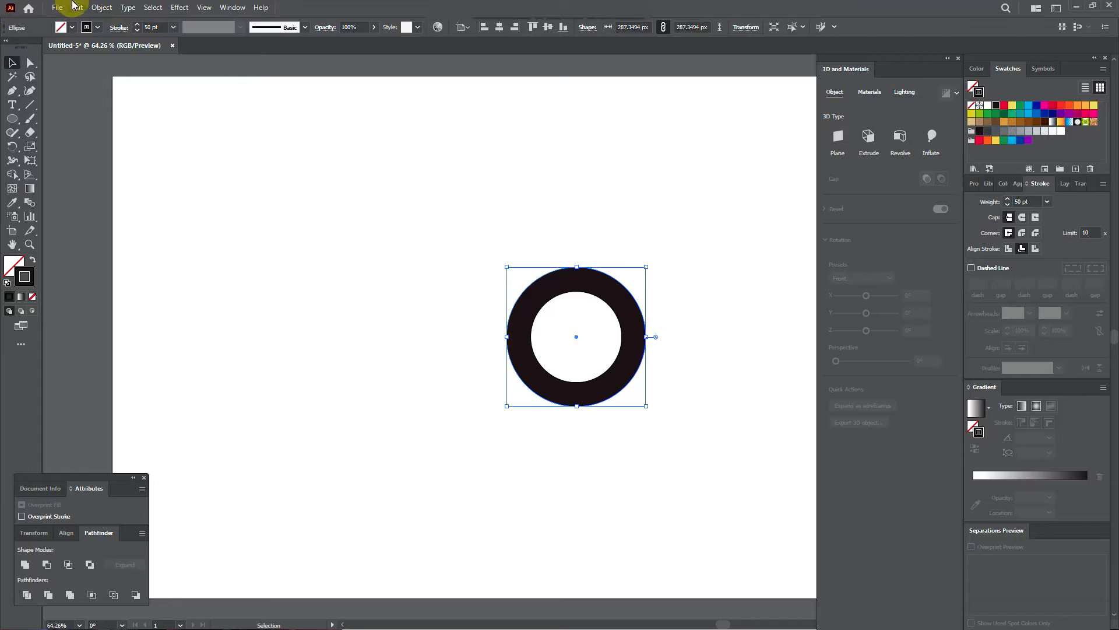
Add a second concentric ring with Offset Path at 50 px, using Miter joins and a miter limit of 4.
left_click(100, 8)
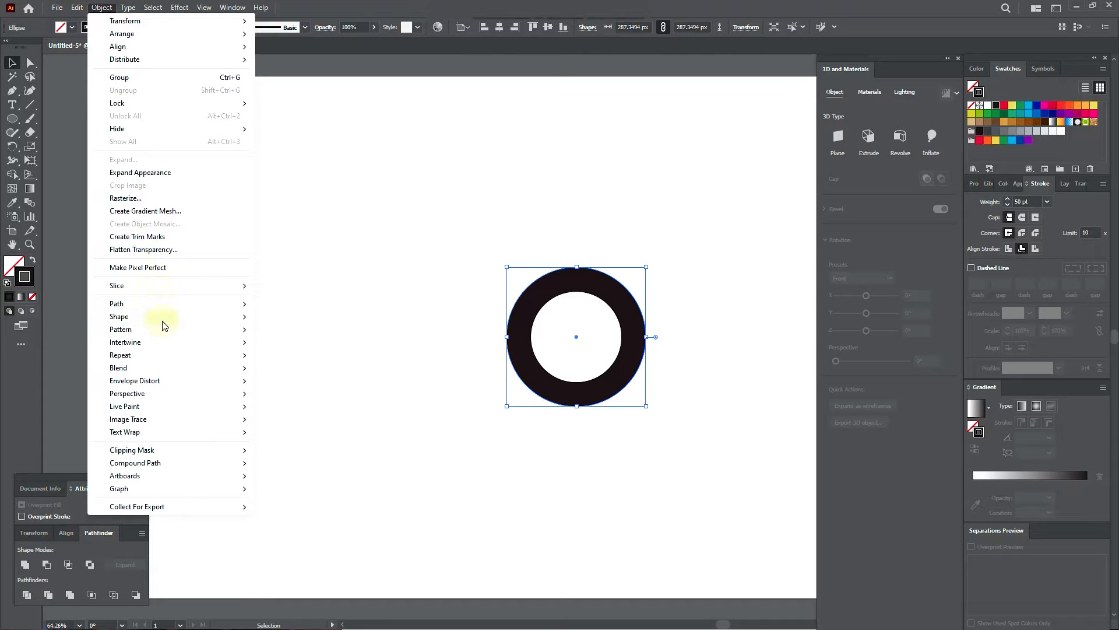
mouse_move(178, 312)
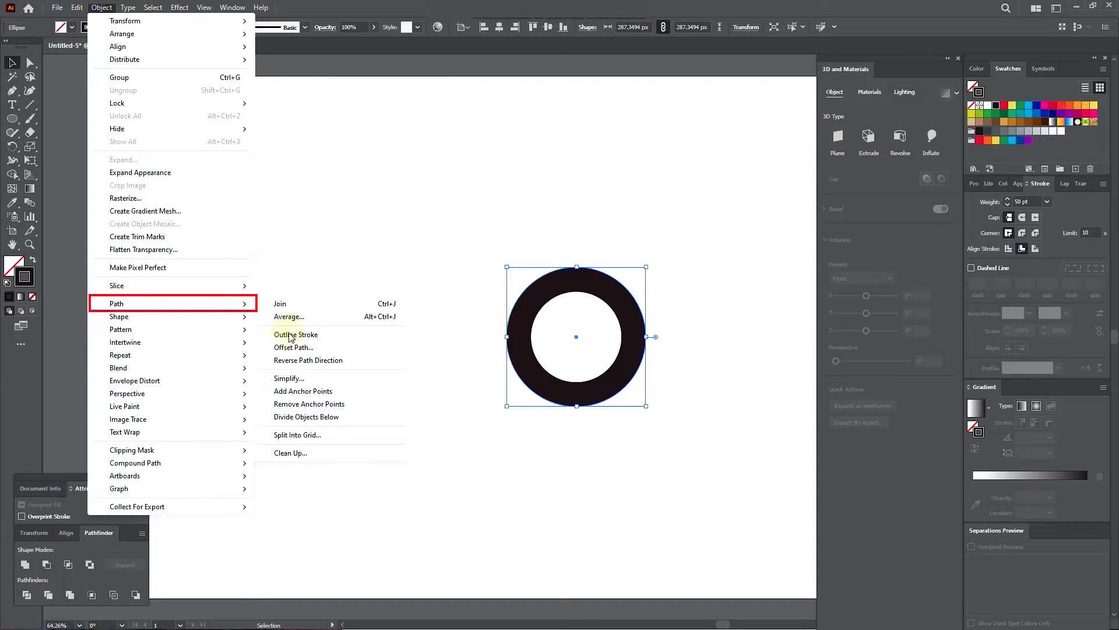
left_click(286, 347)
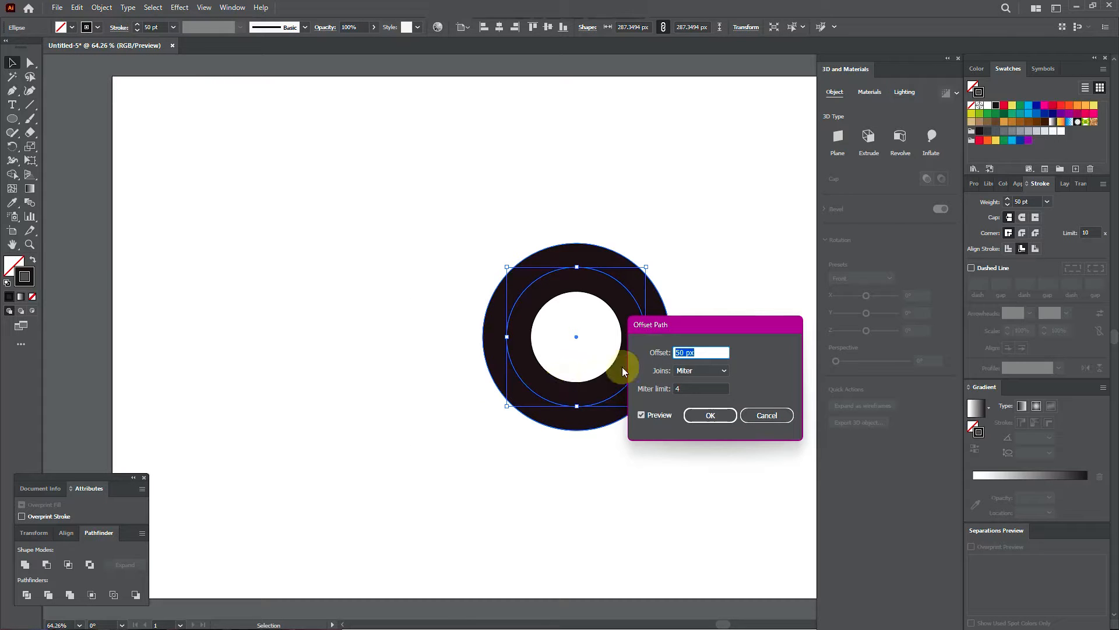
left_click(708, 352)
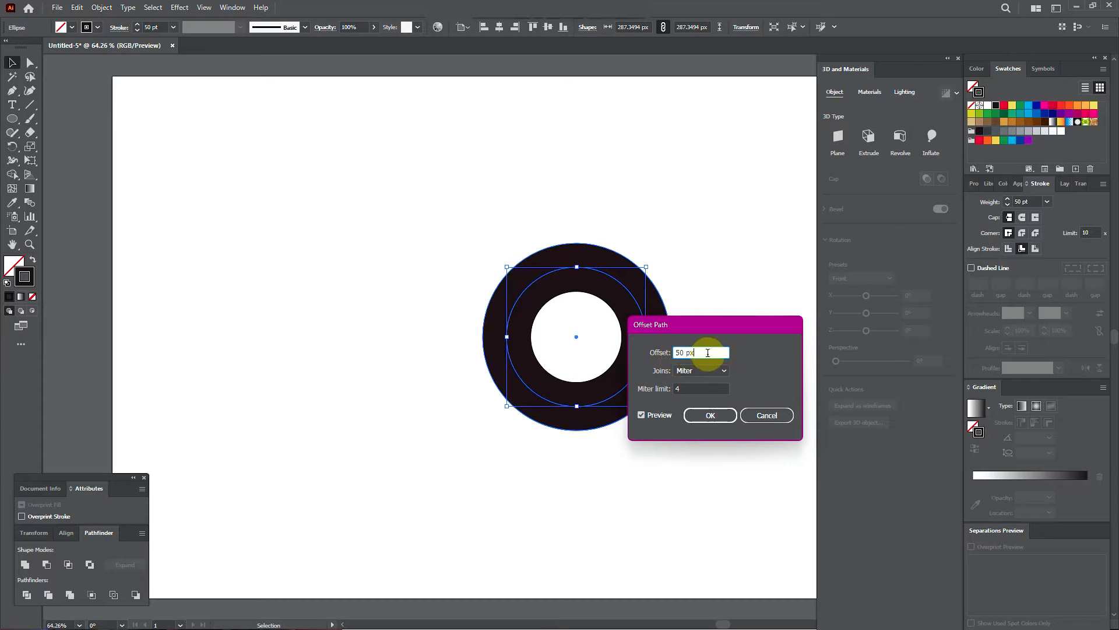
left_click(657, 415)
left_click(660, 414)
left_click(660, 413)
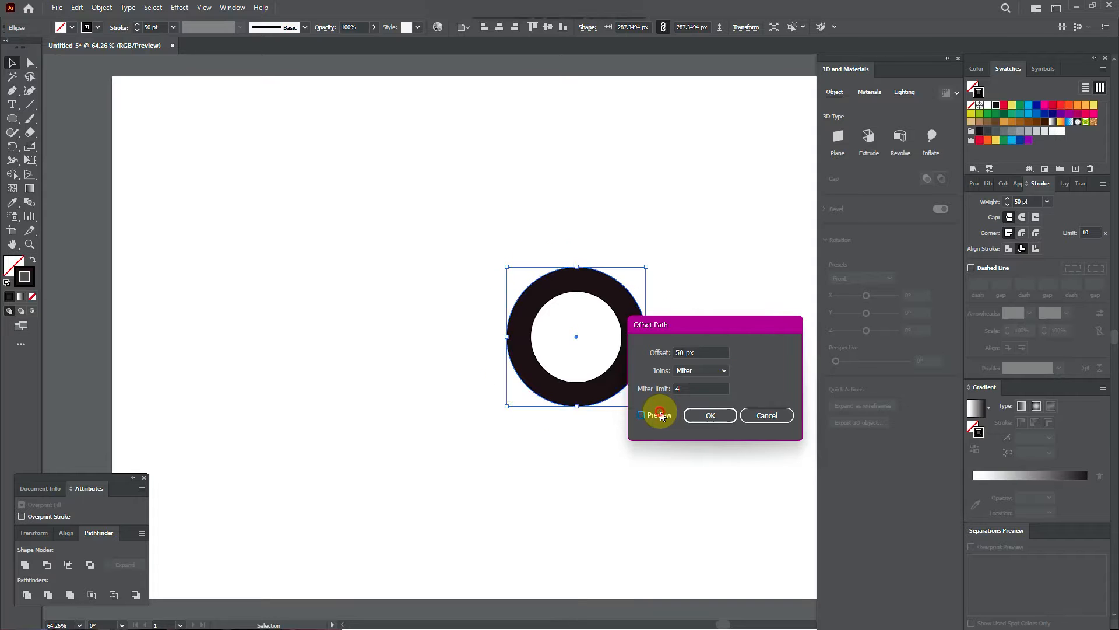
left_click(660, 413)
left_click(712, 414)
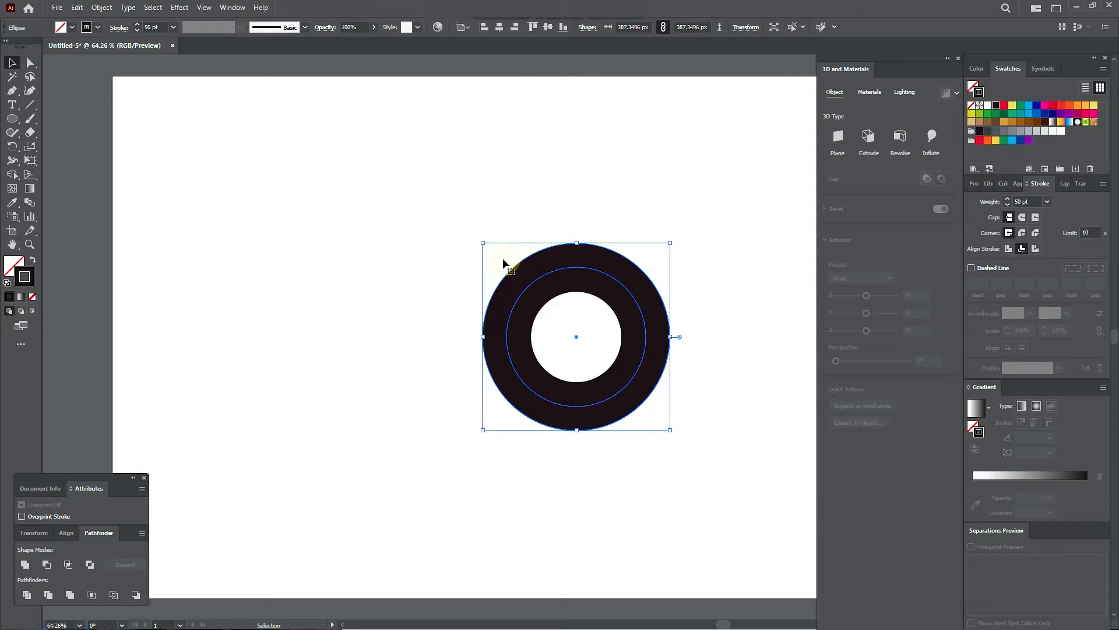
Apply the 50 px Offset Path twice to the outermost circle, adding the third and fourth concentric rings.
left_click(98, 8)
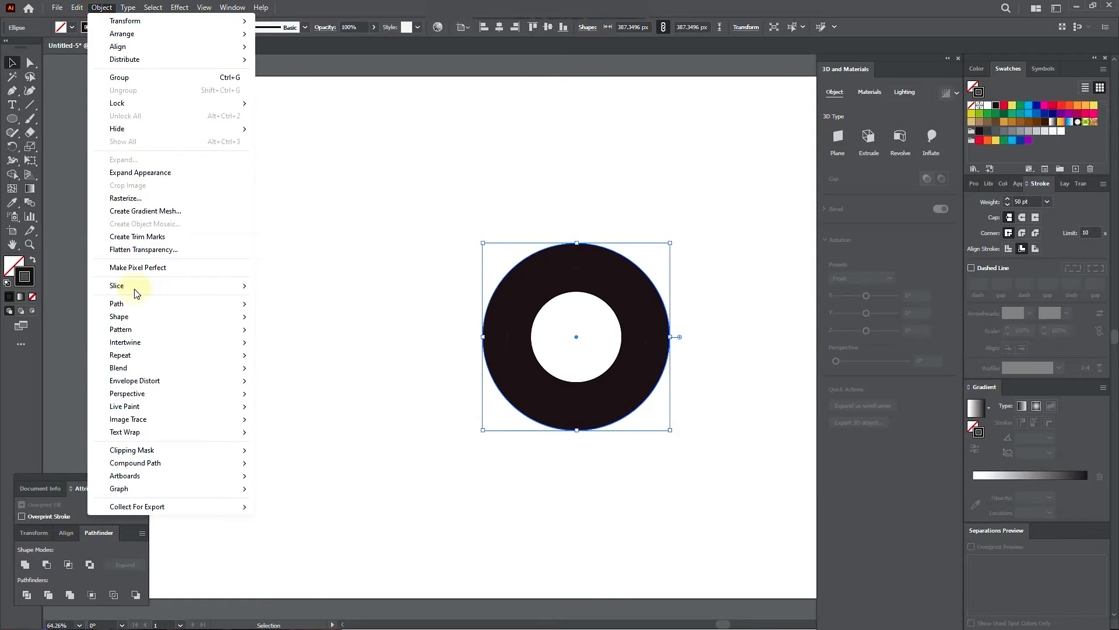
mouse_move(138, 308)
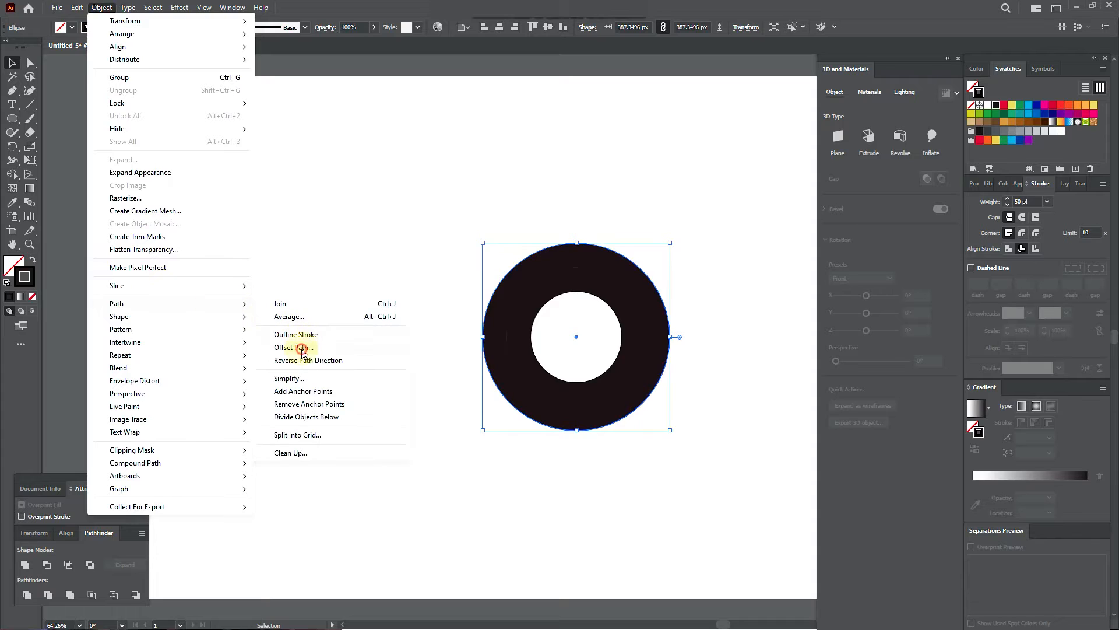
left_click(294, 348)
left_click(714, 413)
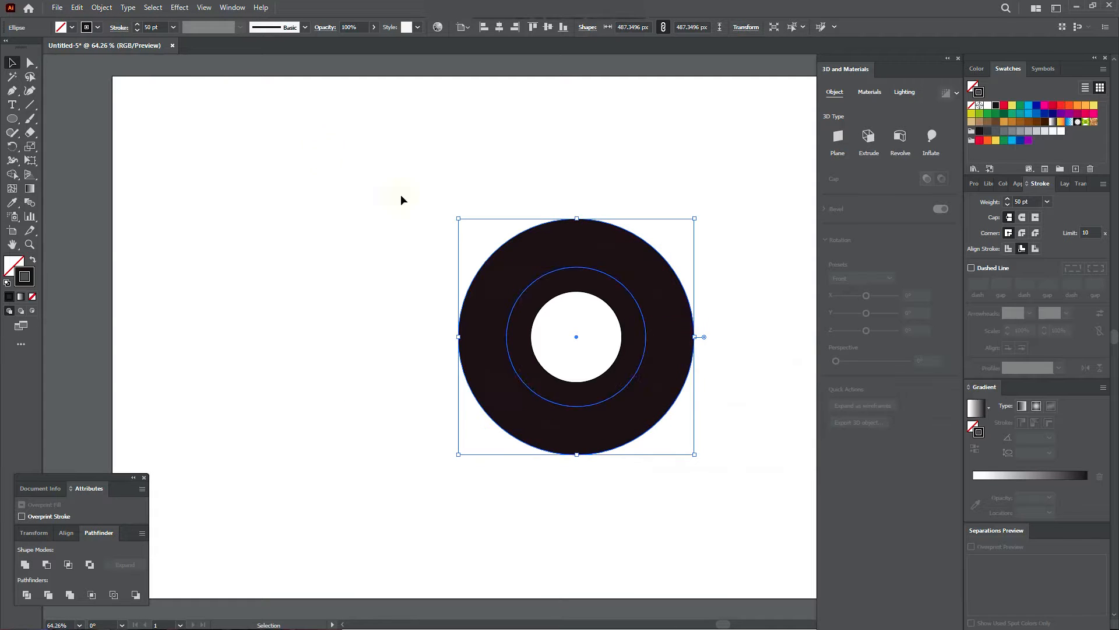
left_click(101, 9)
left_click(218, 307)
left_click(300, 349)
left_click(708, 413)
Add the fifth and sixth concentric rings by offsetting the outermost circle 50 px two more times.
left_click(102, 8)
mouse_move(180, 305)
left_click(294, 347)
left_click(712, 413)
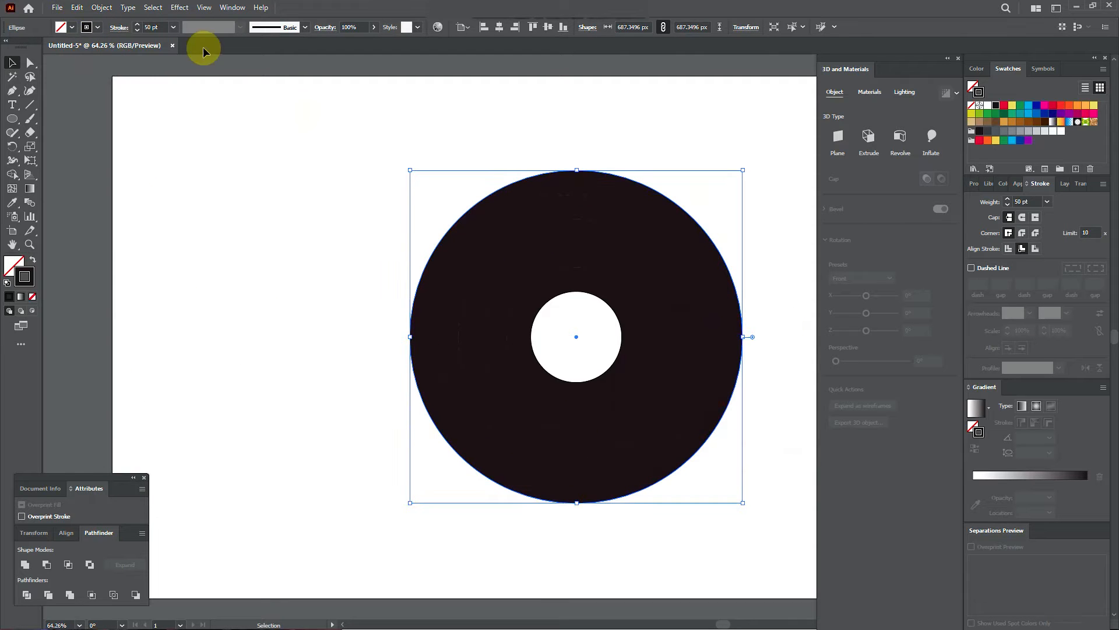
left_click(96, 8)
mouse_move(216, 307)
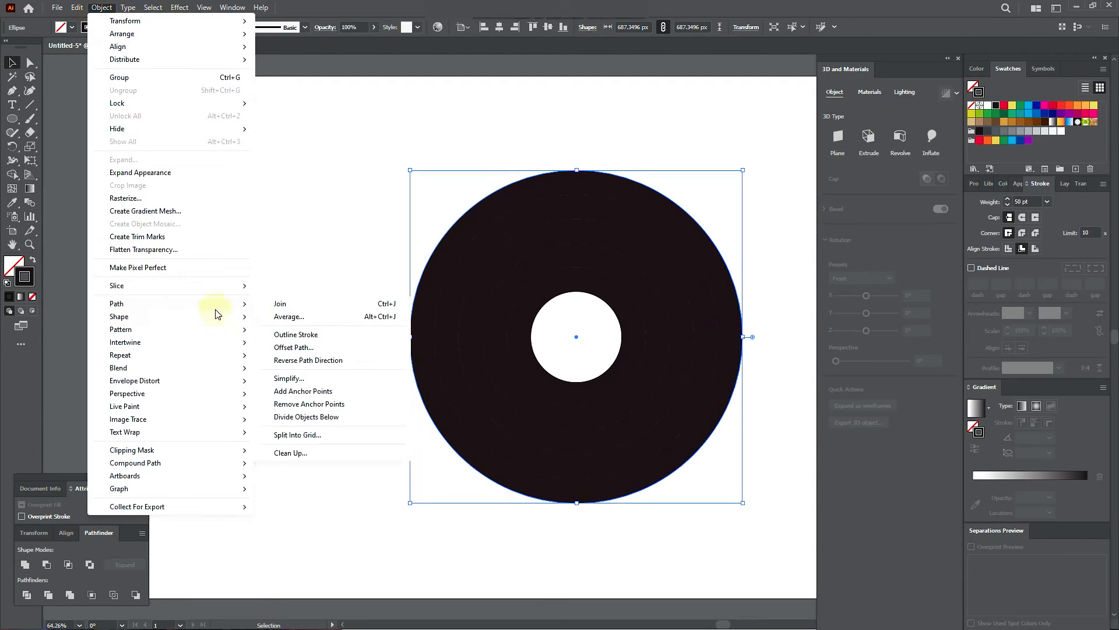
left_click(294, 348)
left_click(718, 416)
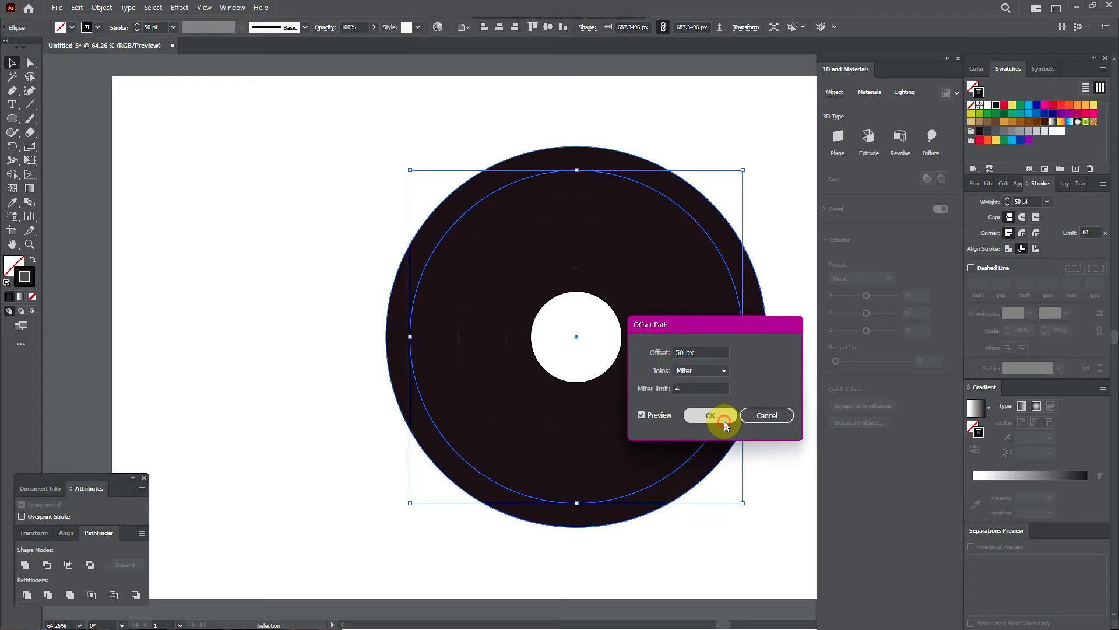
Offset the outermost circle by 50 px to add a seventh ring, and select that outer ring.
left_click(100, 7)
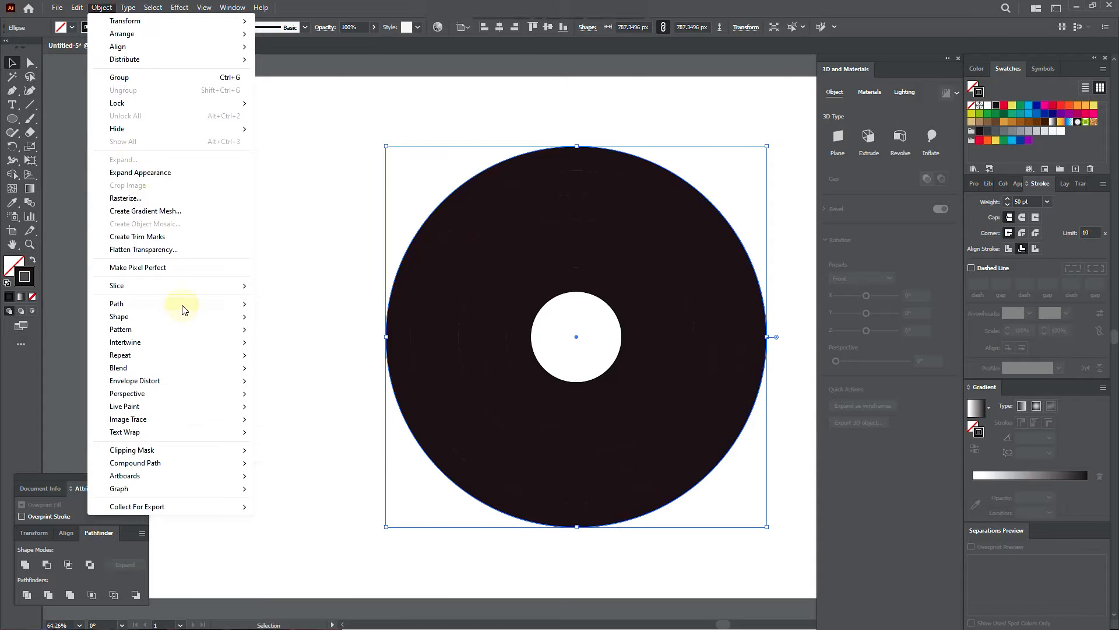
mouse_move(183, 309)
left_click(295, 348)
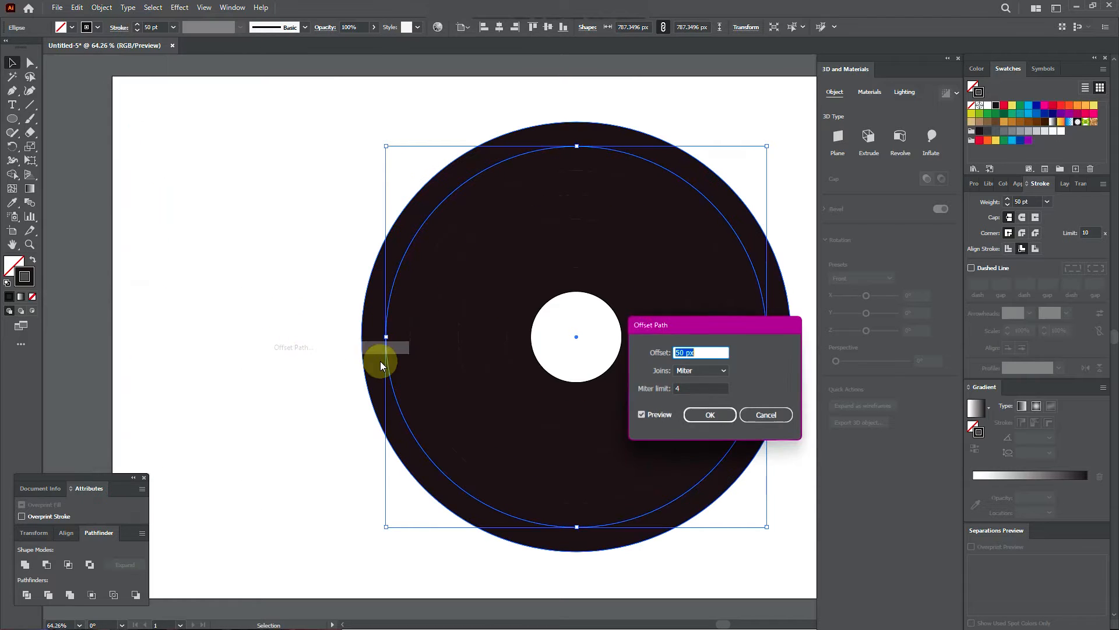
left_click(719, 415)
left_click(694, 93)
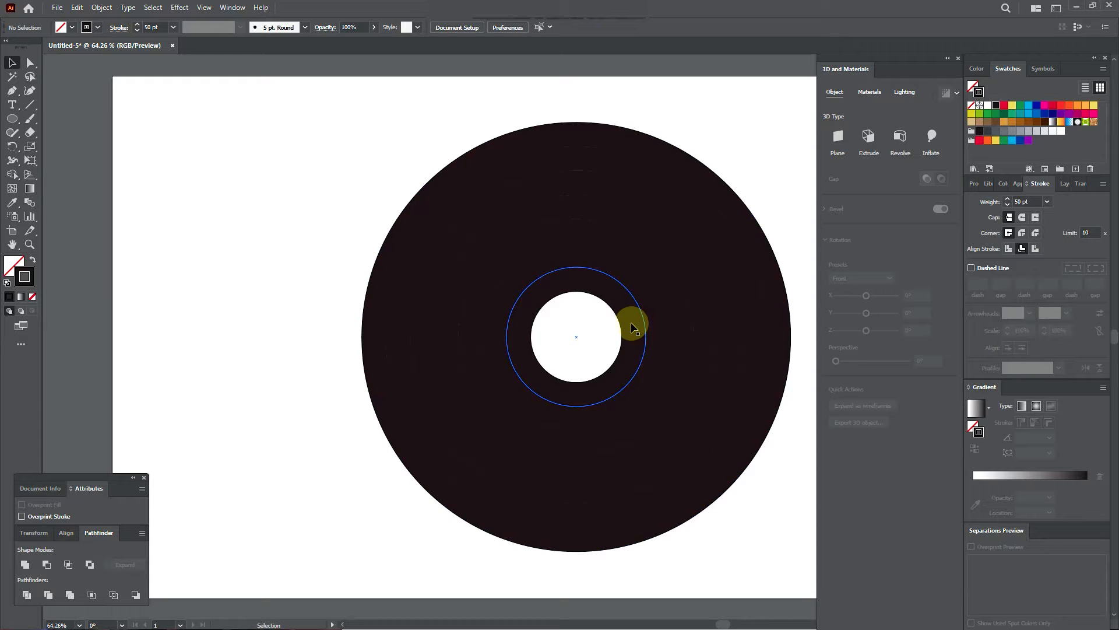
left_click(756, 227)
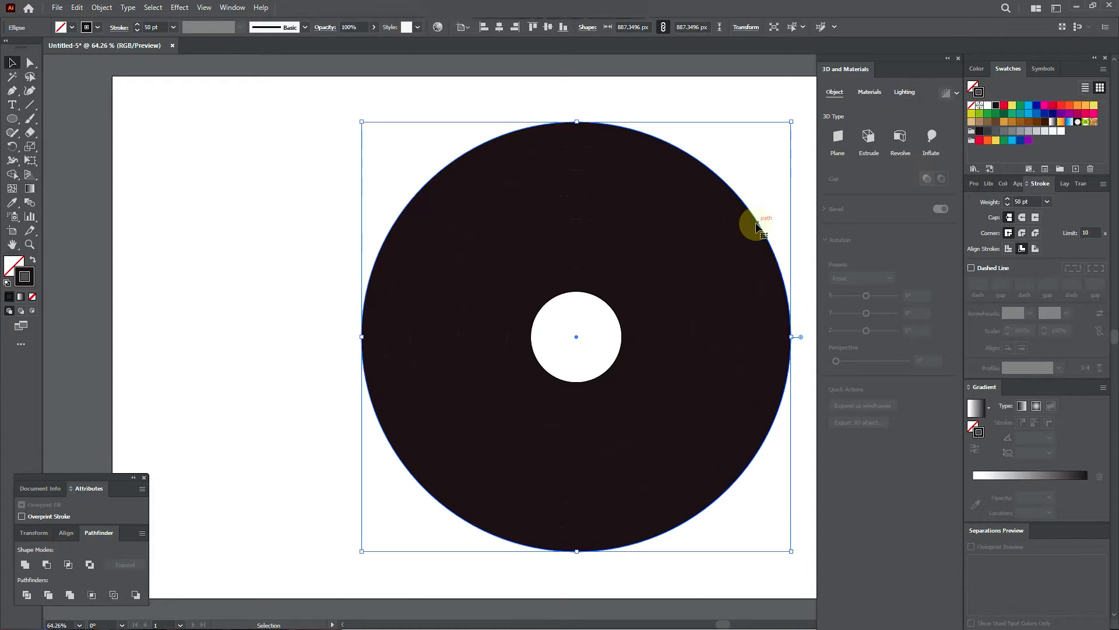
Color the outermost ring's stroke with the red ED1C24 swatch, keeping its RGB color mode.
double_click(981, 142)
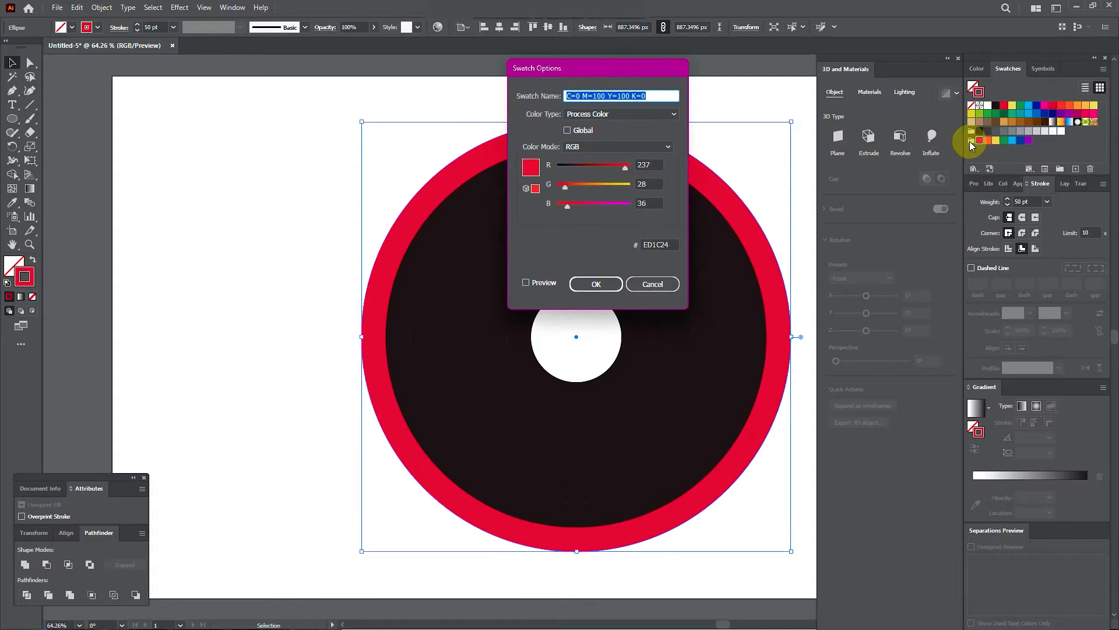
left_click(632, 146)
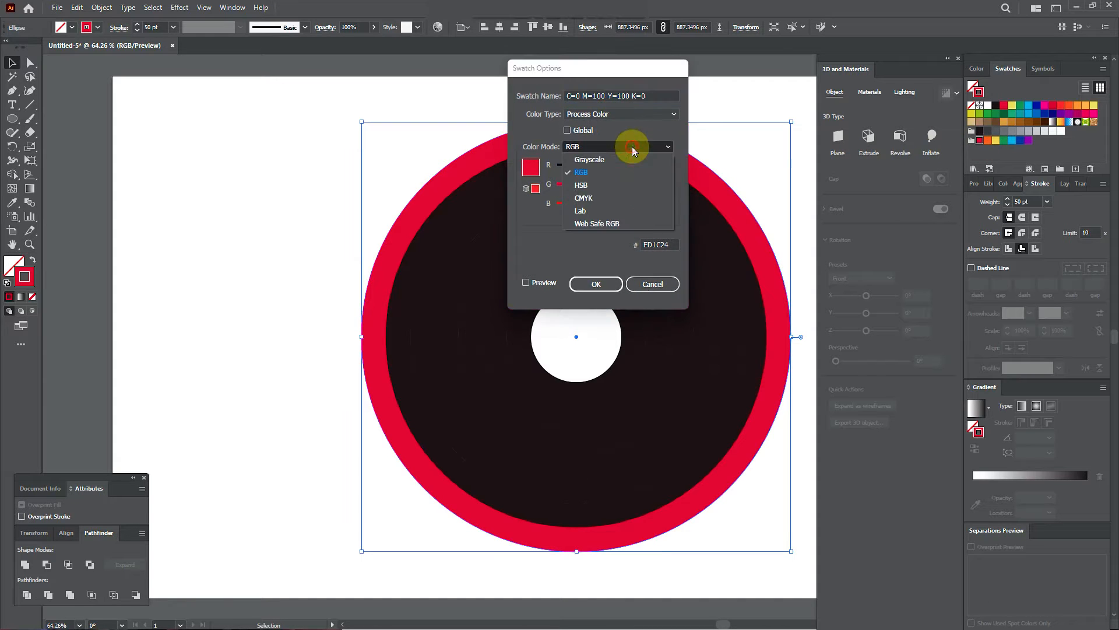
left_click(578, 175)
left_click(656, 244)
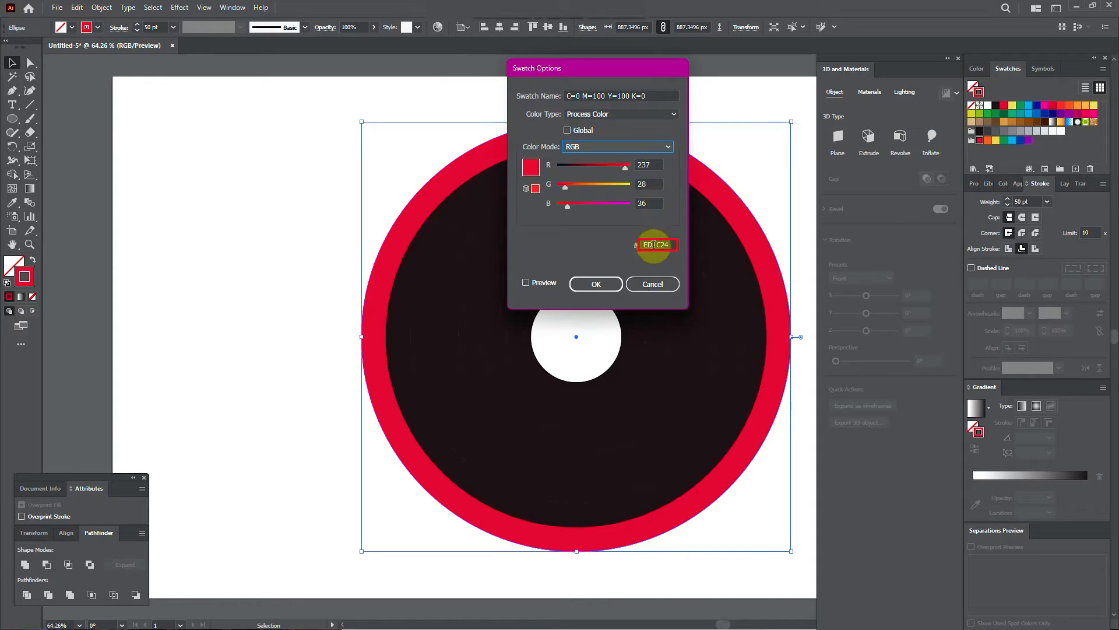
left_click(596, 284)
Color the second ring from the outside orange (F26522) and the third ring yellow (FFDE17).
left_click(722, 223)
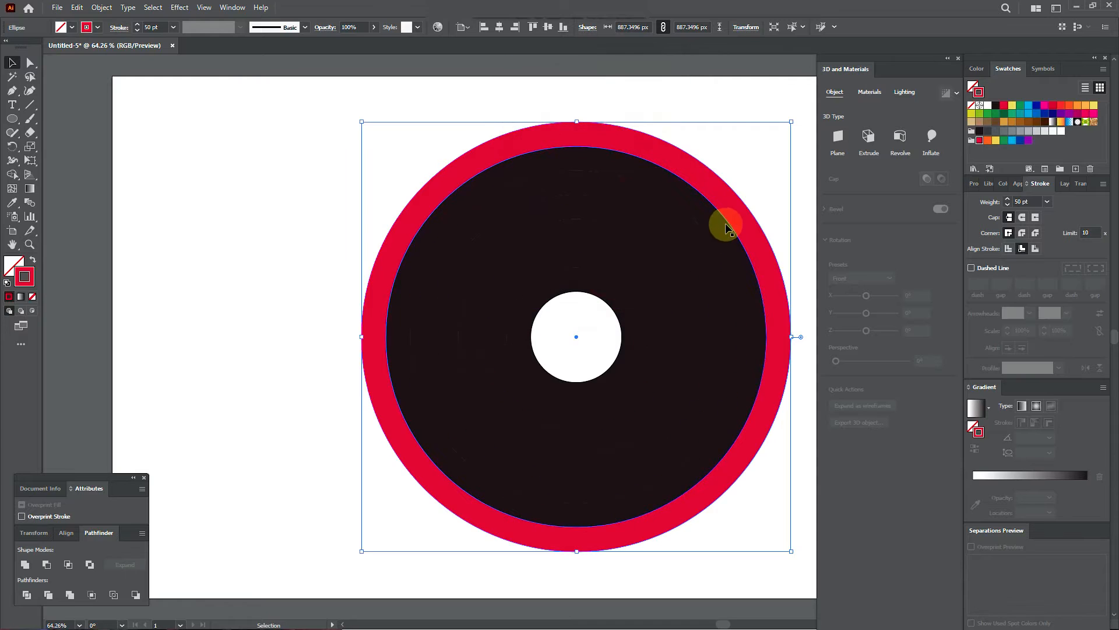
left_click(987, 141)
double_click(987, 140)
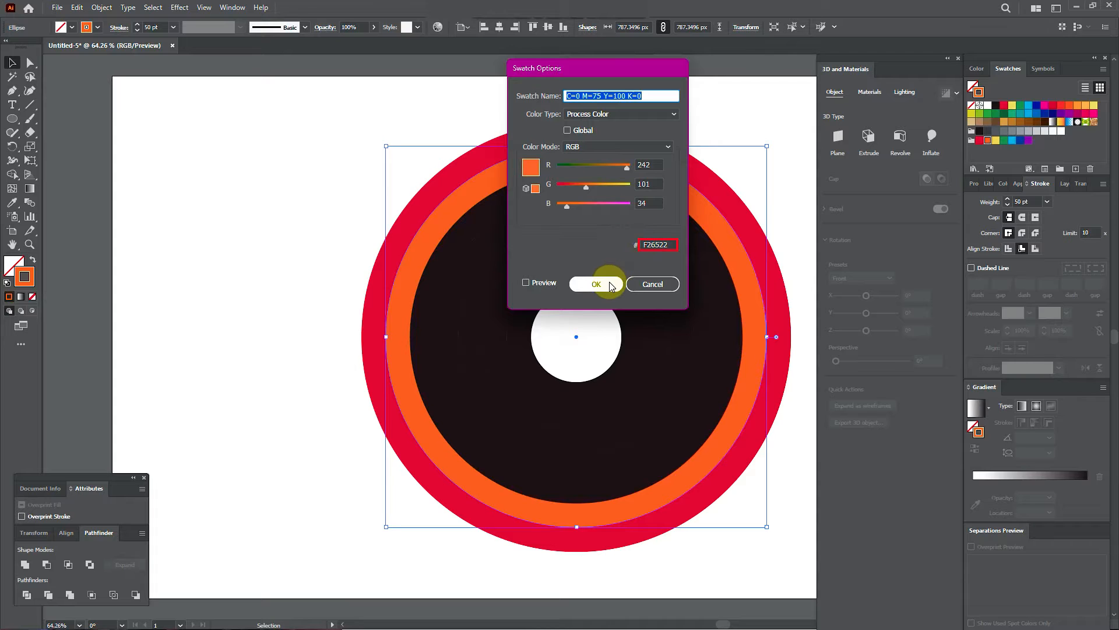
left_click(596, 284)
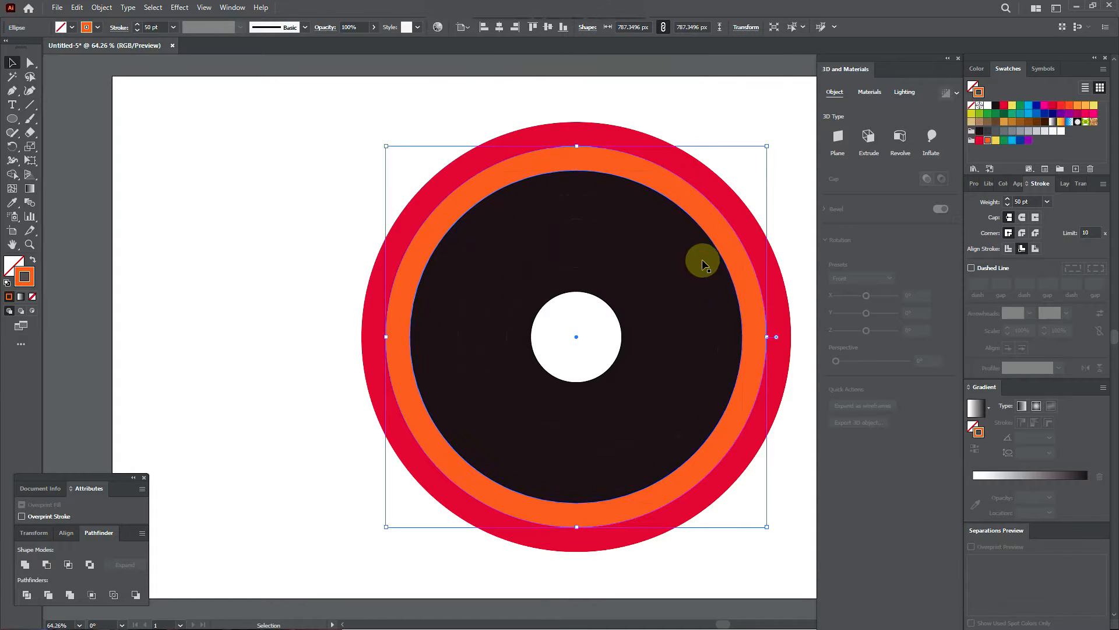
left_click(704, 262)
double_click(997, 142)
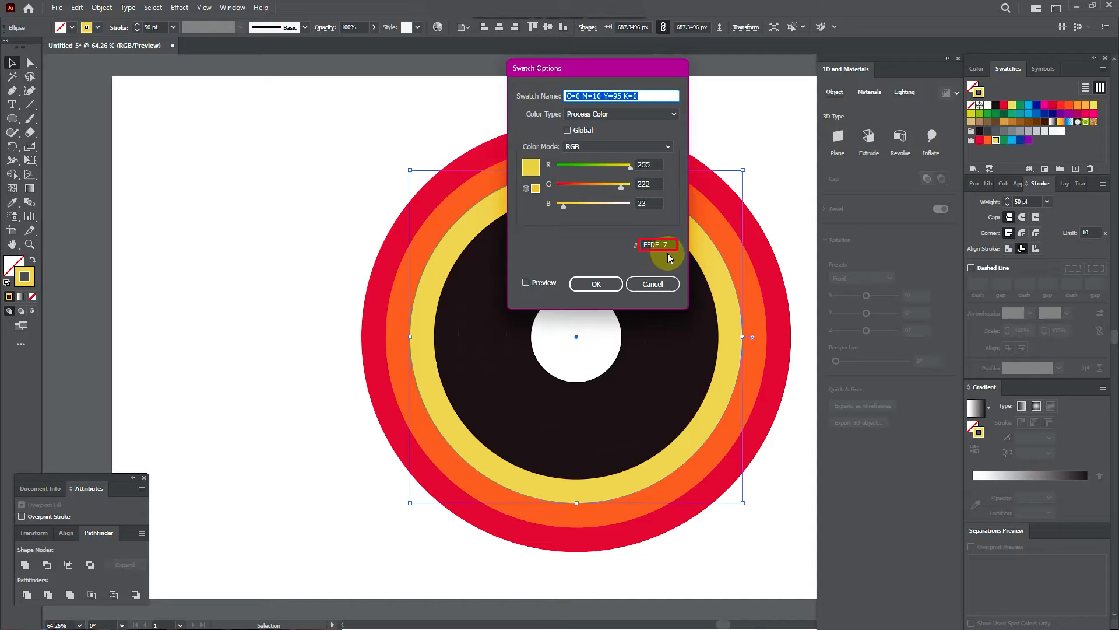
left_click(598, 284)
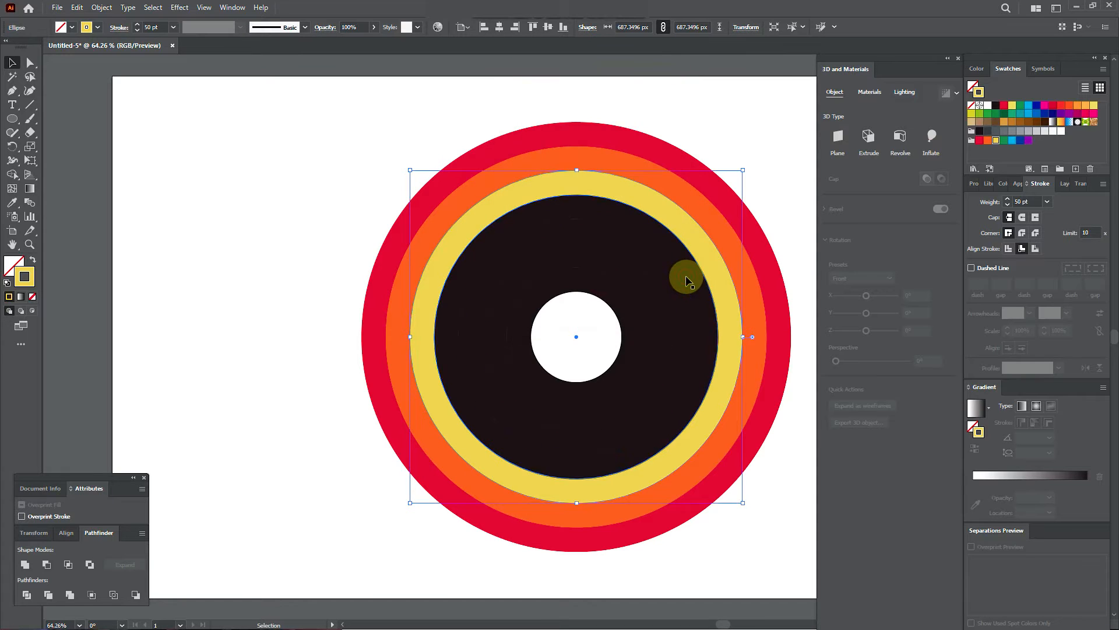
Color the fourth ring from the outside green (00A14B) and the fifth ring light blue (00AEEF).
left_click(687, 281)
double_click(1004, 141)
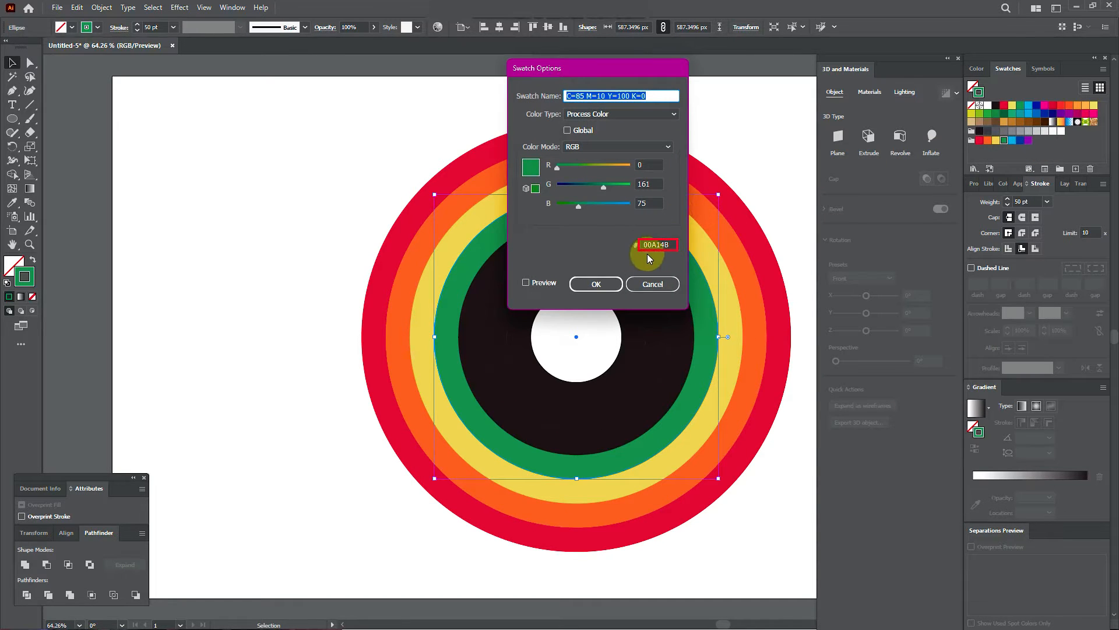
left_click(602, 289)
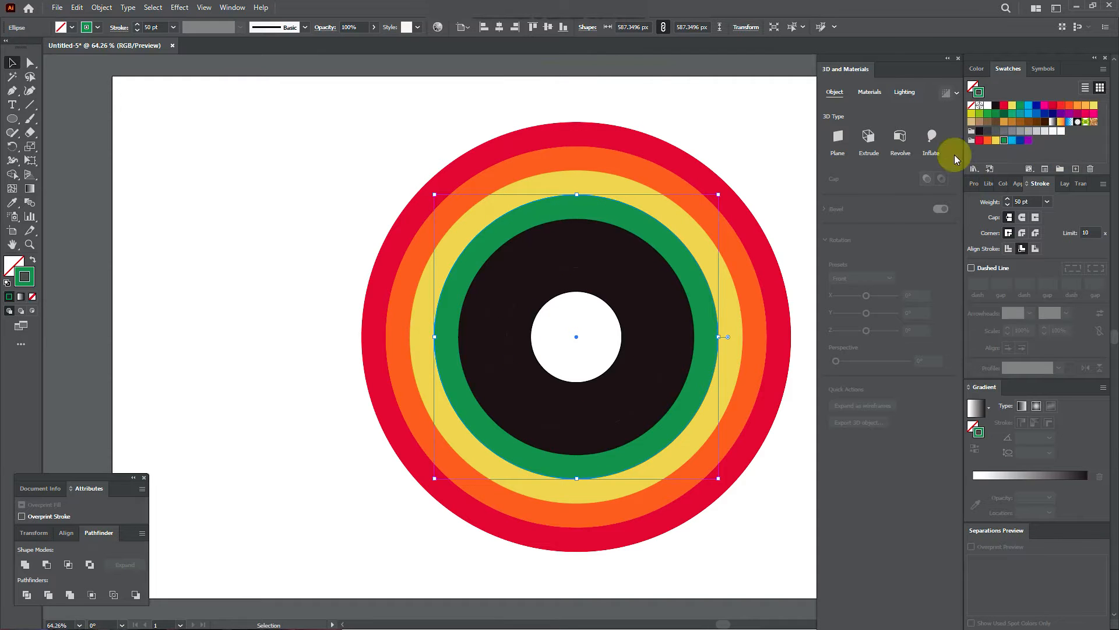
left_click(660, 289)
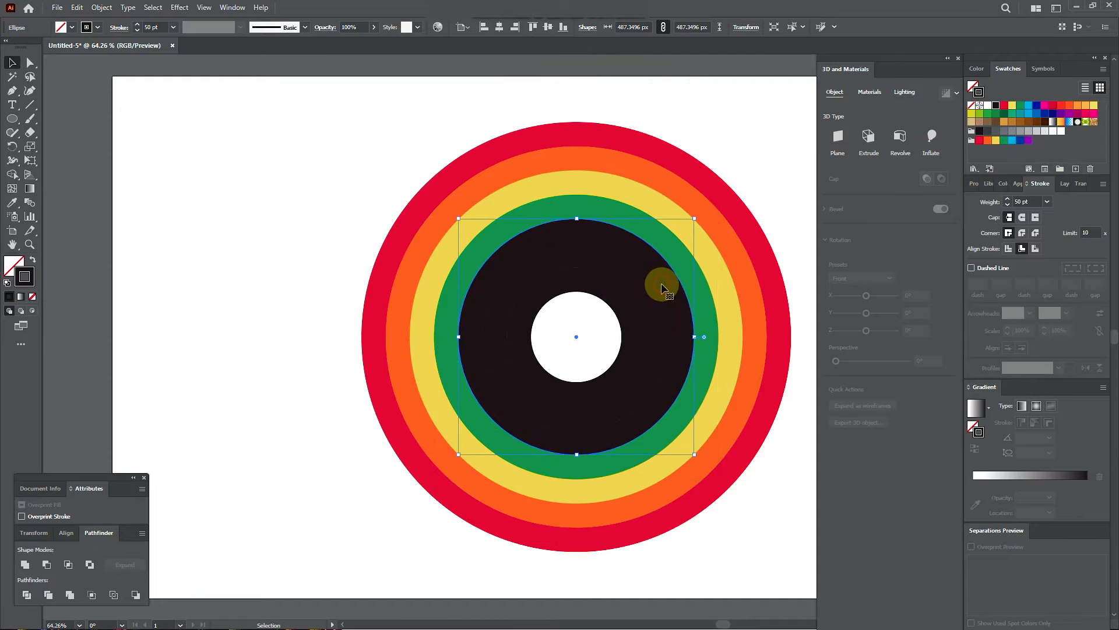
double_click(1014, 145)
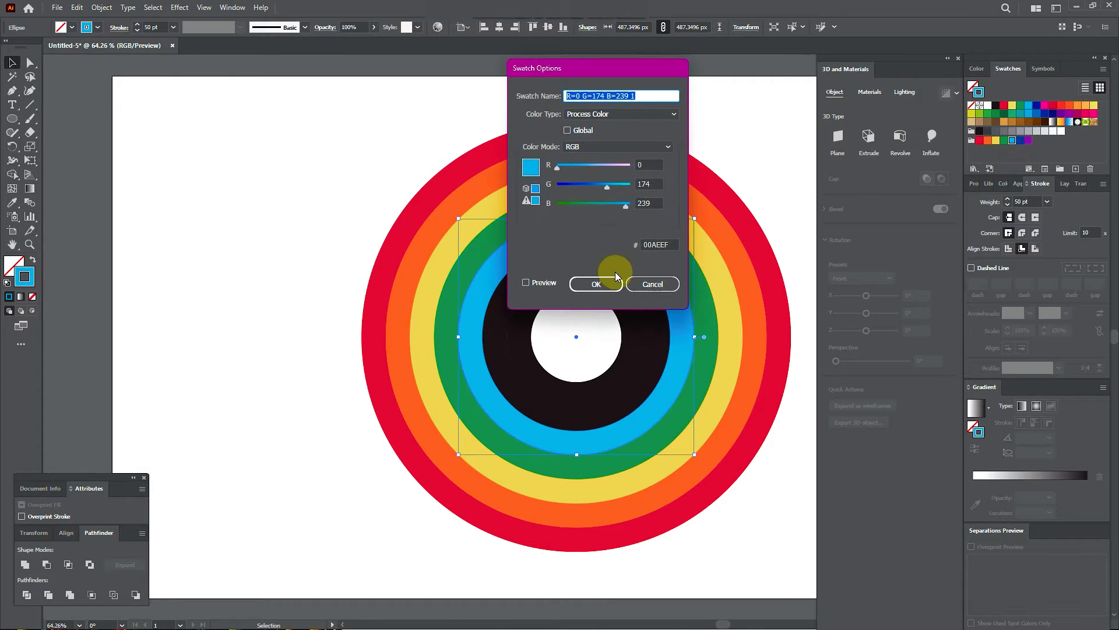
left_click(596, 283)
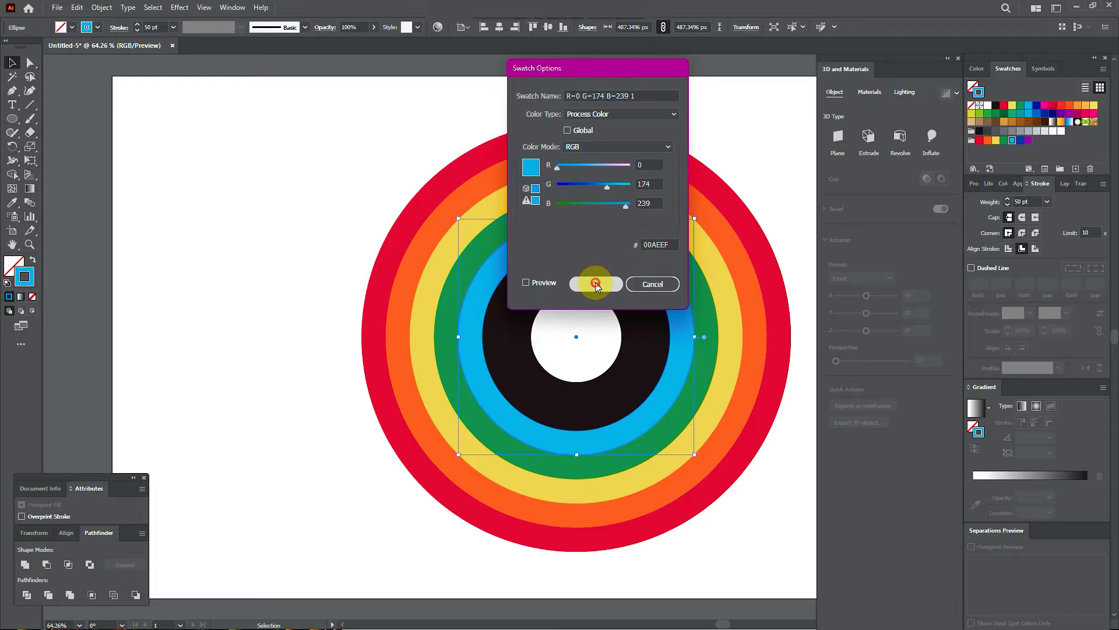
Color the sixth ring from the outside dark blue (21409A) and the innermost ring purple.
left_click(630, 300)
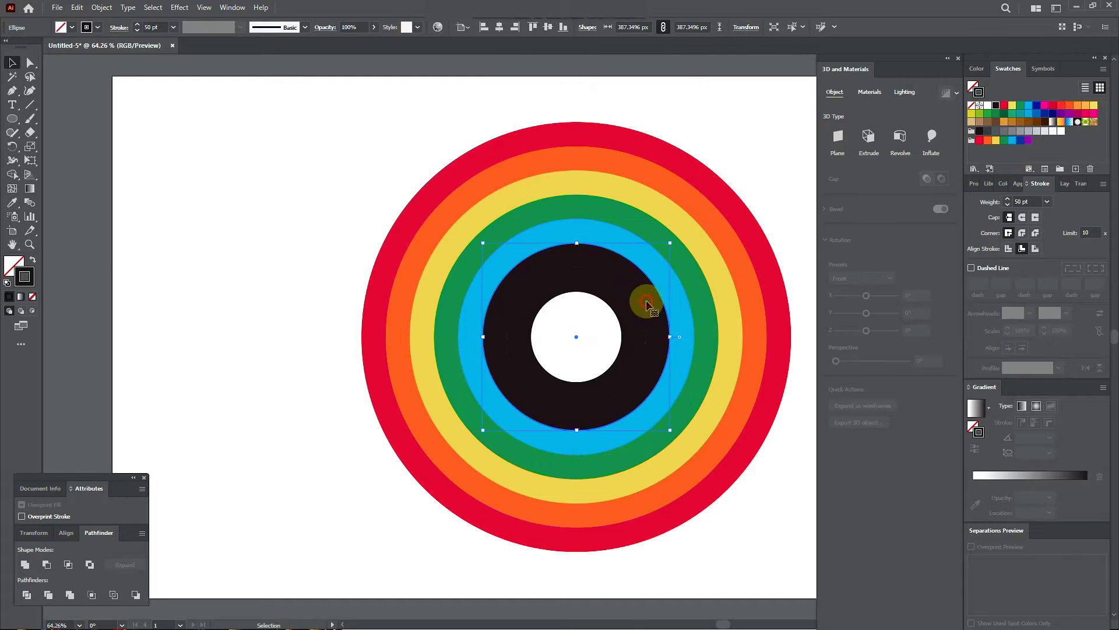
double_click(1020, 140)
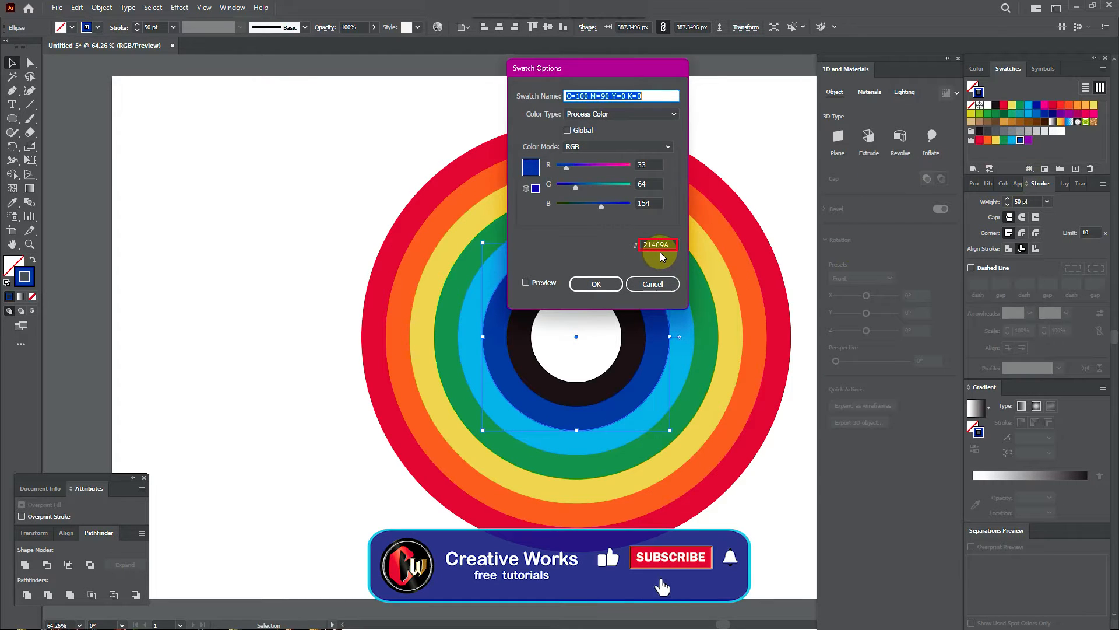
left_click(600, 284)
left_click(621, 318)
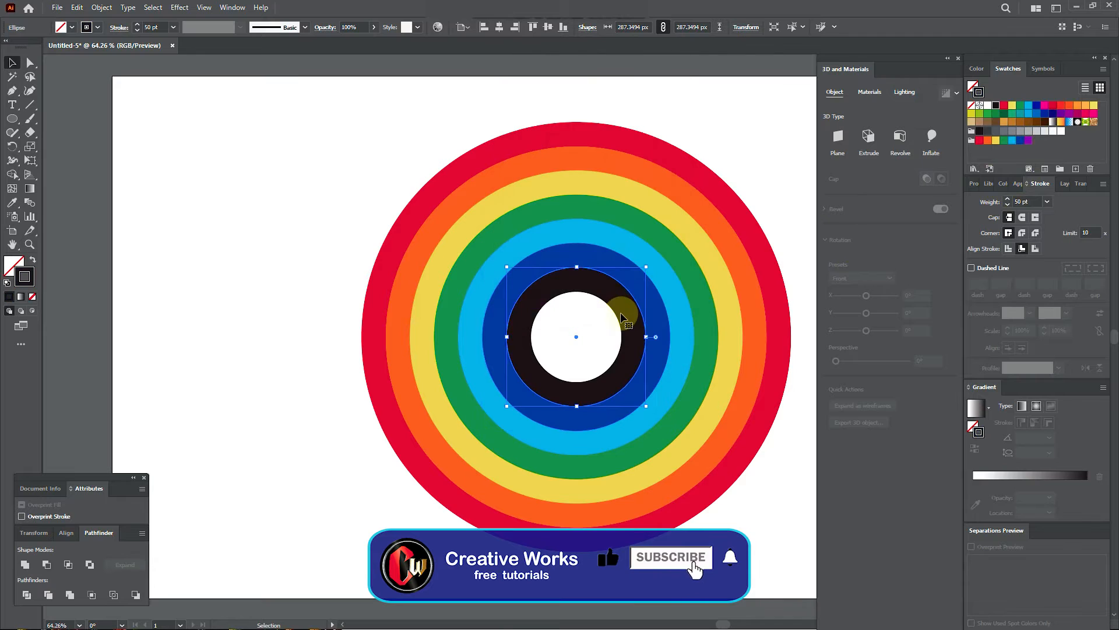
left_click(1028, 141)
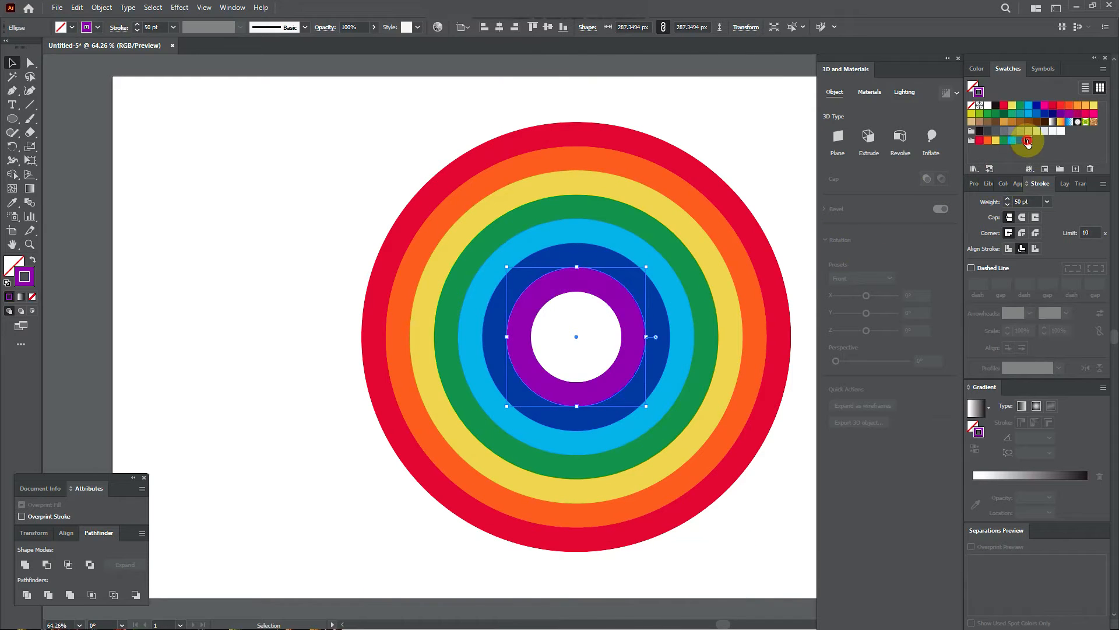
double_click(1028, 141)
left_click(594, 283)
Group all seven rings and align the group to the horizontal and vertical center of the artboard.
left_click_drag(355, 125, 783, 513)
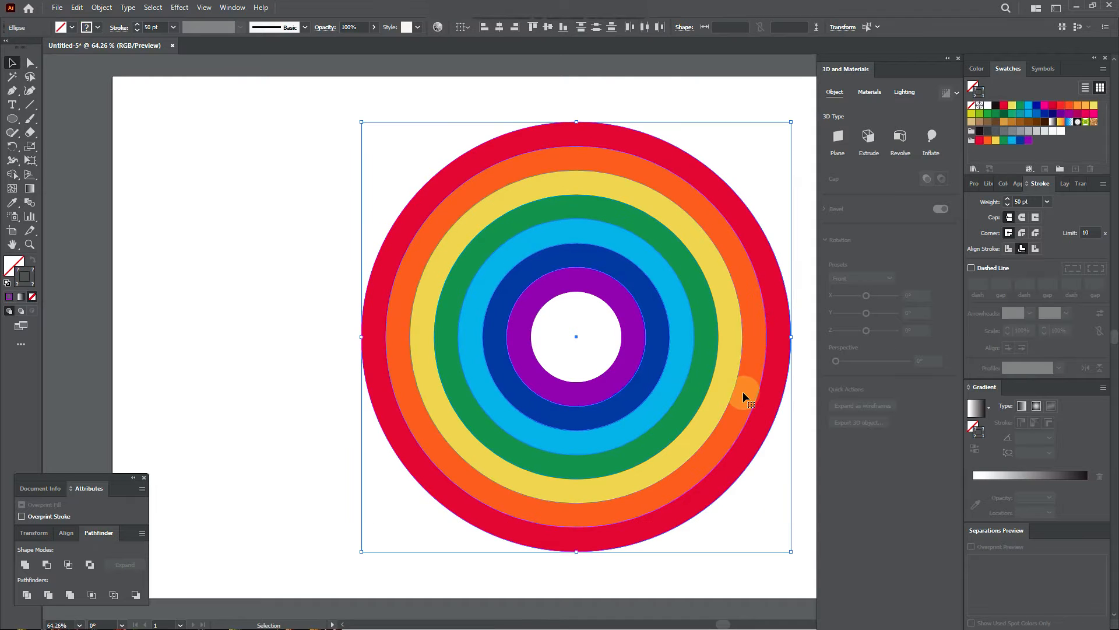
right_click(598, 214)
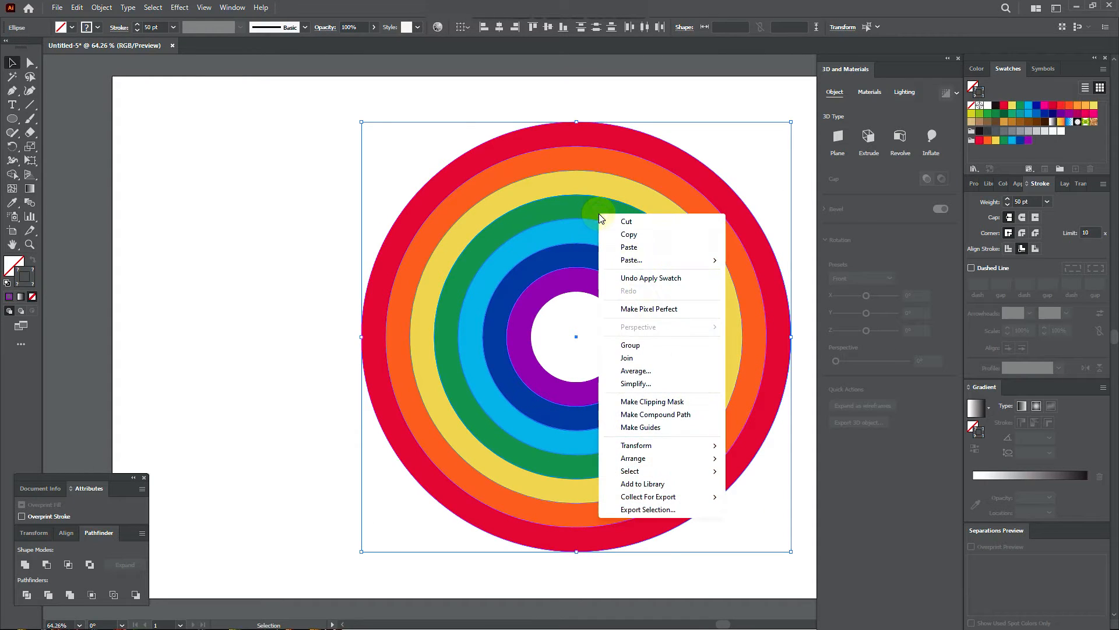
left_click(642, 347)
left_click(317, 251)
left_click(444, 250)
left_click(499, 28)
left_click(547, 28)
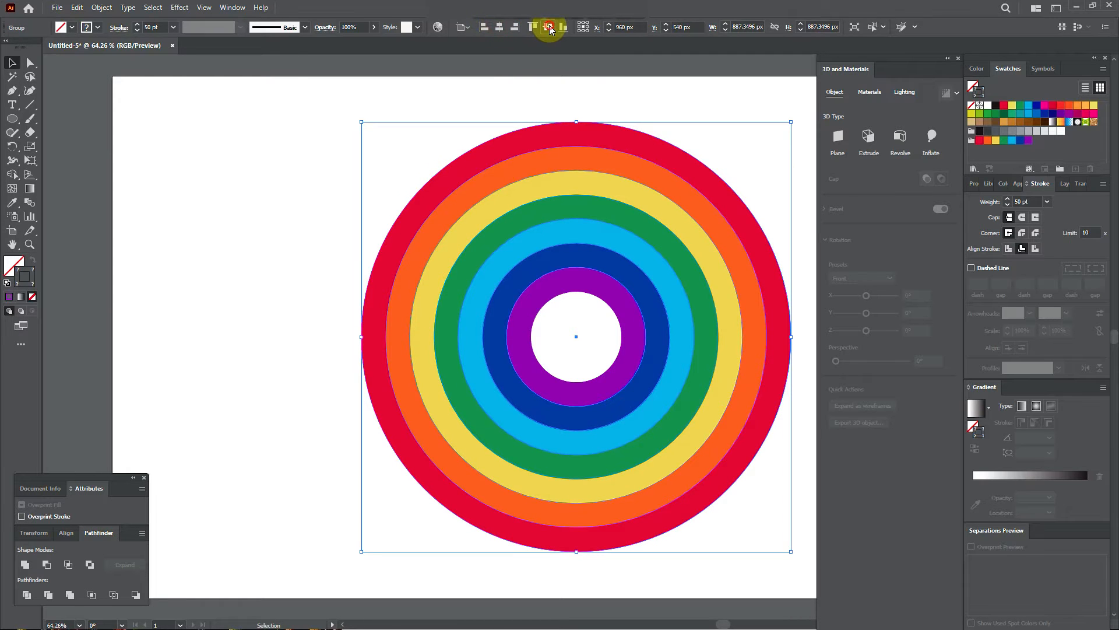
left_click(319, 193)
Delete the bottom anchor points of all seven rings with the Direct Selection tool, leaving only the upper half as a rainbow.
key("ctrl+minus")
left_click_drag(452, 242, 466, 244)
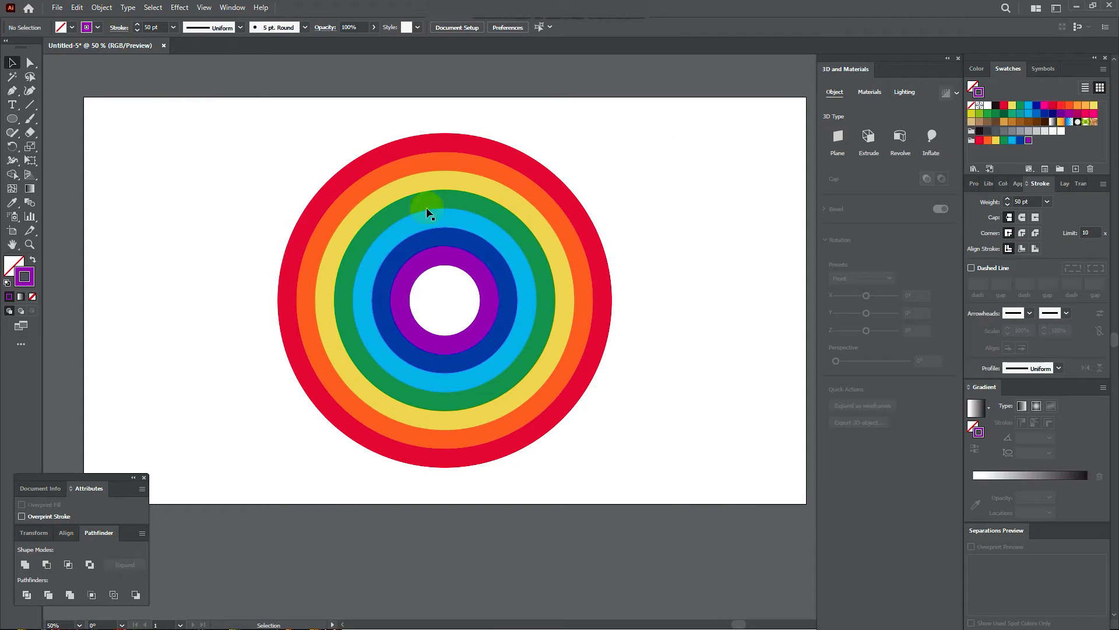
left_click_drag(501, 325, 642, 471)
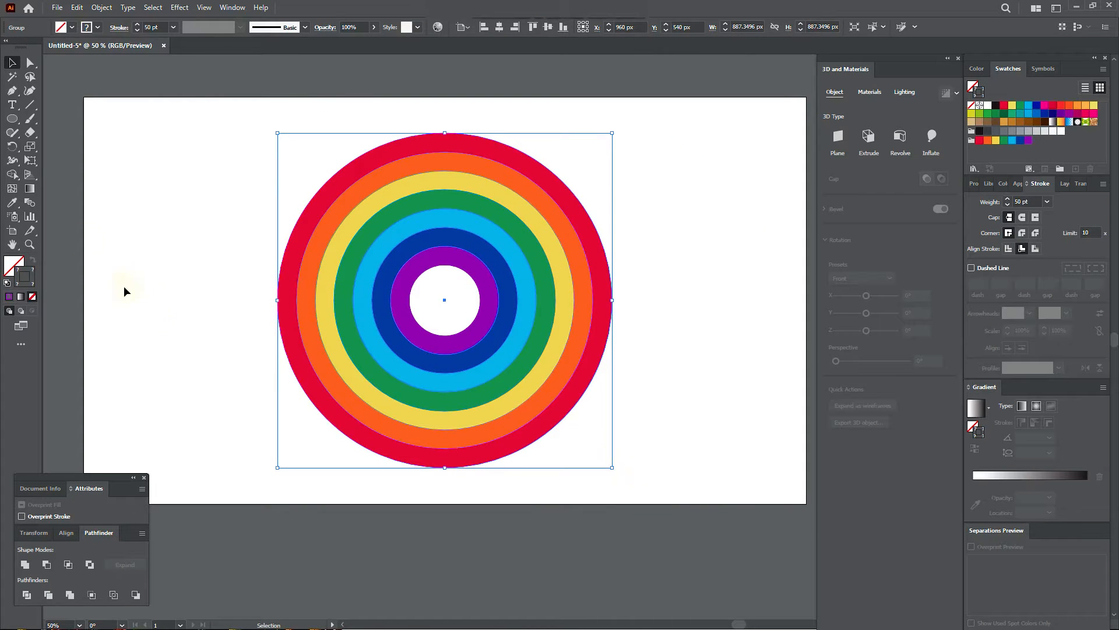
key("ctrl+shift+a")
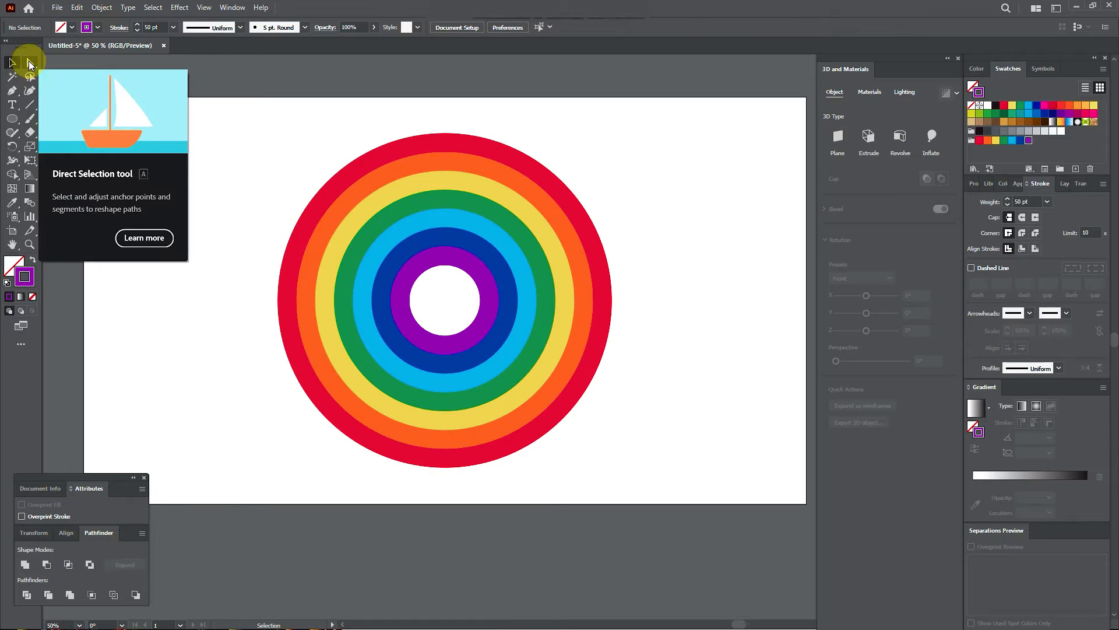
left_click(30, 63)
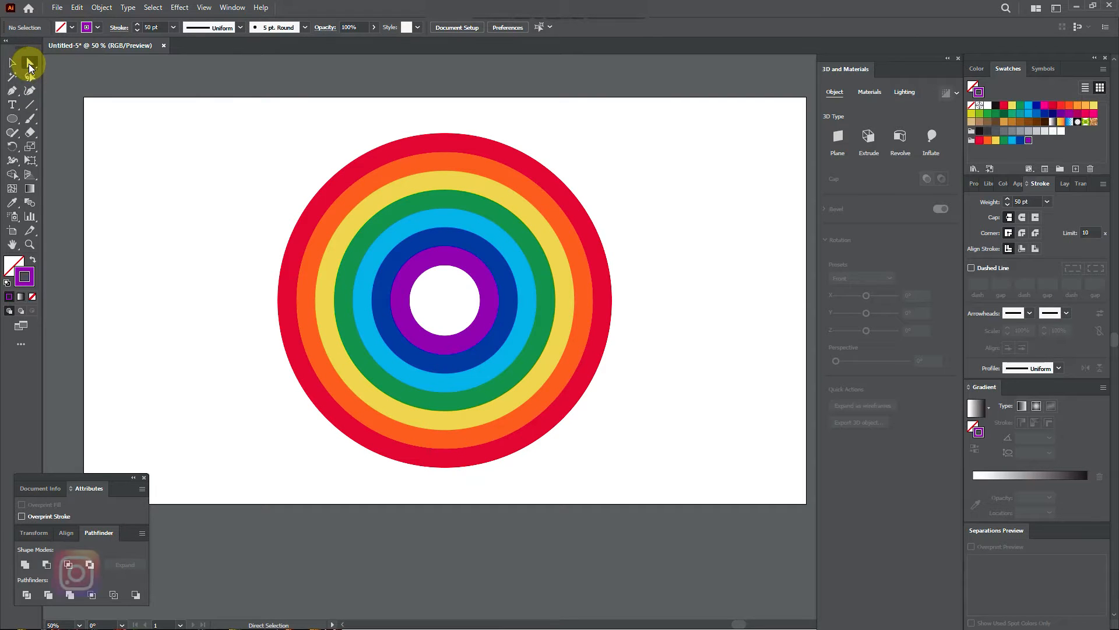
left_click_drag(251, 332, 643, 475)
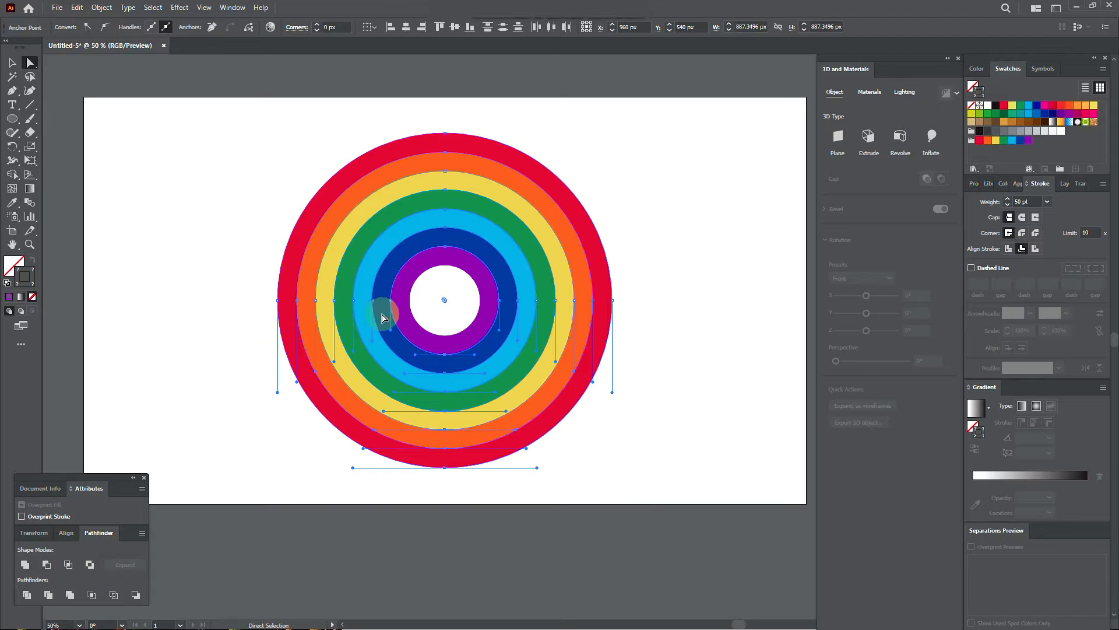
left_click_drag(251, 324, 656, 500)
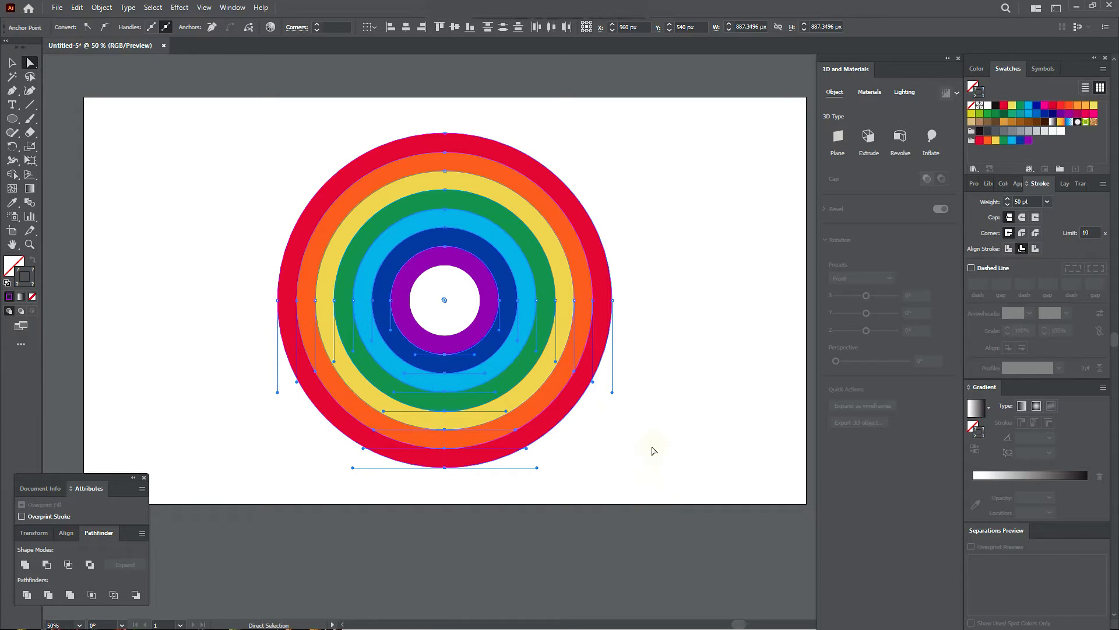
key("Delete")
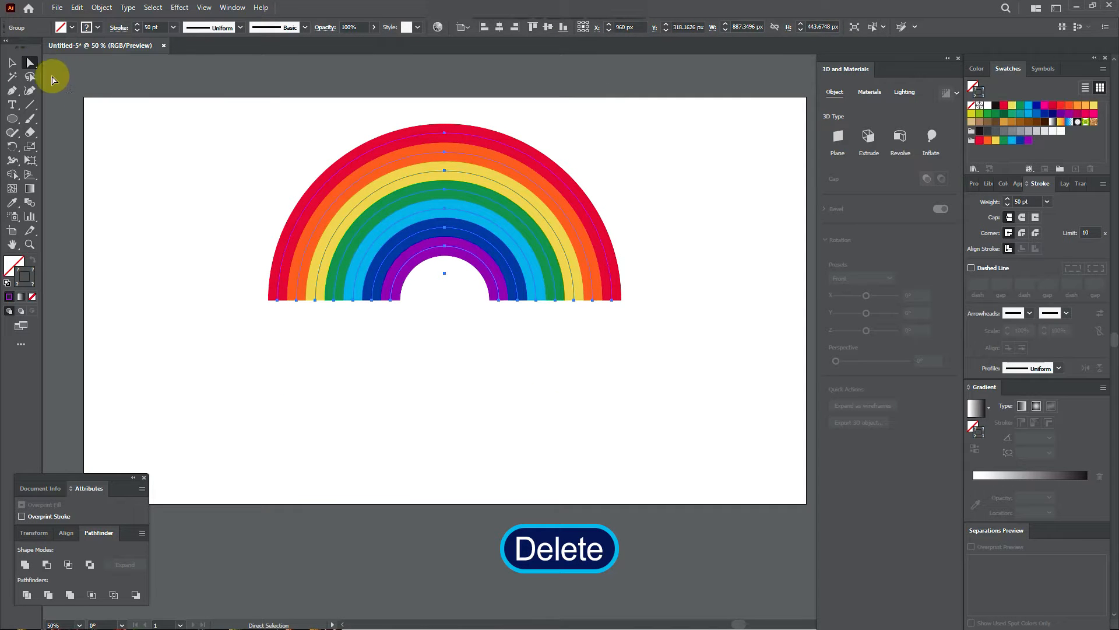
Move the rainbow group down about 200 px to the middle of the artboard and center it horizontally.
left_click(13, 63)
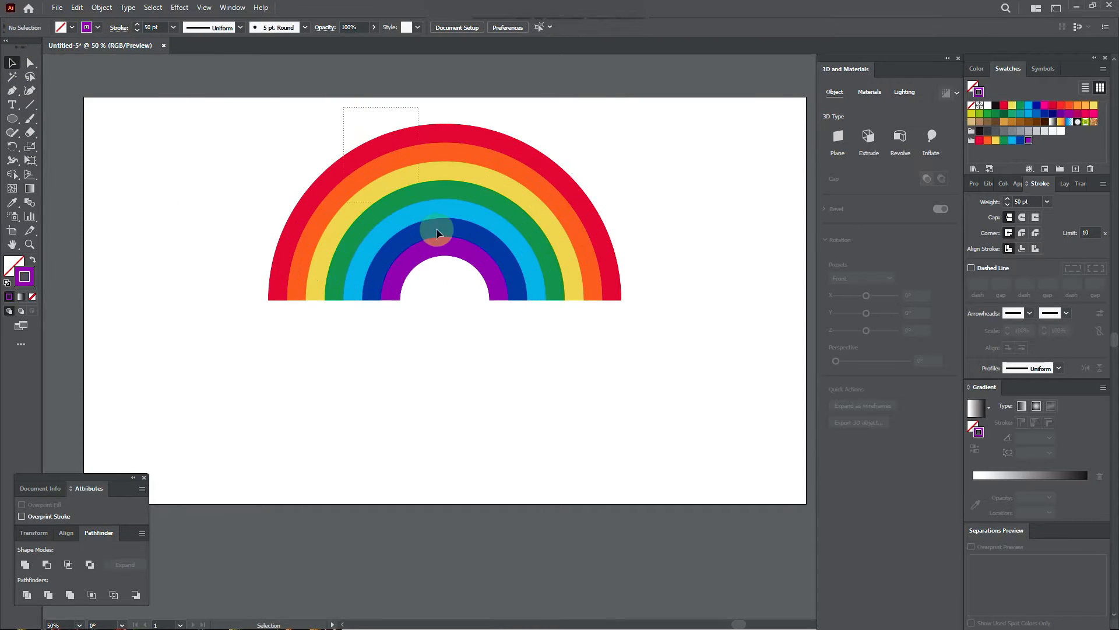
left_click_drag(471, 192, 487, 268)
left_click(495, 28)
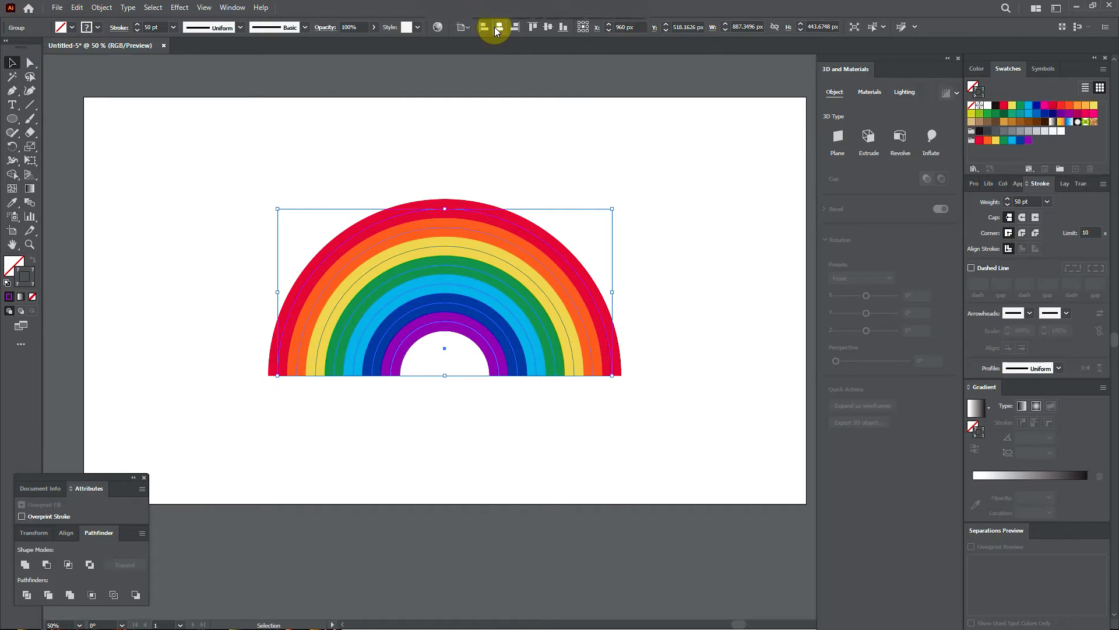
left_click(605, 154)
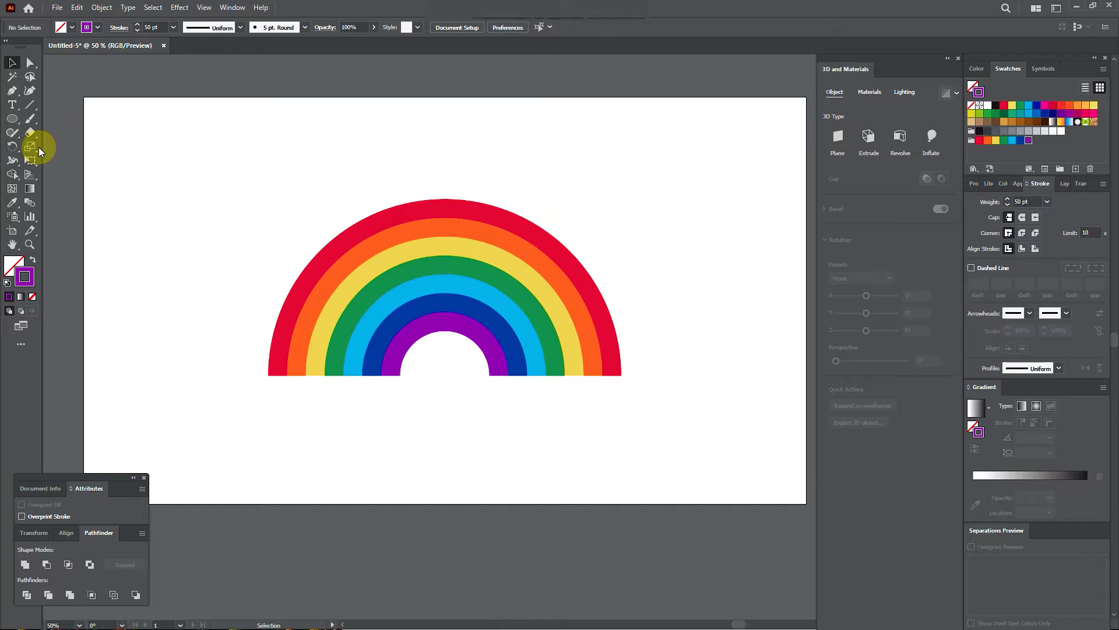
left_click(355, 257)
left_click(202, 237)
Draw a circle about 113 px in diameter to the left of the rainbow, with a light blue fill and no stroke.
left_click(13, 120)
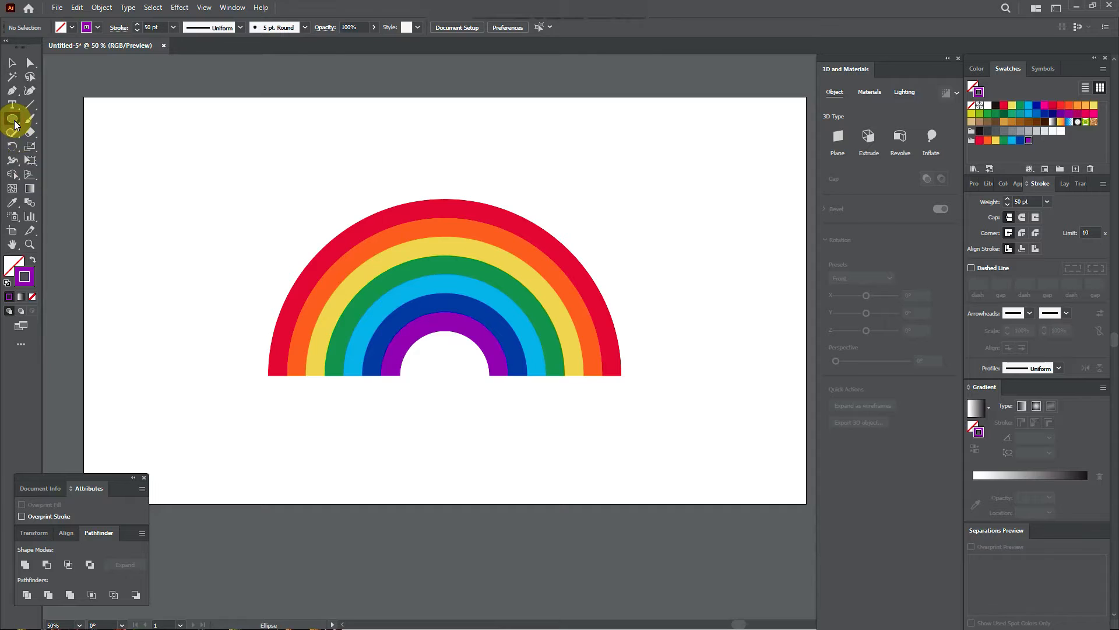
left_click_drag(162, 314, 200, 336)
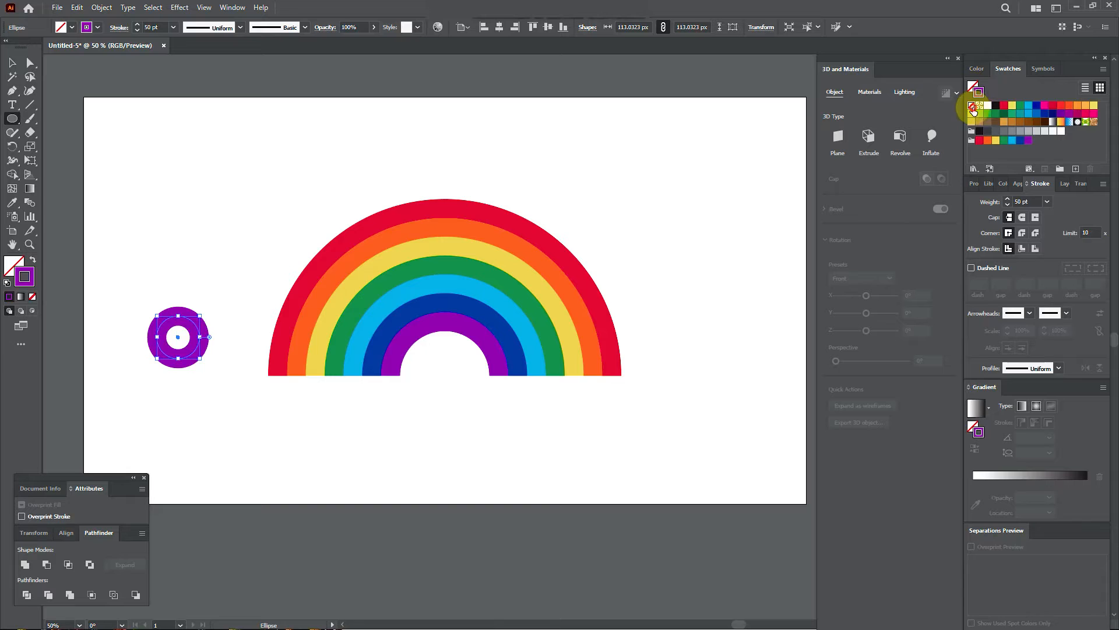
left_click(972, 106)
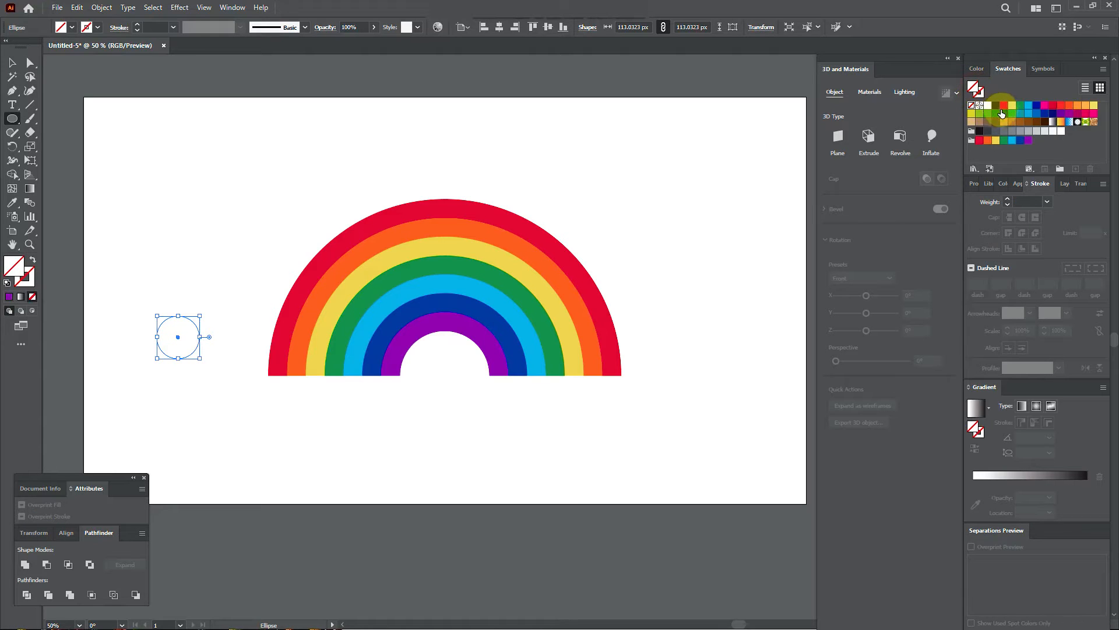
left_click(1029, 106)
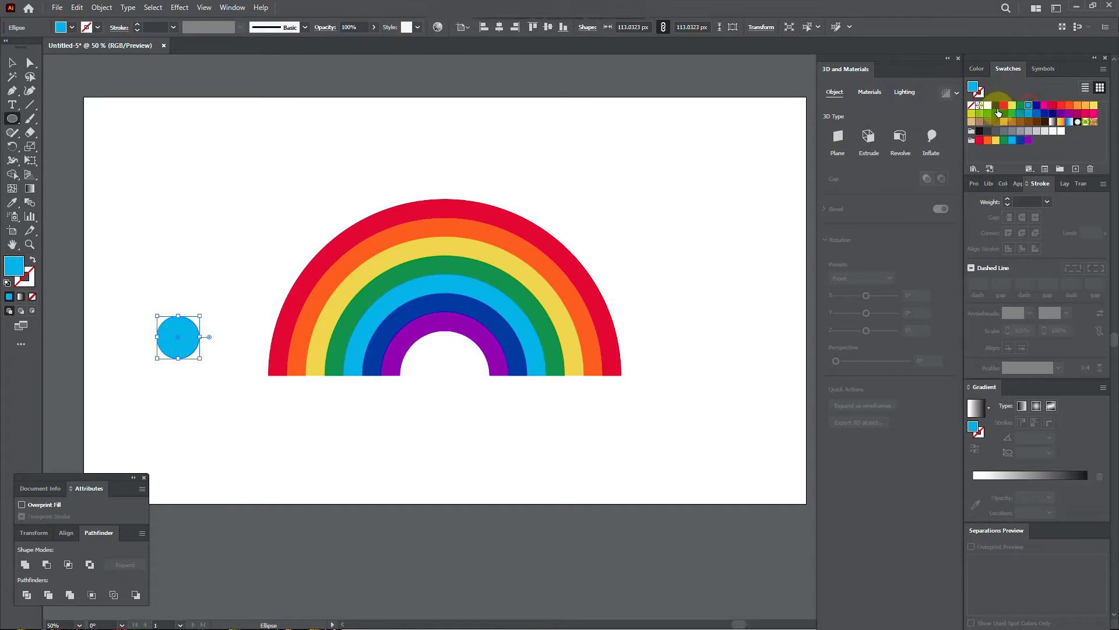
left_click(12, 64)
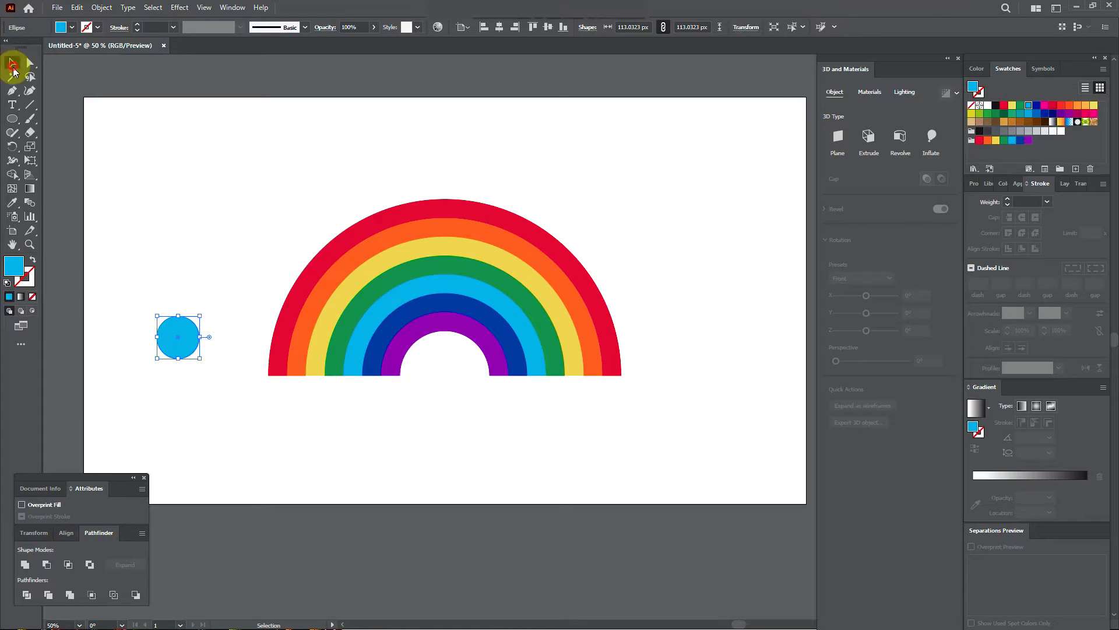
Form a cloud outline beside the rainbow from four overlapping light blue circles, each about 146 px in diameter.
left_click_drag(200, 358, 213, 408)
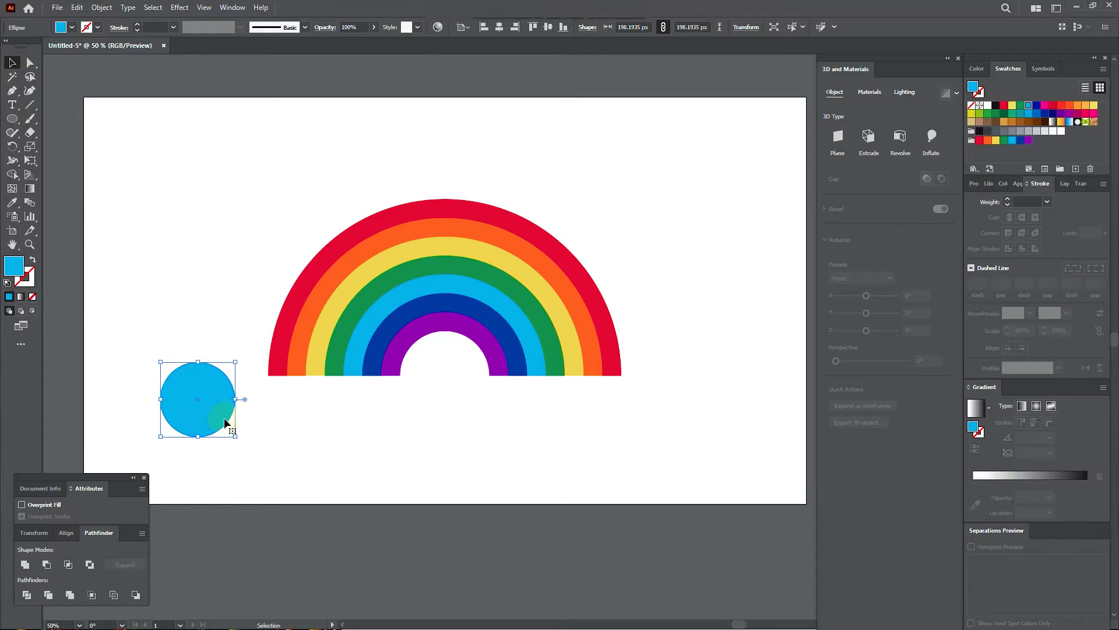
left_click(232, 435)
left_click(218, 419)
left_click_drag(235, 436, 221, 400)
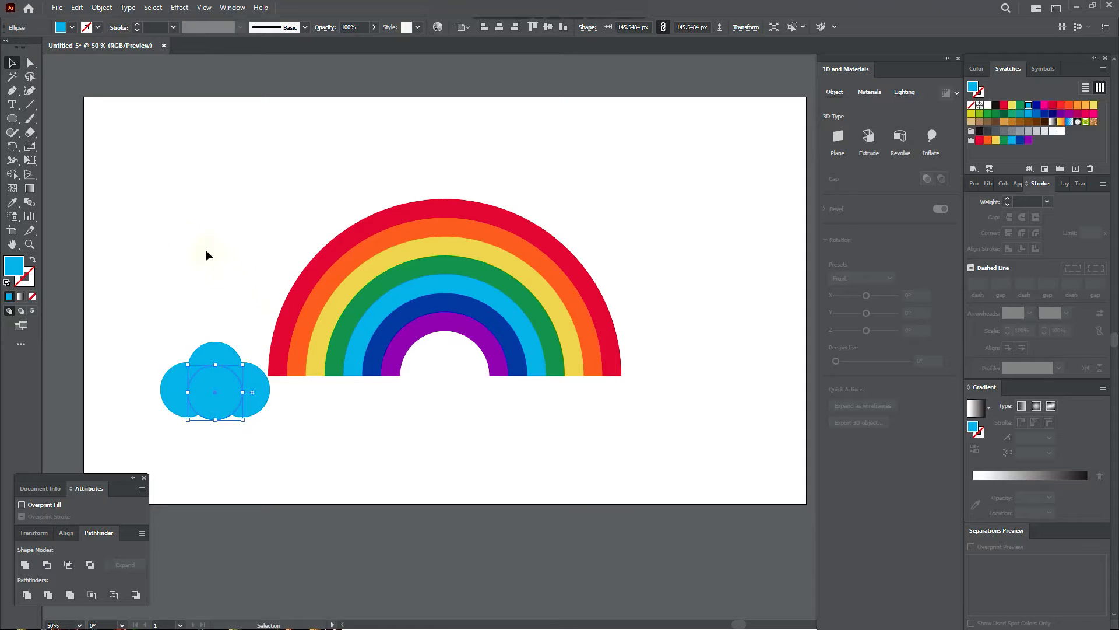
Unite the four overlapping circles into a single cloud shape with the Pathfinder.
left_click_drag(185, 324, 248, 444)
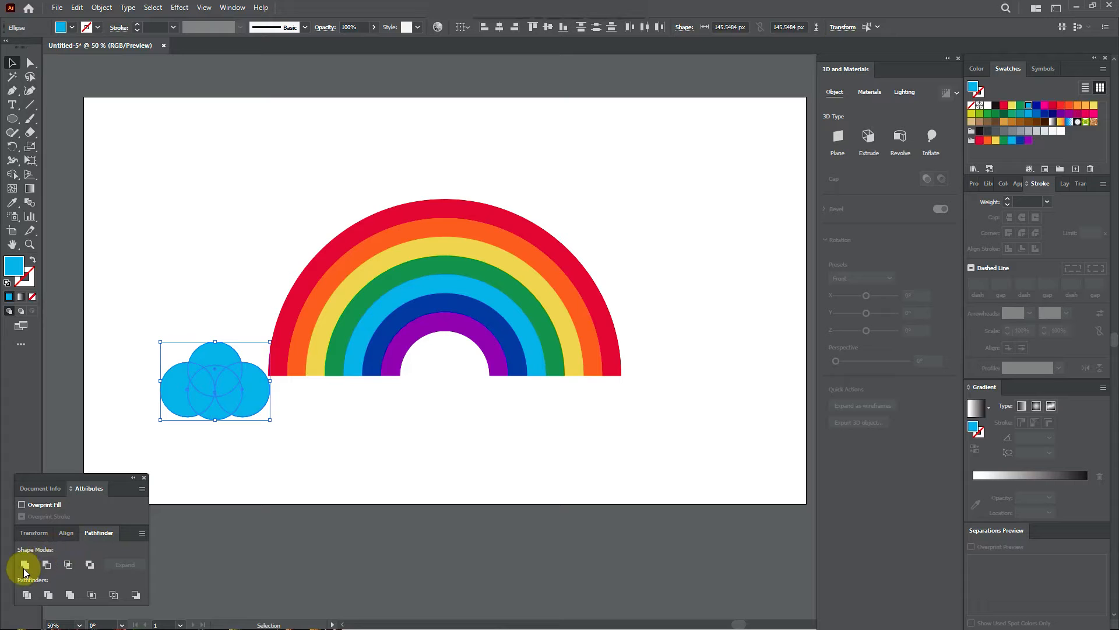
left_click(232, 7)
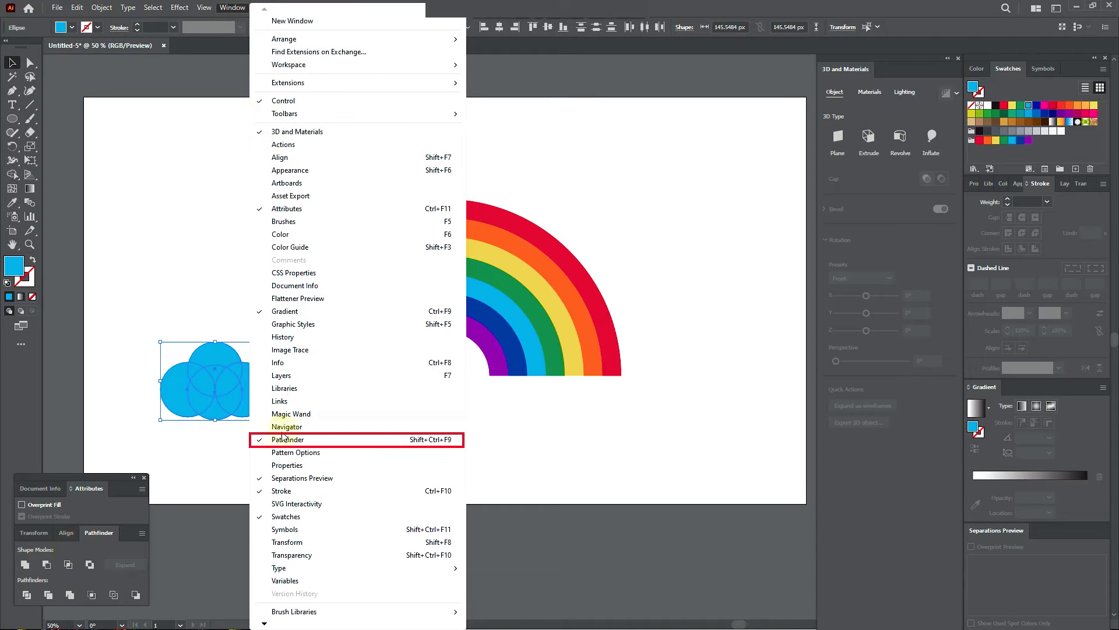
left_click(229, 380)
left_click_drag(153, 304, 261, 432)
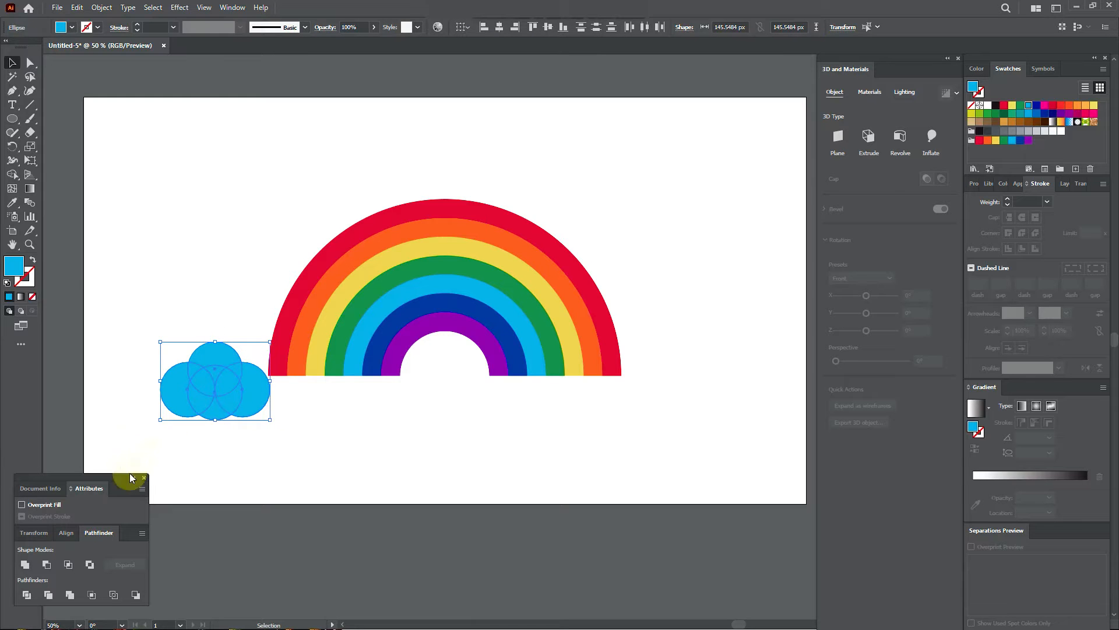
left_click(25, 565)
Move the cloud over the left foot of the rainbow and enlarge it to about 418 by 298 px.
left_click_drag(221, 384, 298, 393)
left_click_drag(347, 426, 367, 403)
left_click(467, 403)
left_click(359, 393)
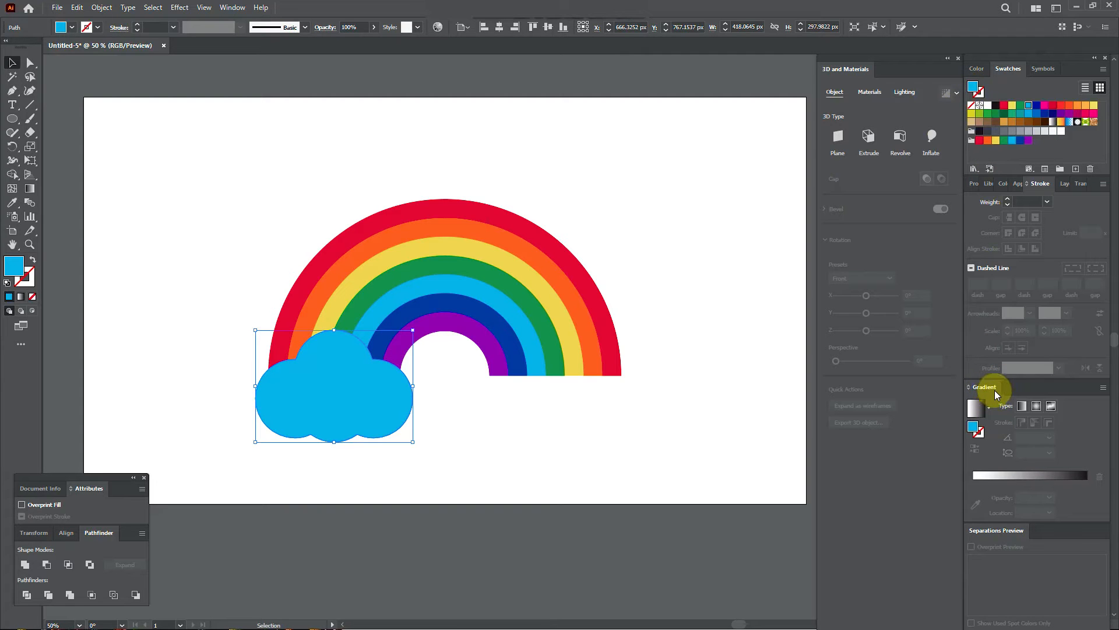
Fill the cloud with the default white-to-black linear gradient.
left_click(226, 12)
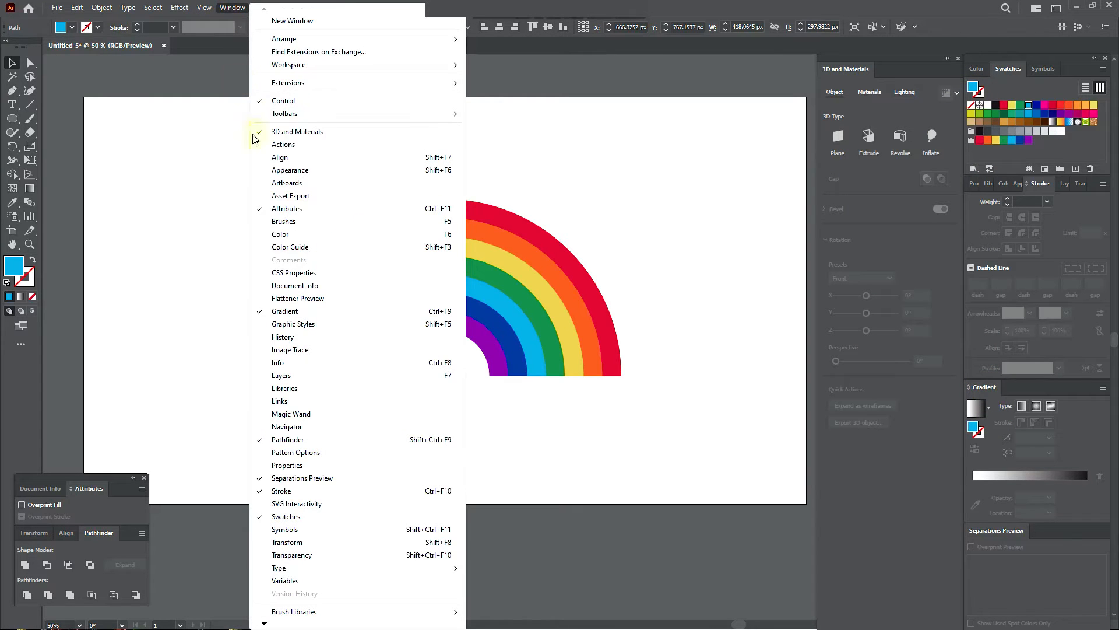
left_click(675, 249)
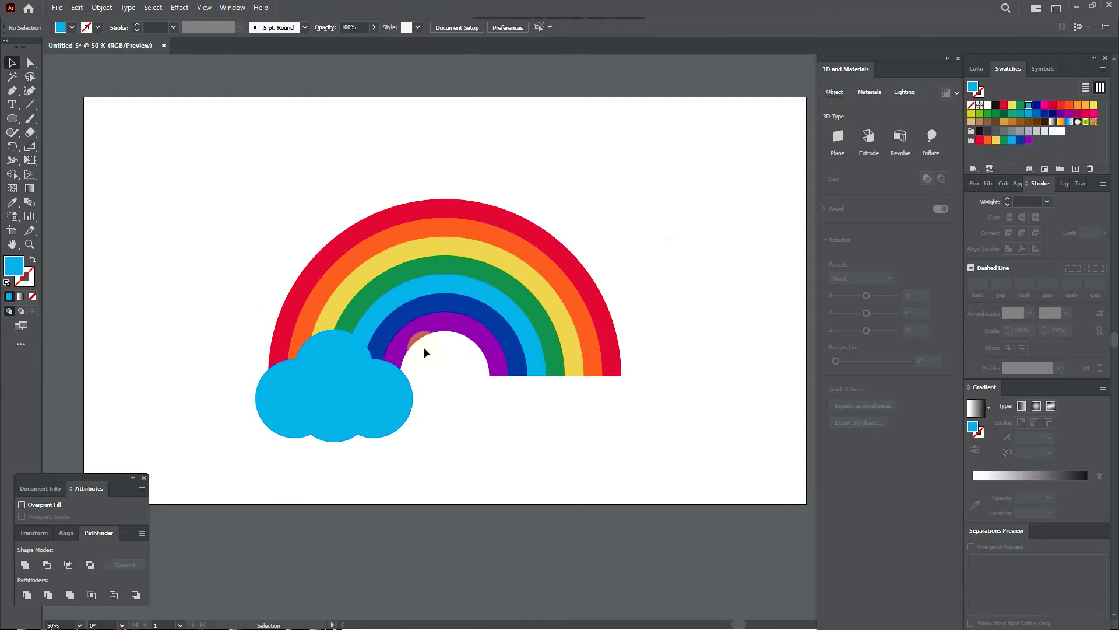
left_click(368, 379)
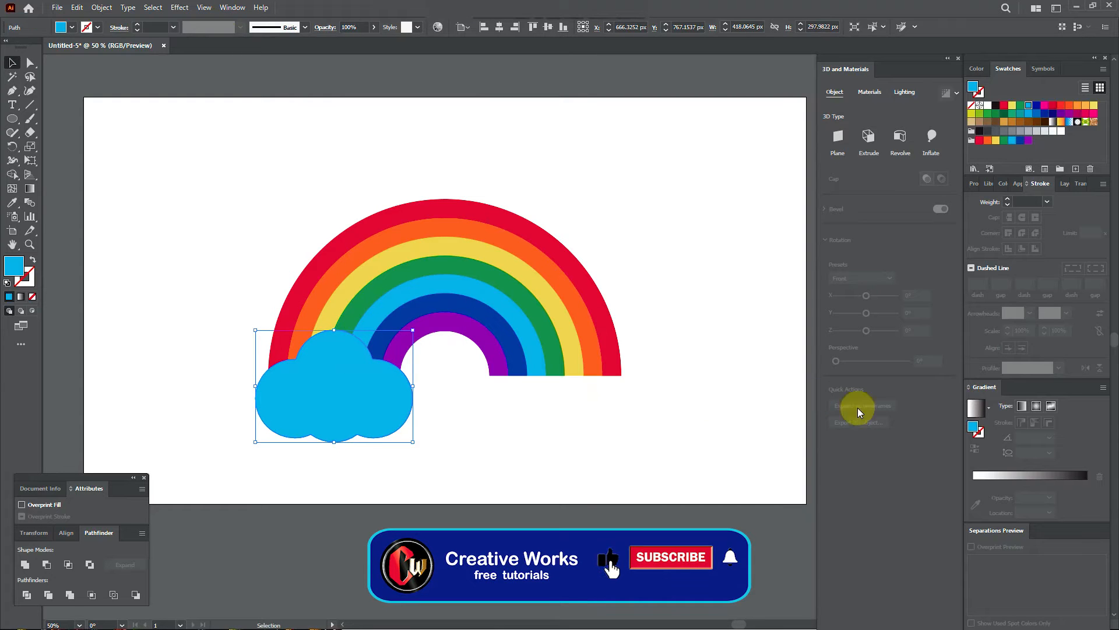
left_click(1030, 474)
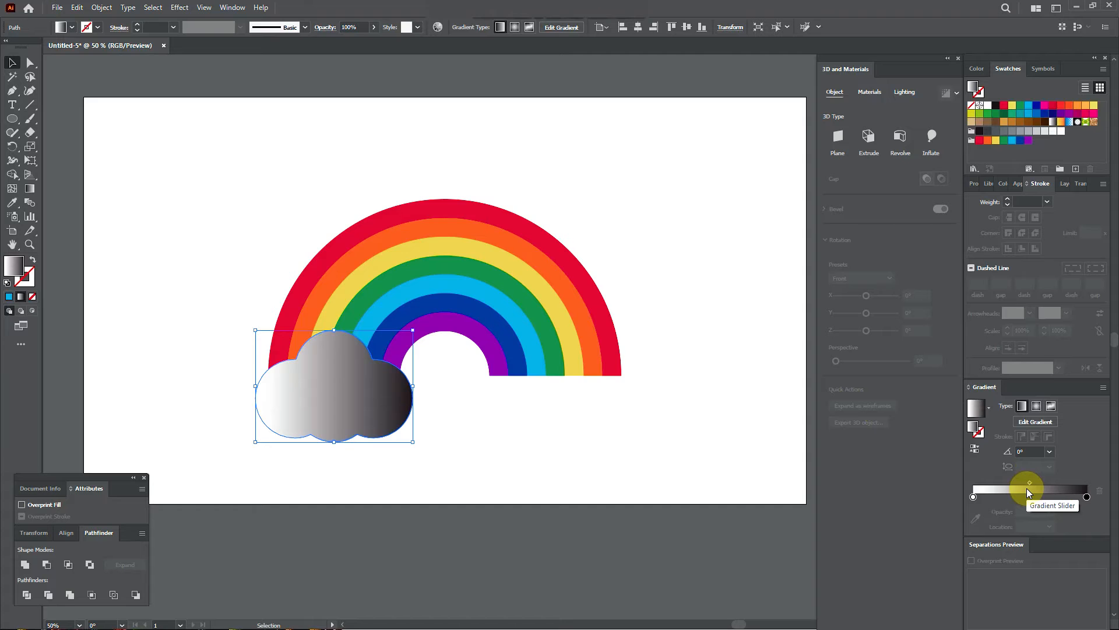
Switch the white gradient stop to RGB and set its color to cyan 00FFFF.
left_click(973, 497)
double_click(974, 497)
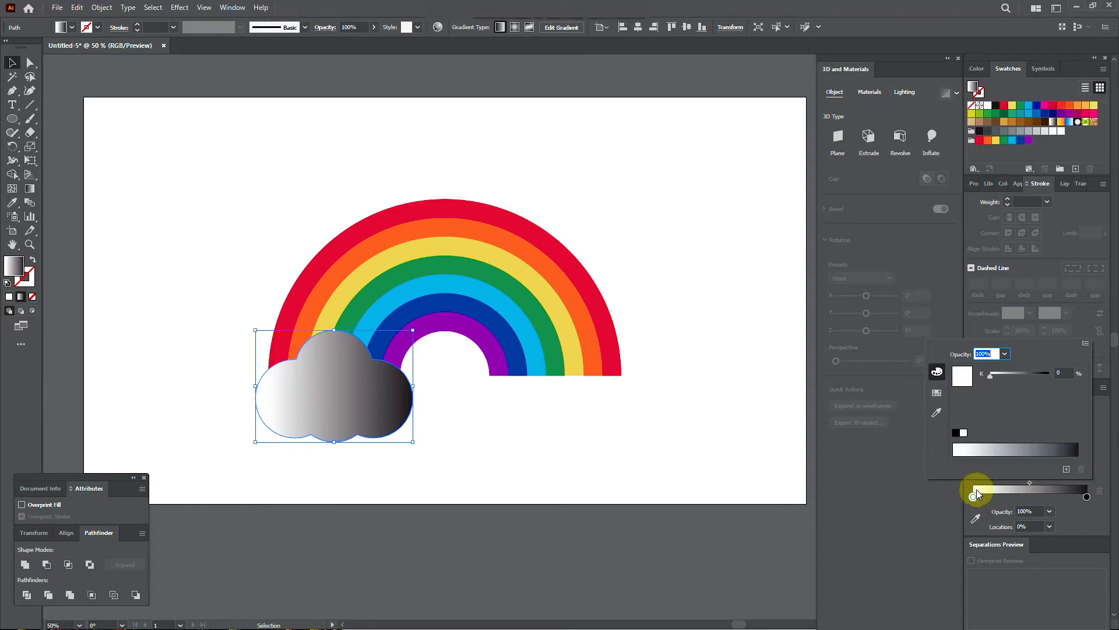
left_click(1086, 344)
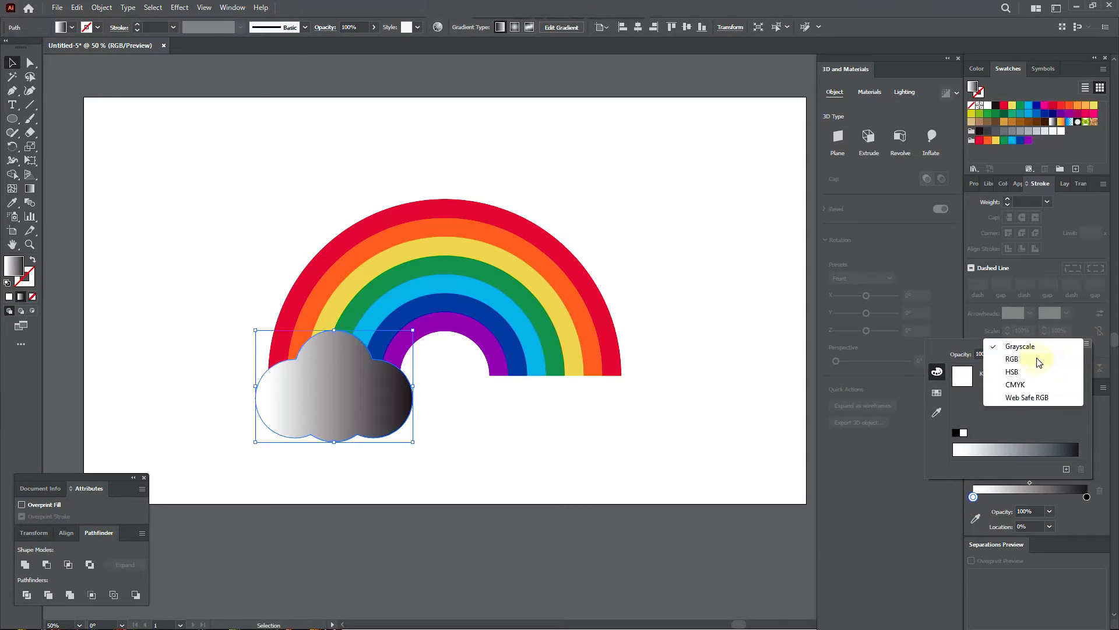
left_click(1012, 359)
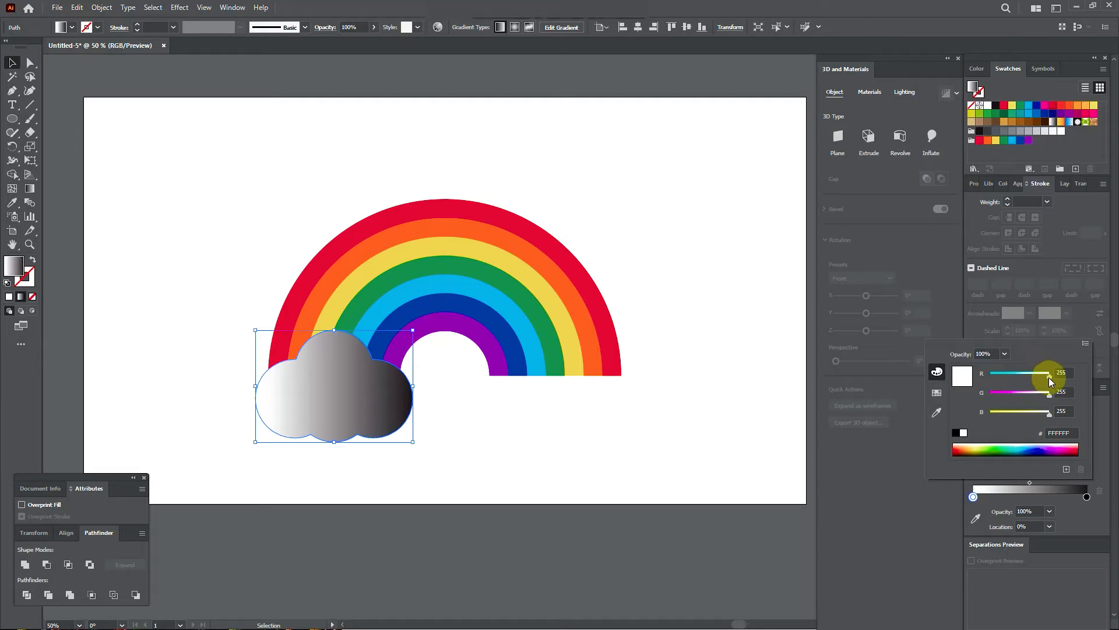
left_click_drag(1051, 376, 971, 379)
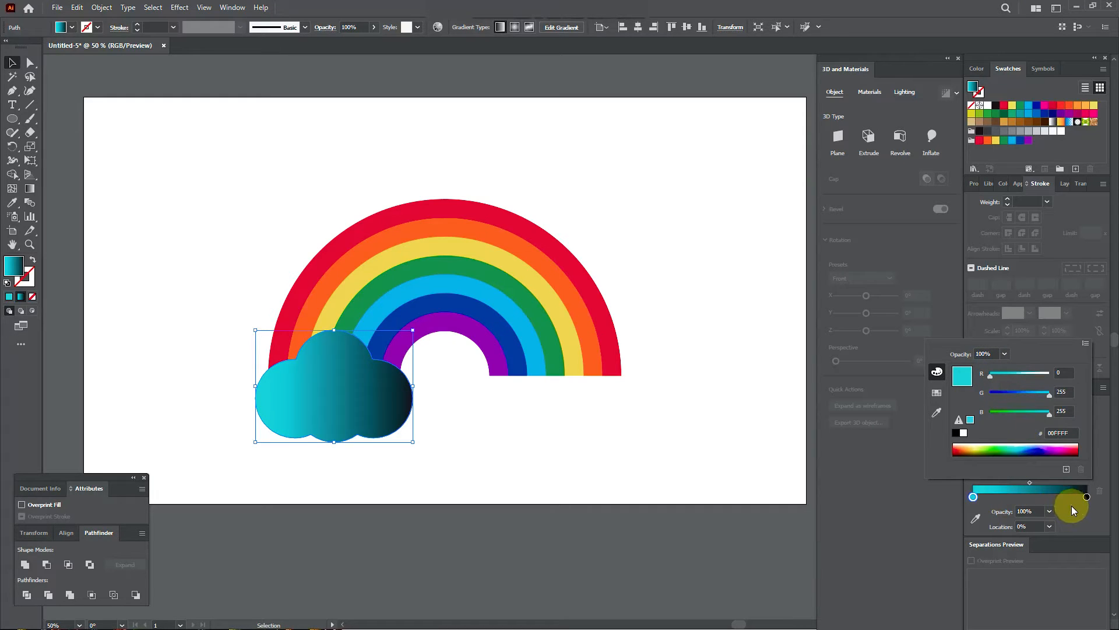
left_click(1093, 511)
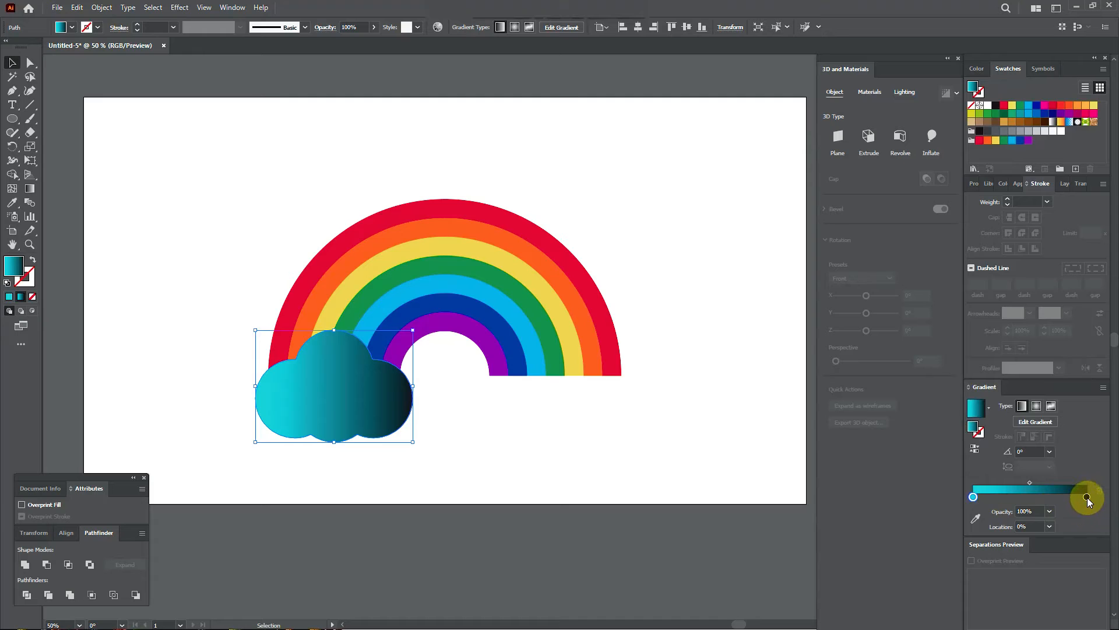
Switch the black gradient stop to RGB, set its color to blue 0000FF, and reverse the gradient's direction.
double_click(1087, 498)
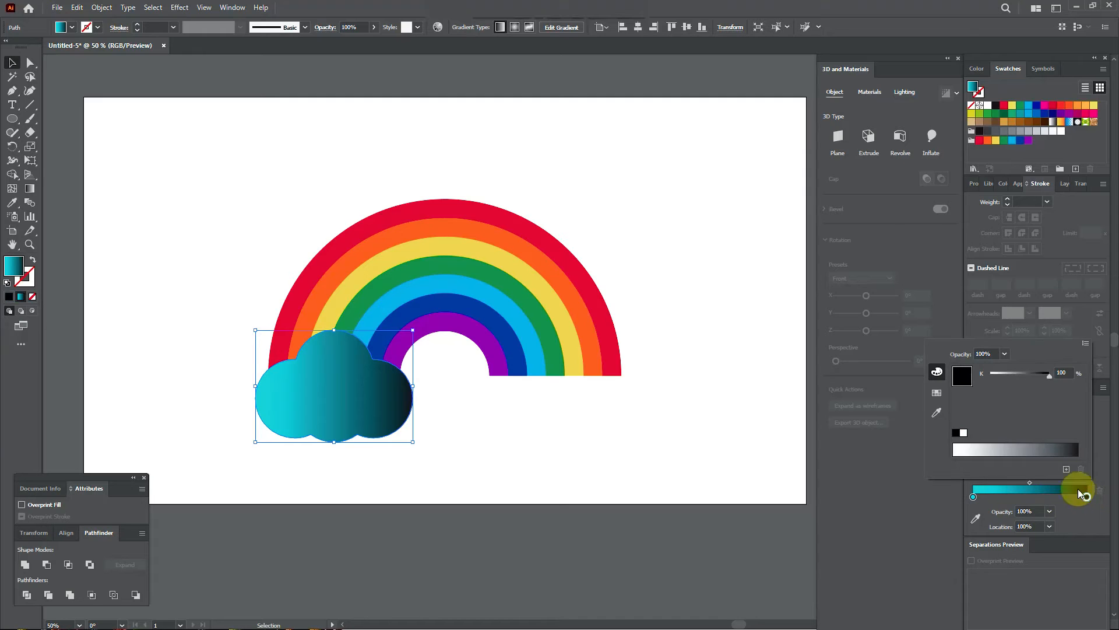
left_click(1089, 344)
left_click(1037, 357)
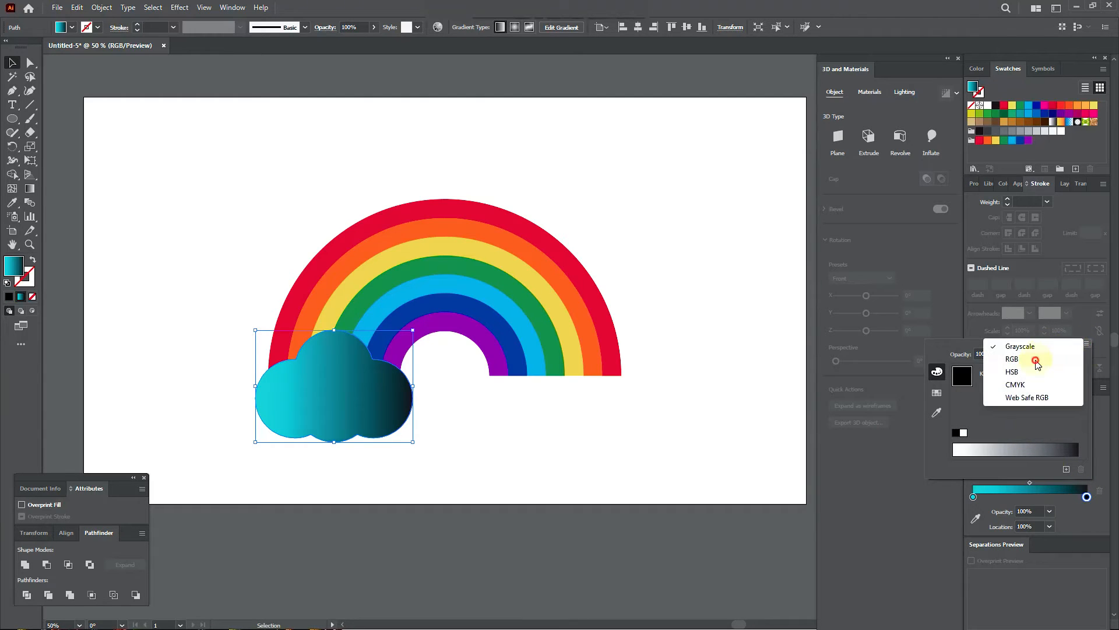
left_click_drag(989, 412, 1067, 424)
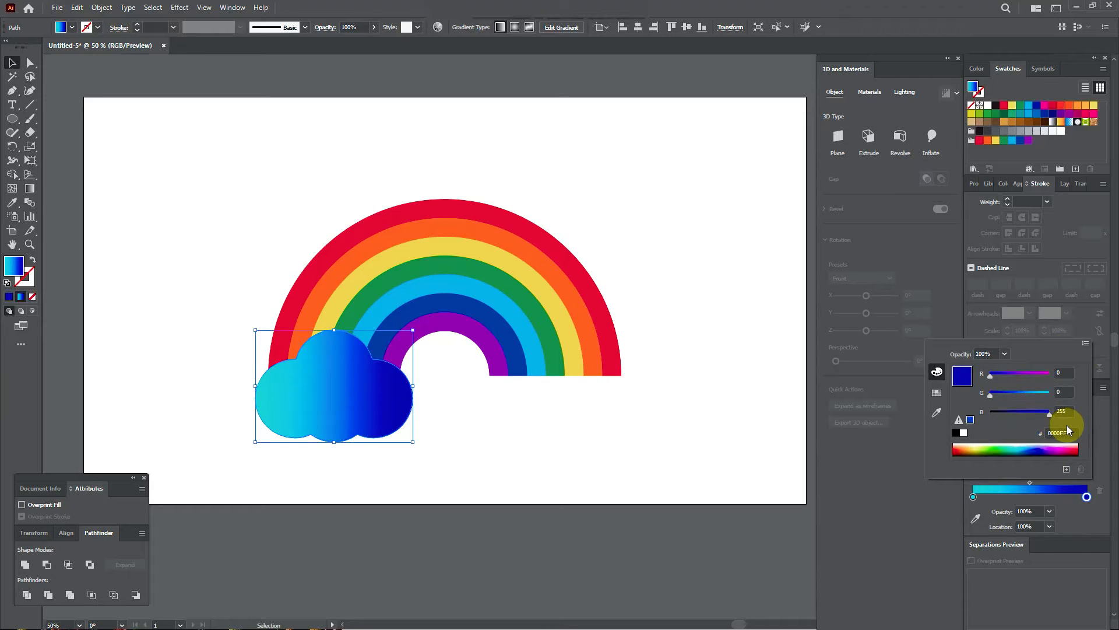
left_click(1088, 516)
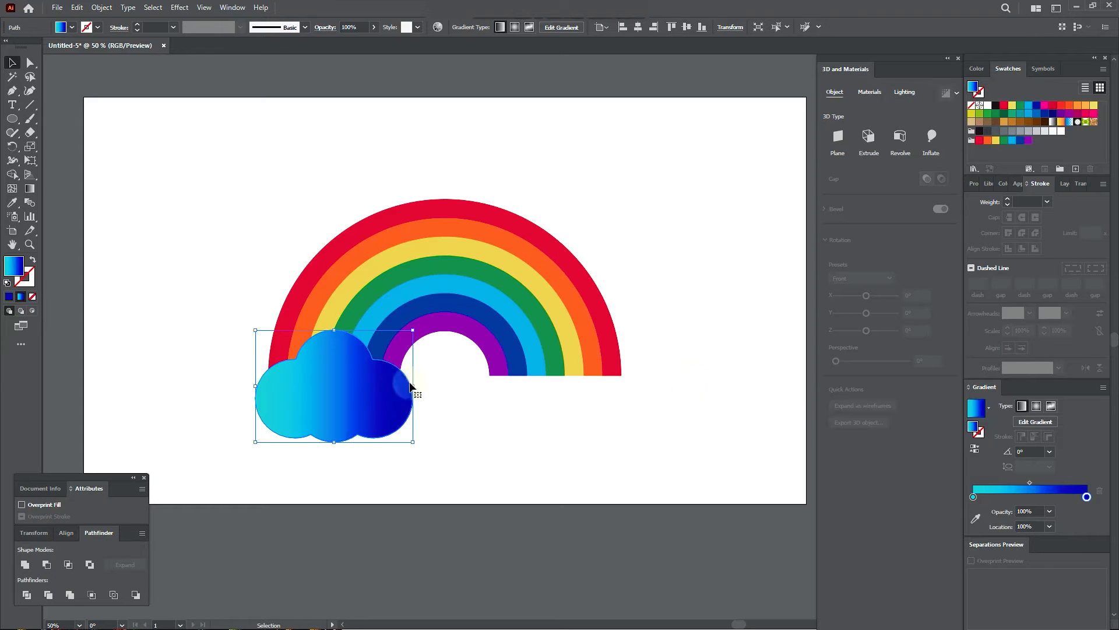
left_click(974, 449)
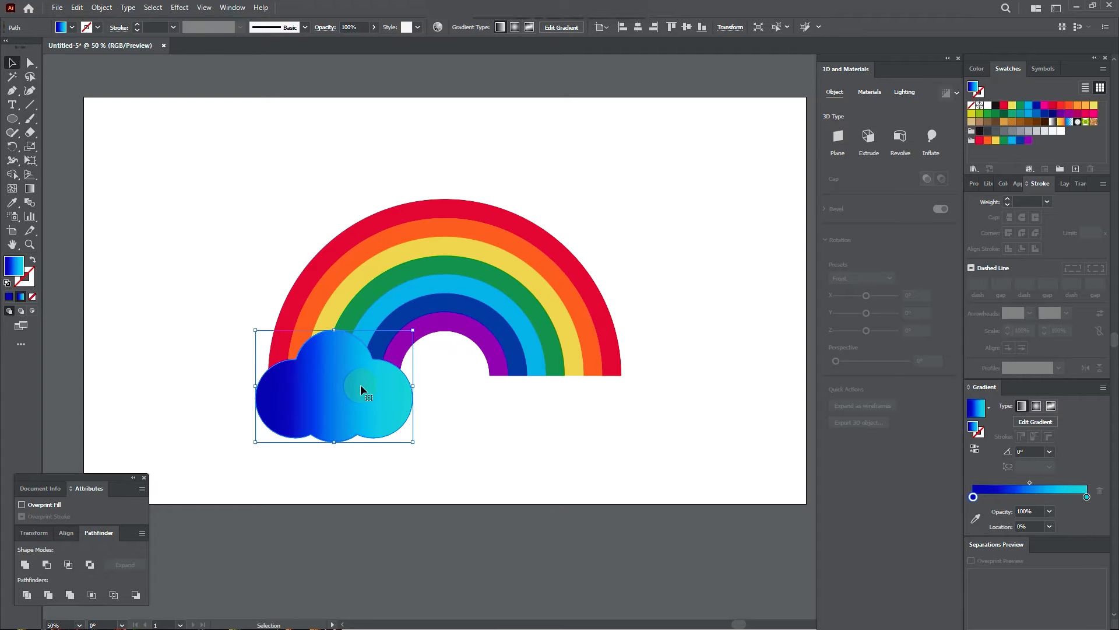
Enlarge the cloud slightly and keep it positioned over the left foot of the rainbow.
left_click_drag(361, 393, 364, 394)
mouse_move(413, 442)
left_mouse_down()
mouse_move(442, 453)
mouse_move(429, 451)
left_mouse_up()
left_click(472, 390)
left_click_drag(376, 401, 373, 397)
left_click_drag(426, 448, 398, 428)
left_click_drag(307, 382, 331, 400)
left_click(530, 441)
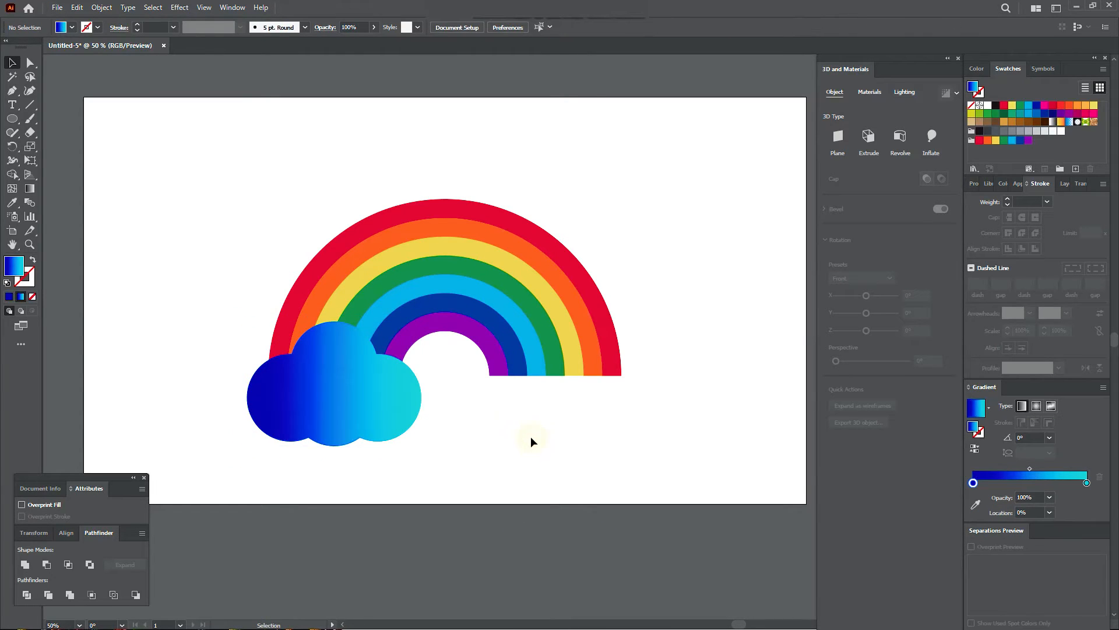
Apply the 3D Inflate effect to the cloud and set its depth to 0 px.
left_click(387, 403)
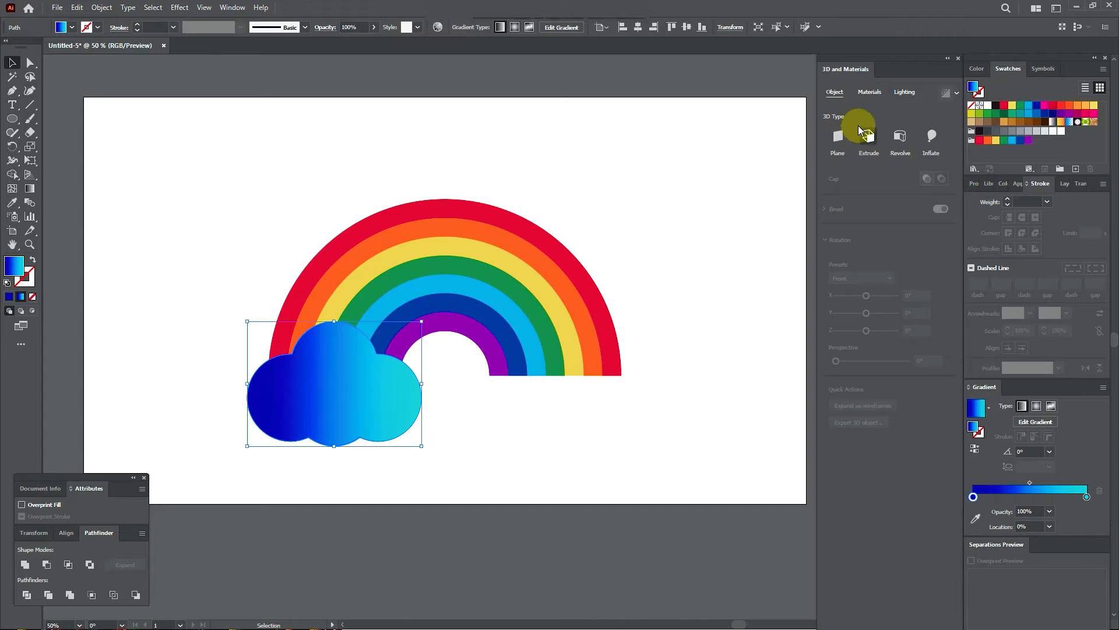
left_click(242, 11)
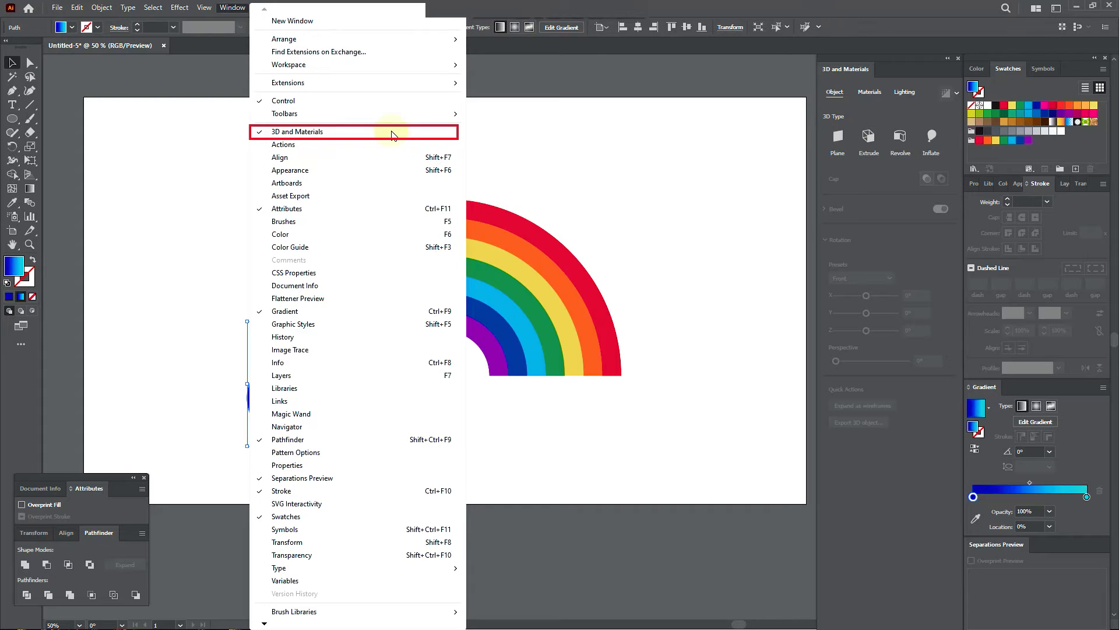
left_click(867, 70)
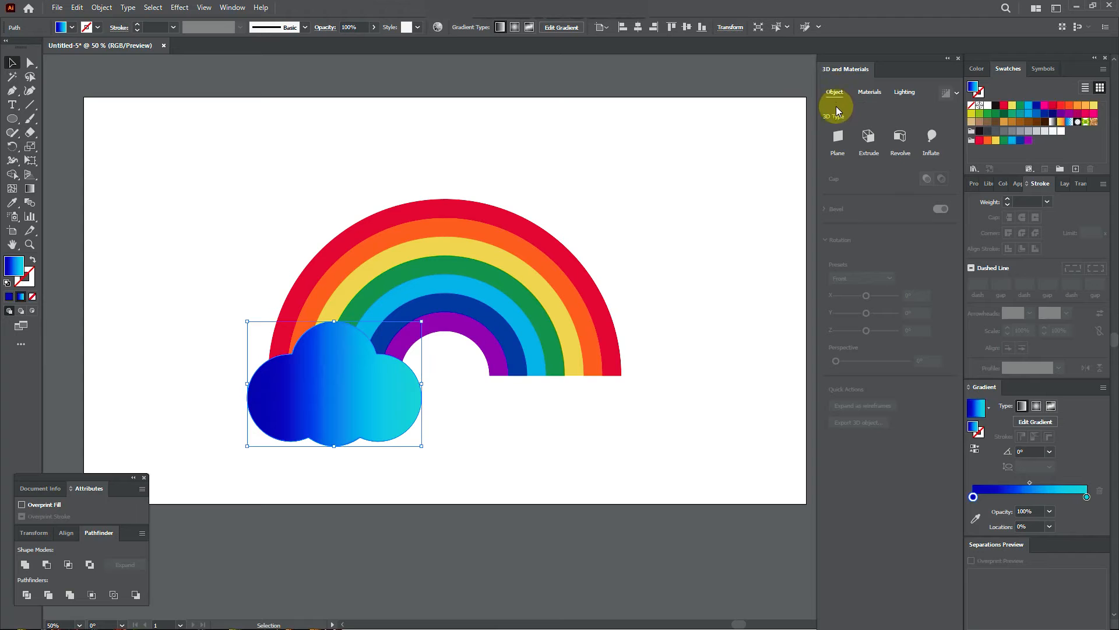
left_click(932, 135)
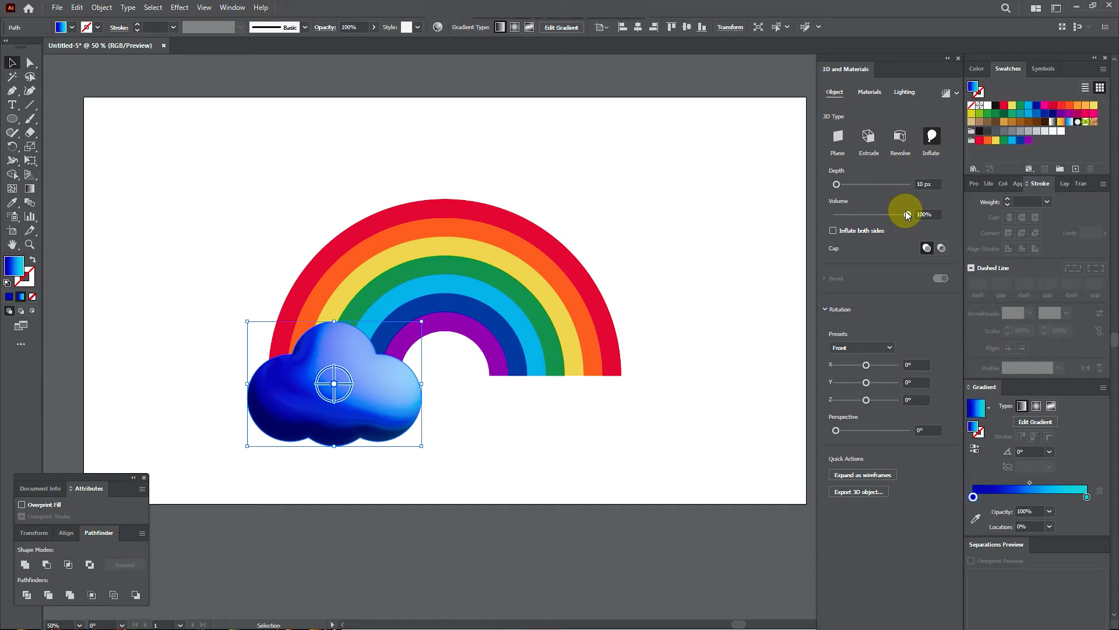
left_click_drag(837, 183, 824, 185)
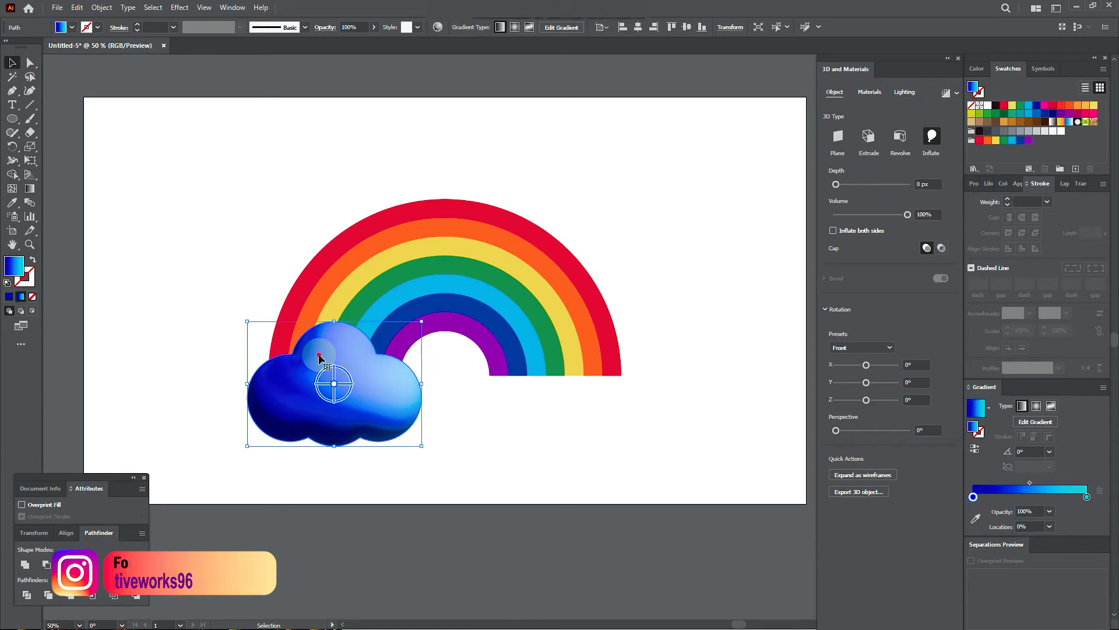
Change the cloud's gradient to radial and redraw it almost horizontally from blue on its left side to cyan on its right with the Gradient tool.
left_click(30, 188)
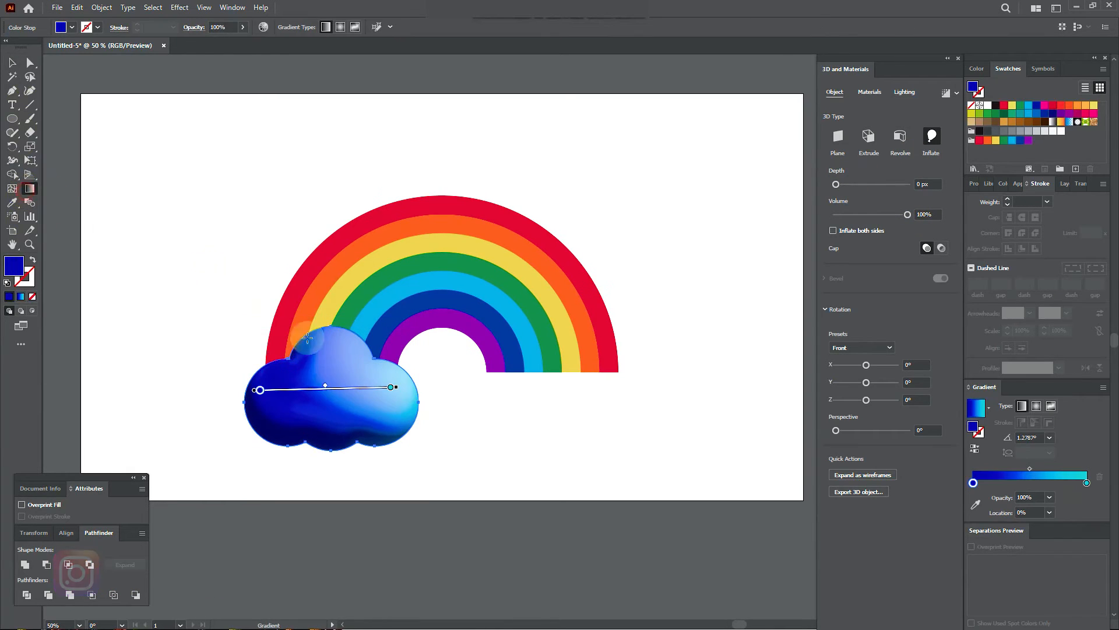
left_click_drag(270, 366, 353, 388)
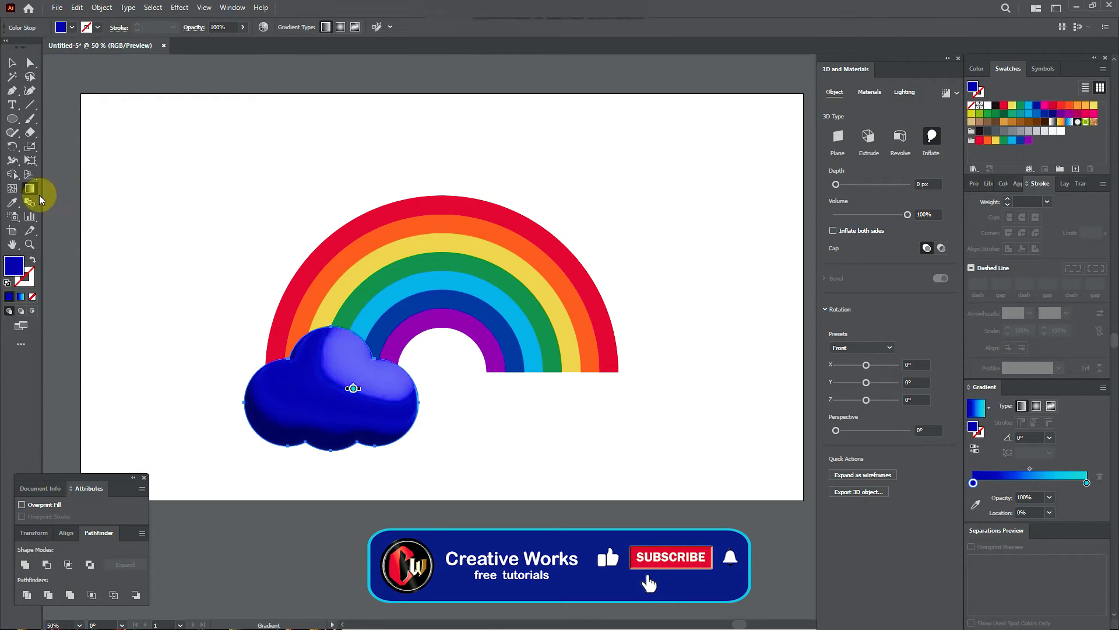
left_click_drag(266, 365, 381, 370)
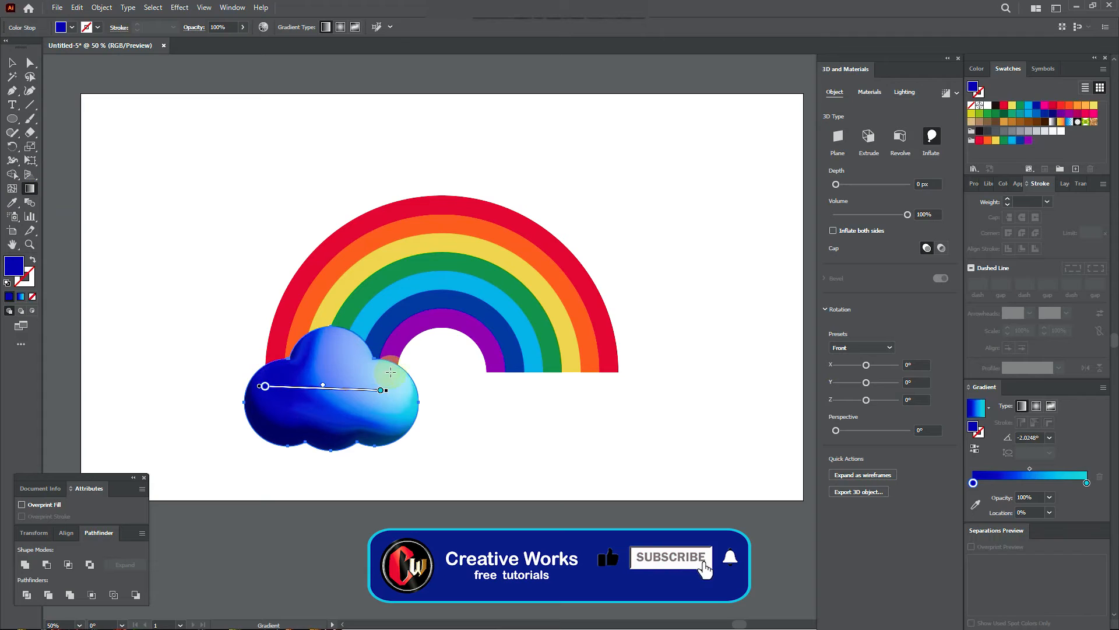
left_click(1033, 408)
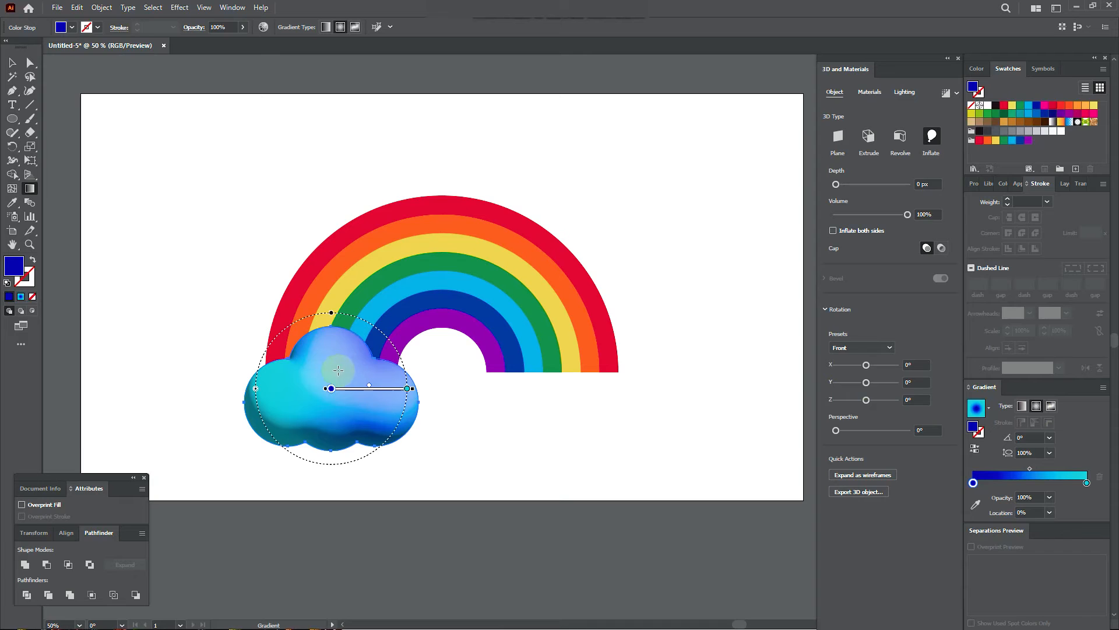
left_click_drag(331, 388, 280, 374)
left_click_drag(402, 373, 388, 389)
left_click_drag(266, 379, 377, 382)
Turn on ray tracing for the inflated cloud and render it at low quality with Reduce Noise.
left_click(12, 62)
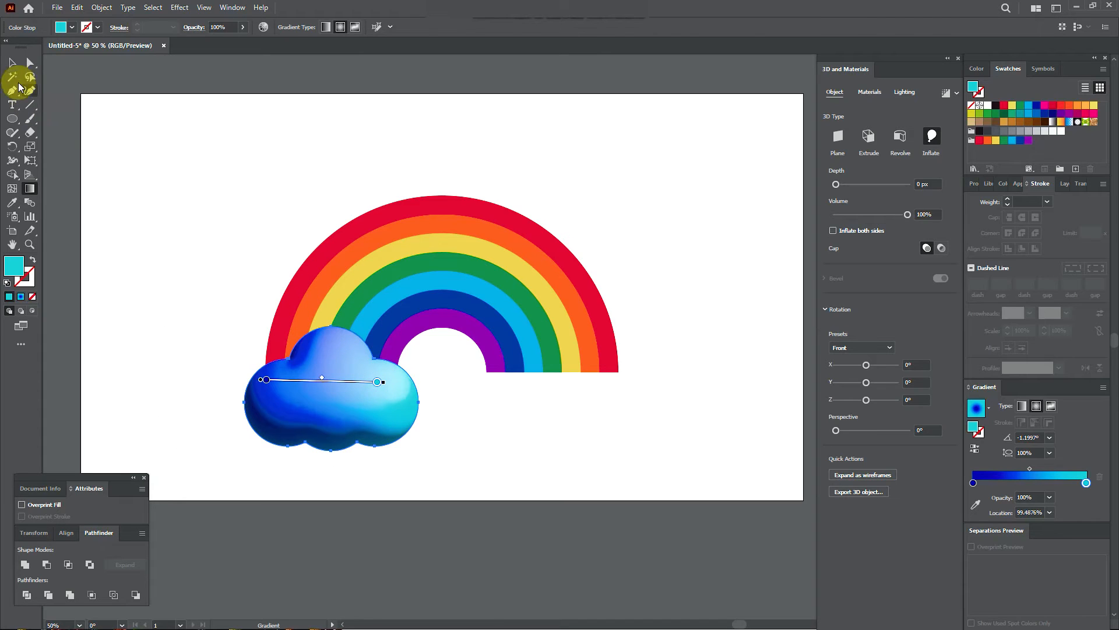
left_click(372, 386)
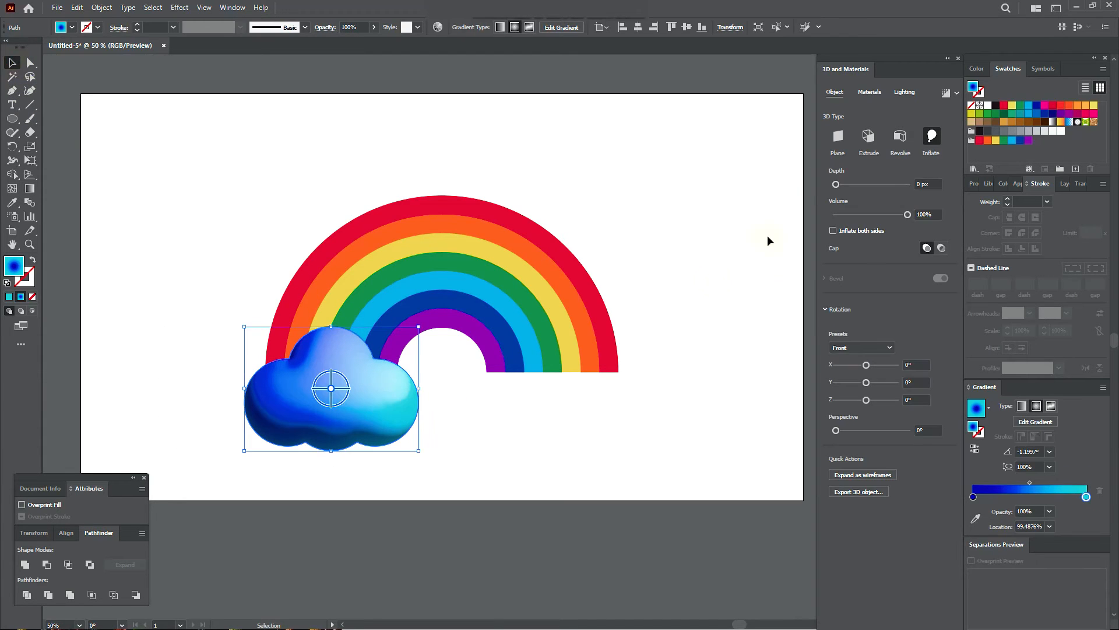
left_click(956, 94)
left_click(940, 114)
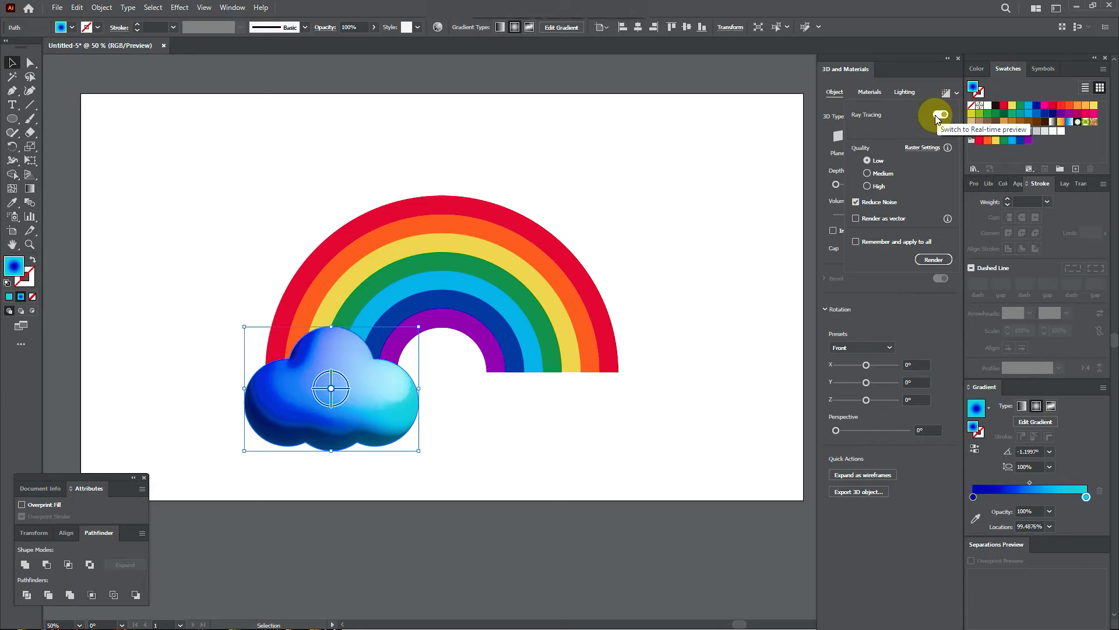
left_click(933, 260)
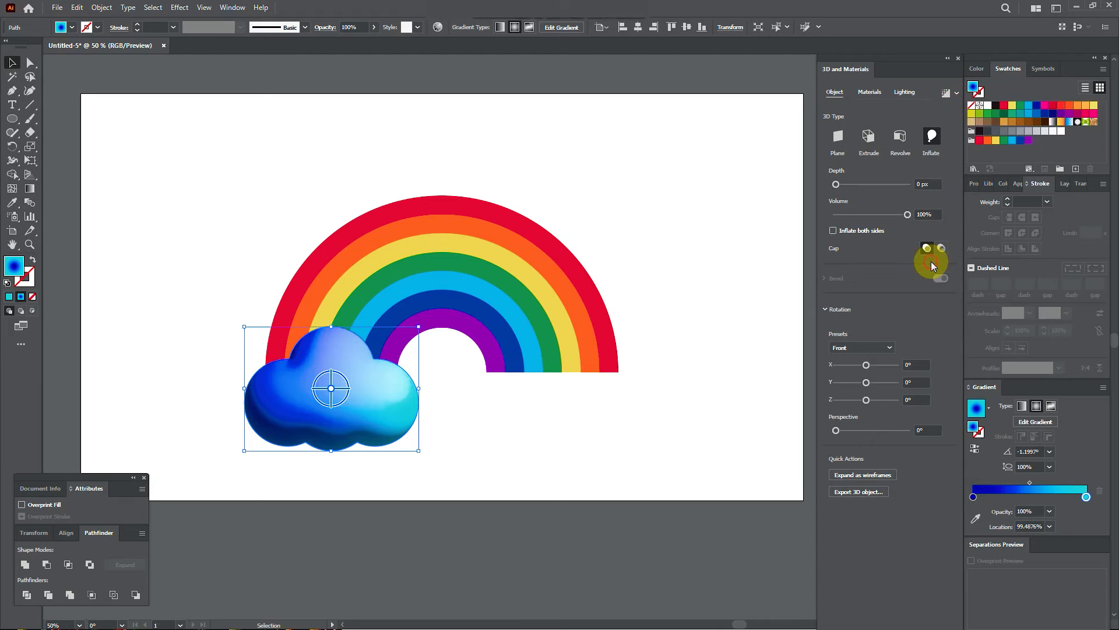
Shift the cloud slightly to the left over the left foot of the rainbow and deselect it.
left_click(423, 461)
left_click(387, 415)
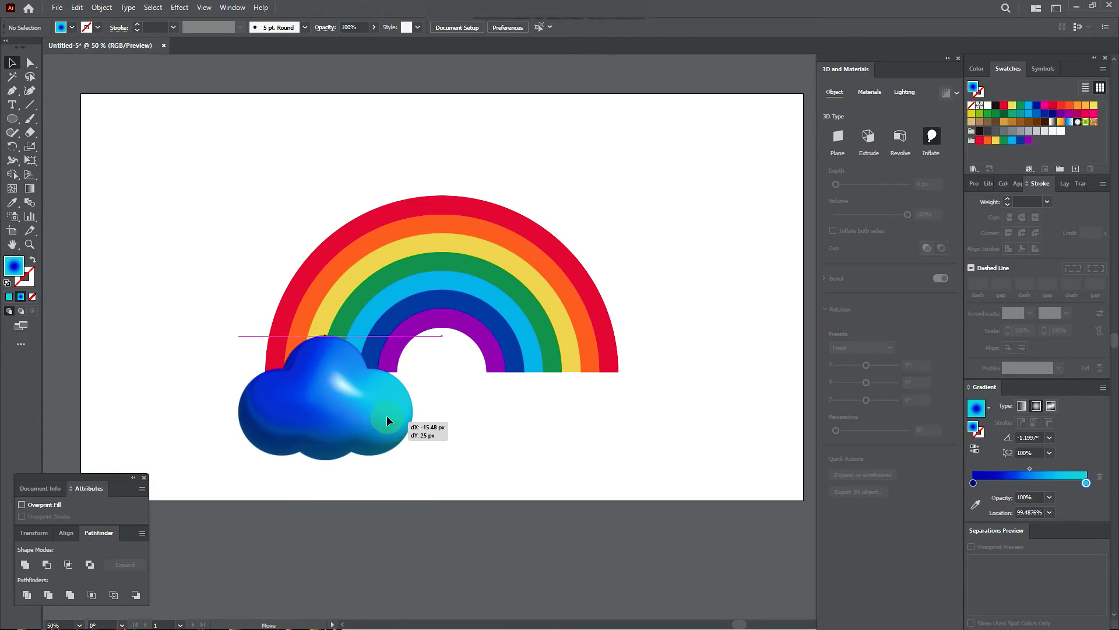
left_click(520, 429)
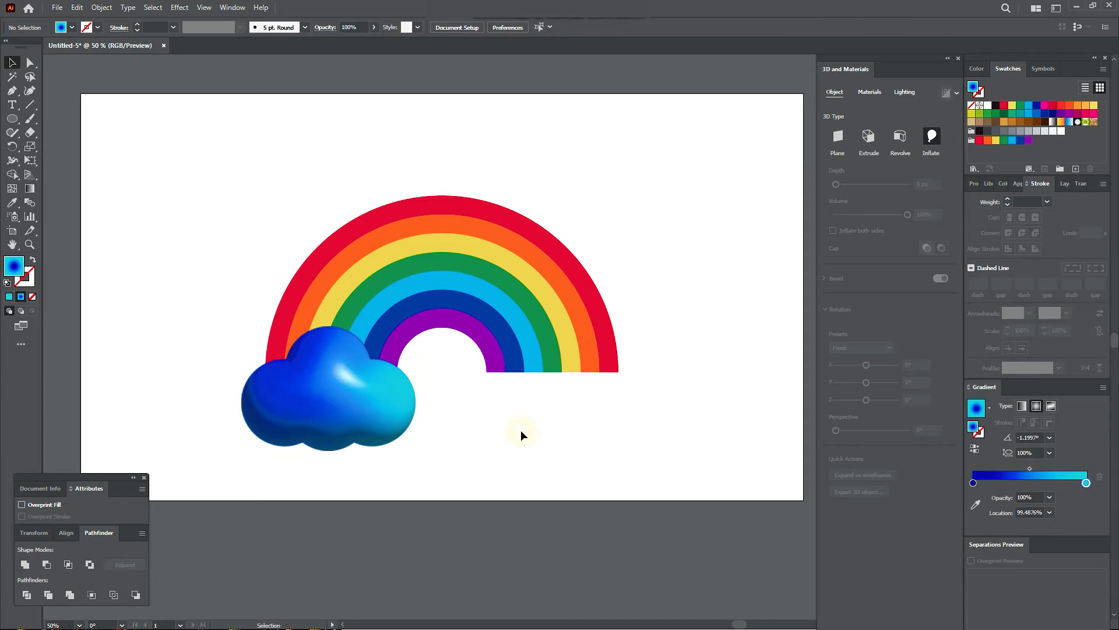
Ungroup the rainbow into its separate colored half rings and deselect them.
left_click(541, 371)
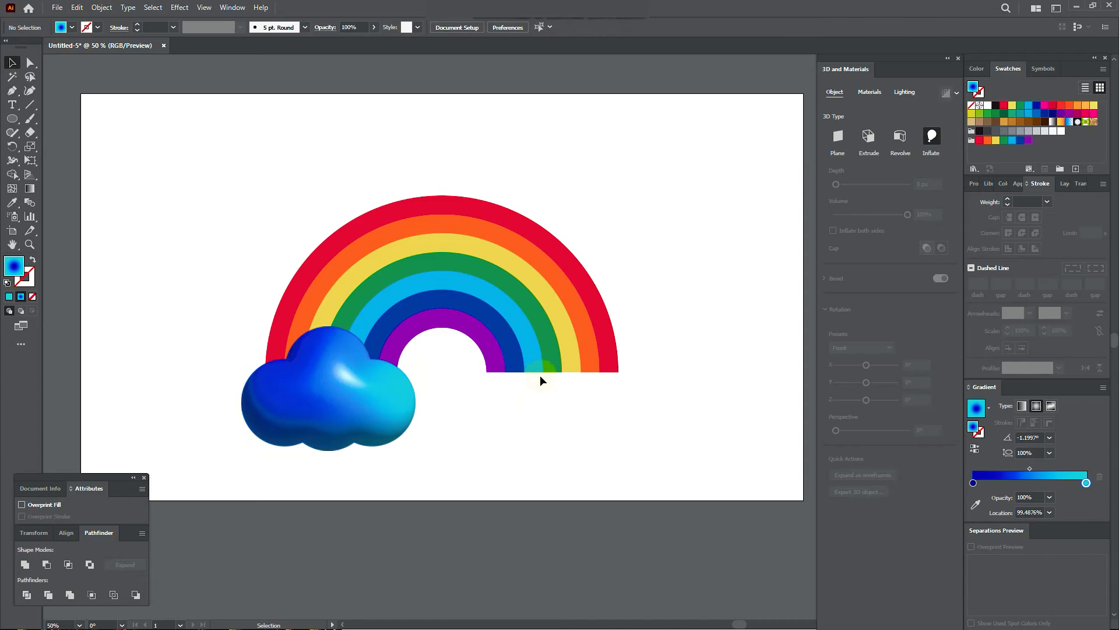
left_click(563, 254)
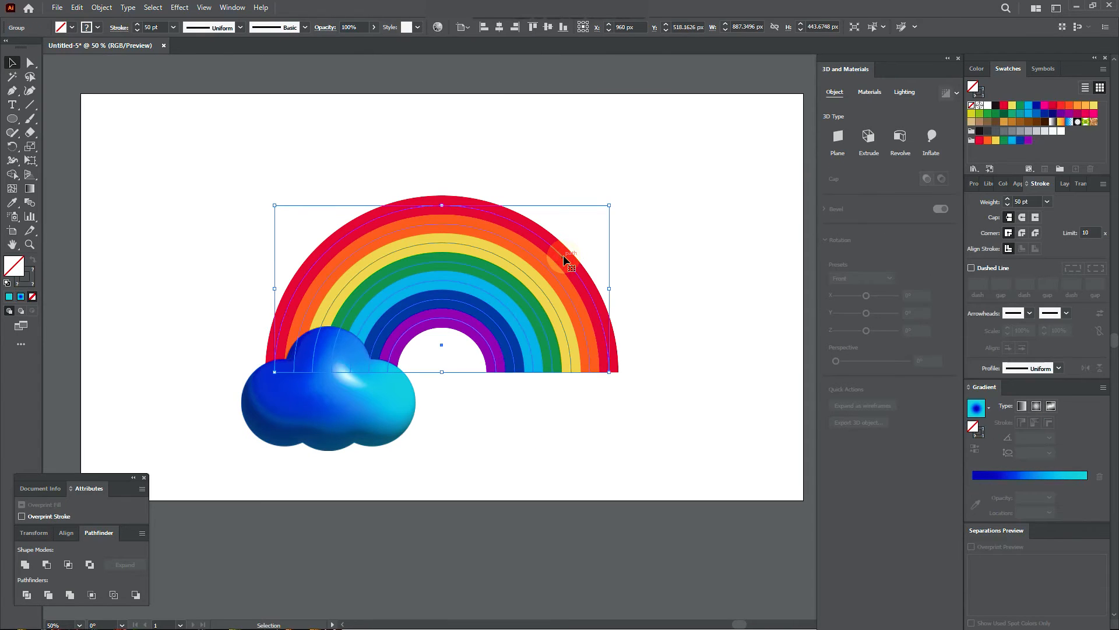
right_click(563, 254)
mouse_move(581, 304)
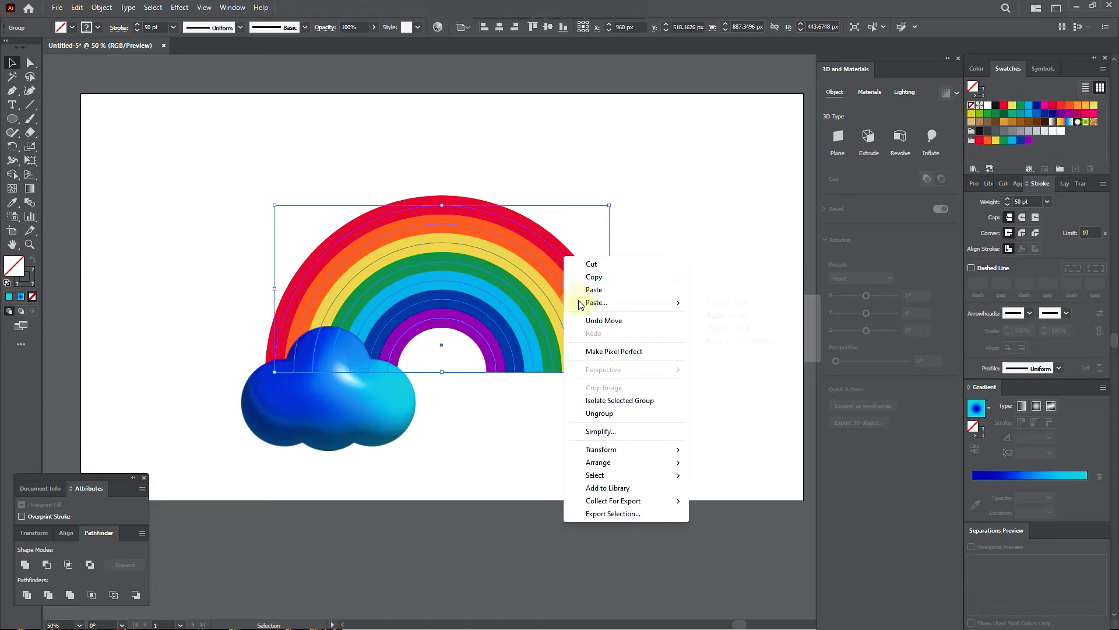
left_click(605, 414)
left_click(604, 415)
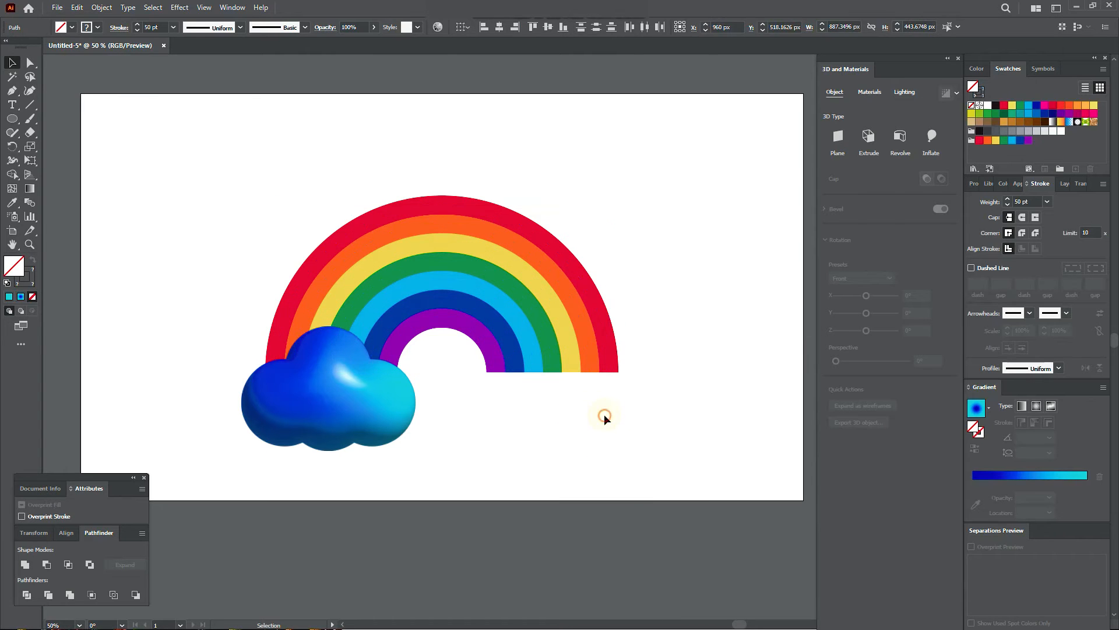
Apply the 3D Inflate effect to the red outer ring with a depth of 0 px and a volume of 80%.
left_click(587, 282)
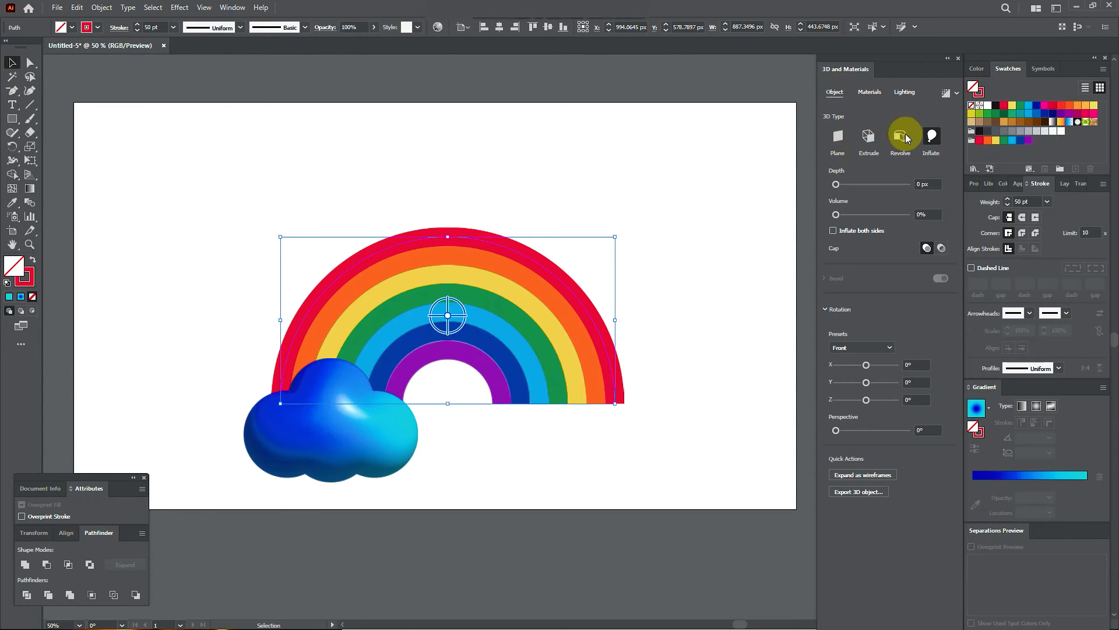
left_click(930, 139)
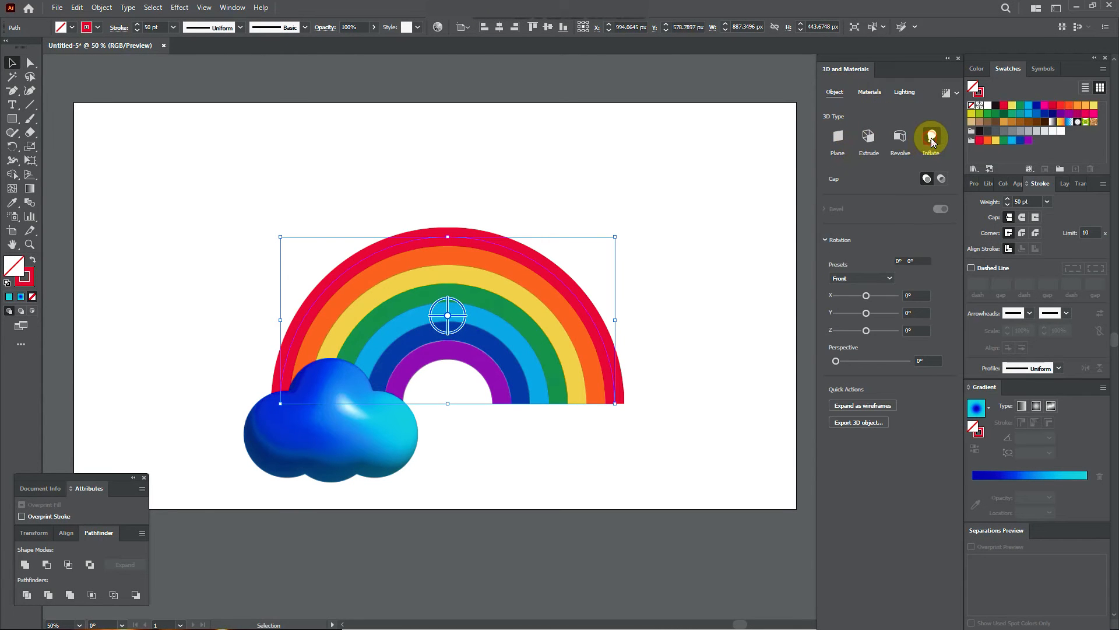
left_click(931, 140)
left_click(931, 138)
left_click(931, 137)
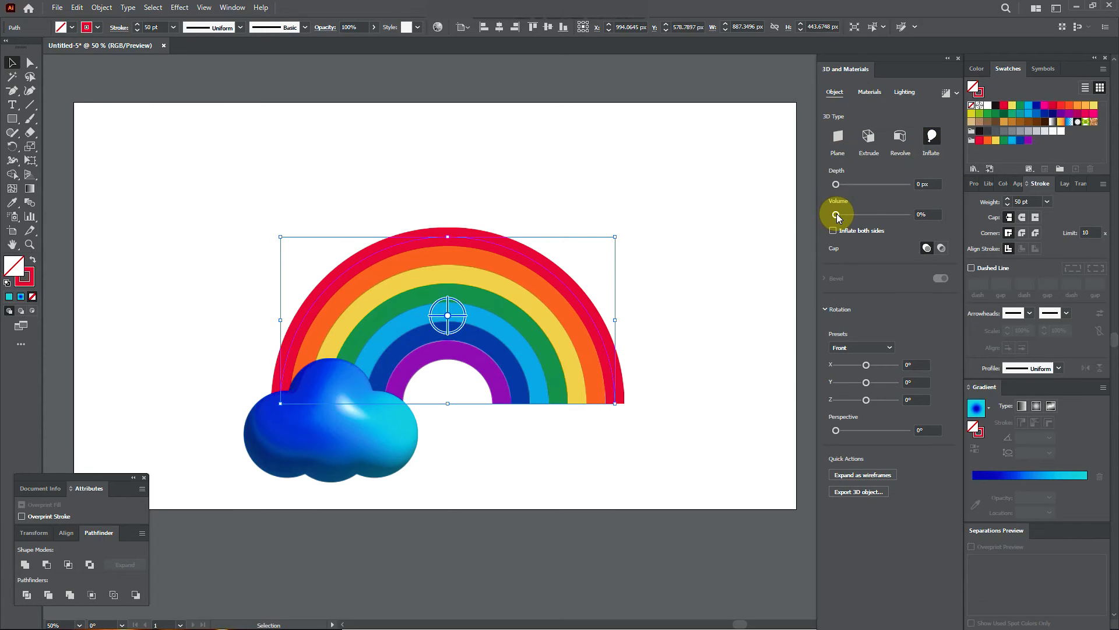
left_click(925, 214)
left_click(890, 215)
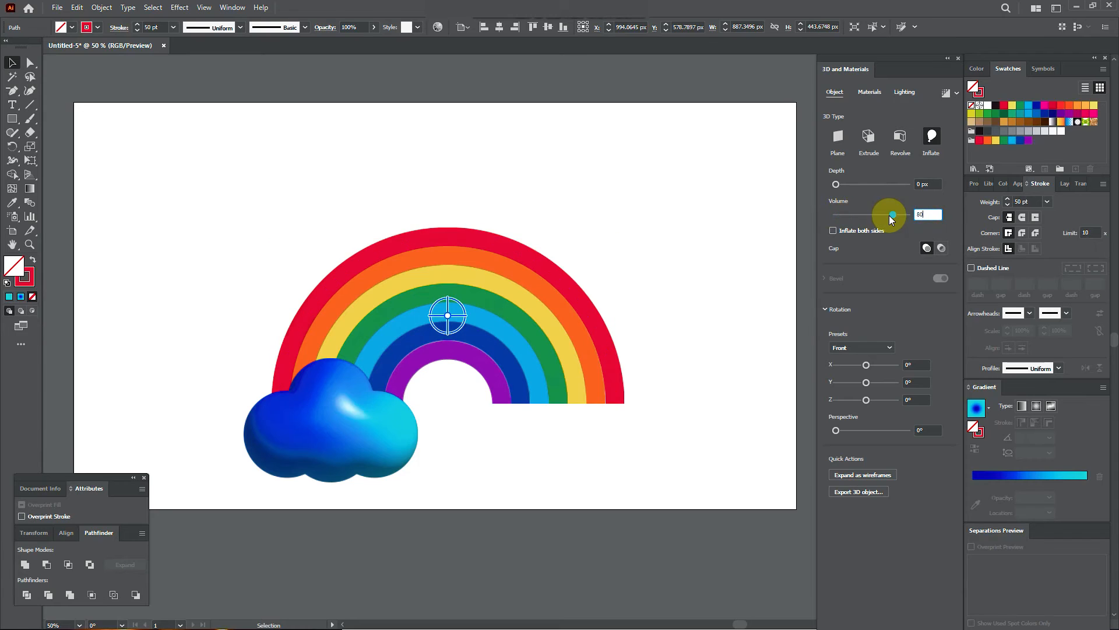
Inflate the orange ring with a depth of 0 px and a volume of 80%.
left_click(576, 330)
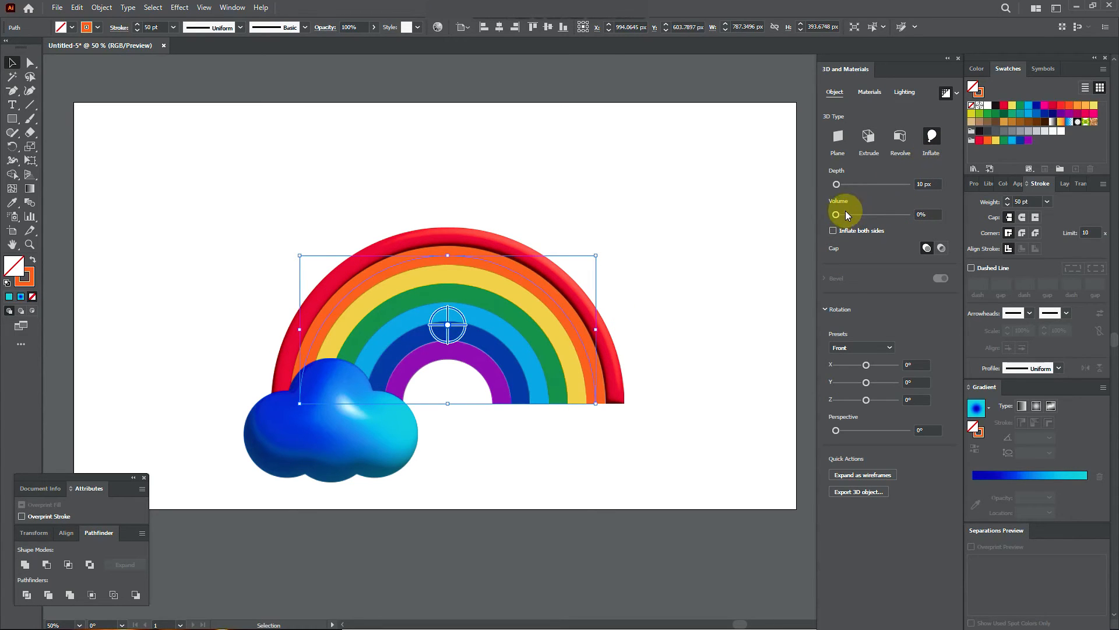
left_click_drag(836, 185, 612, 279)
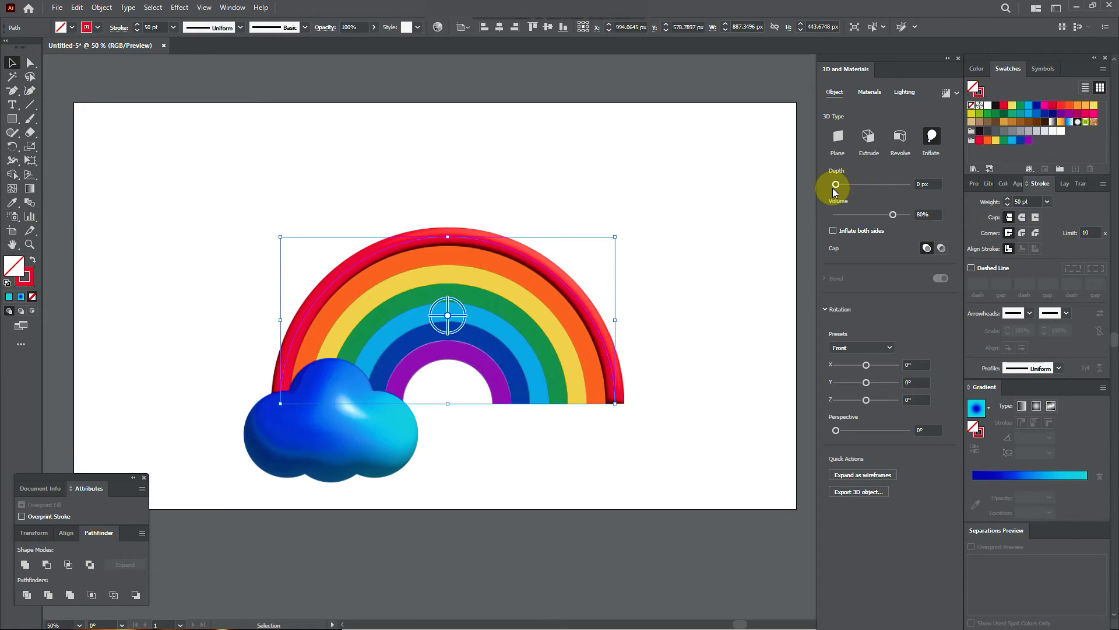
left_click(572, 316)
left_click(913, 214)
type("80")
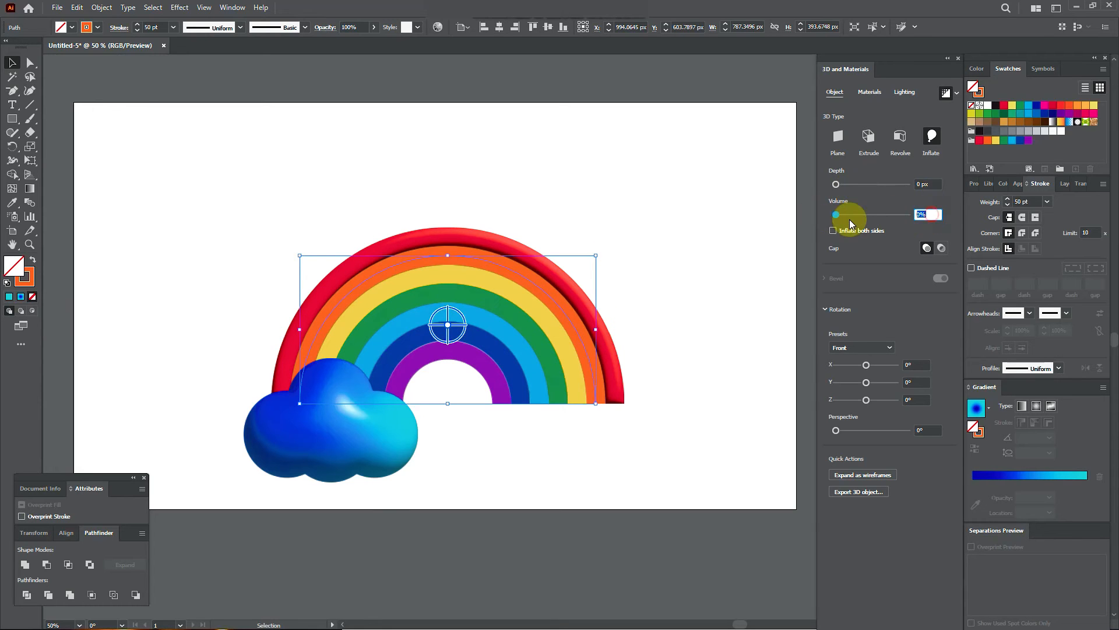
key("Return")
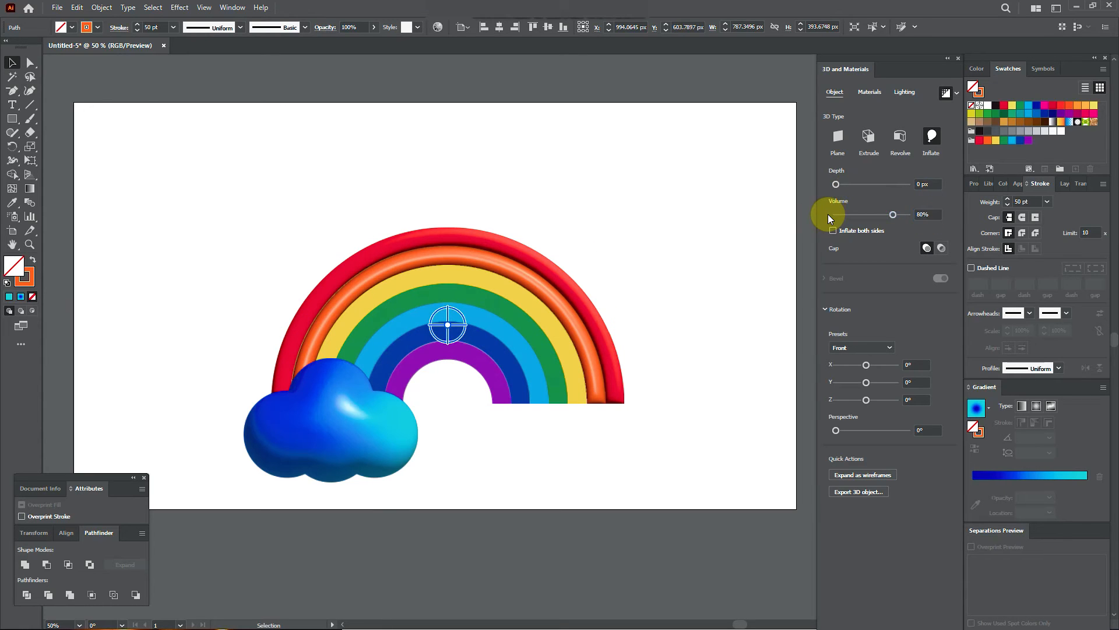
Inflate the yellow and green rings, each with a depth of 0 px and a volume of 80%.
left_click(558, 337)
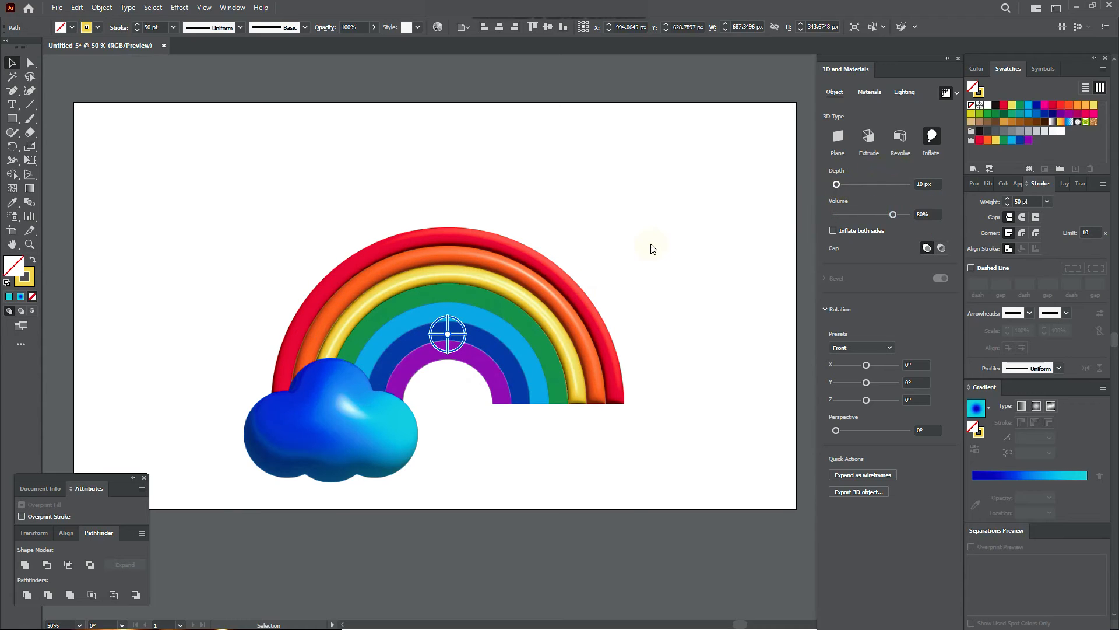
left_click(538, 352)
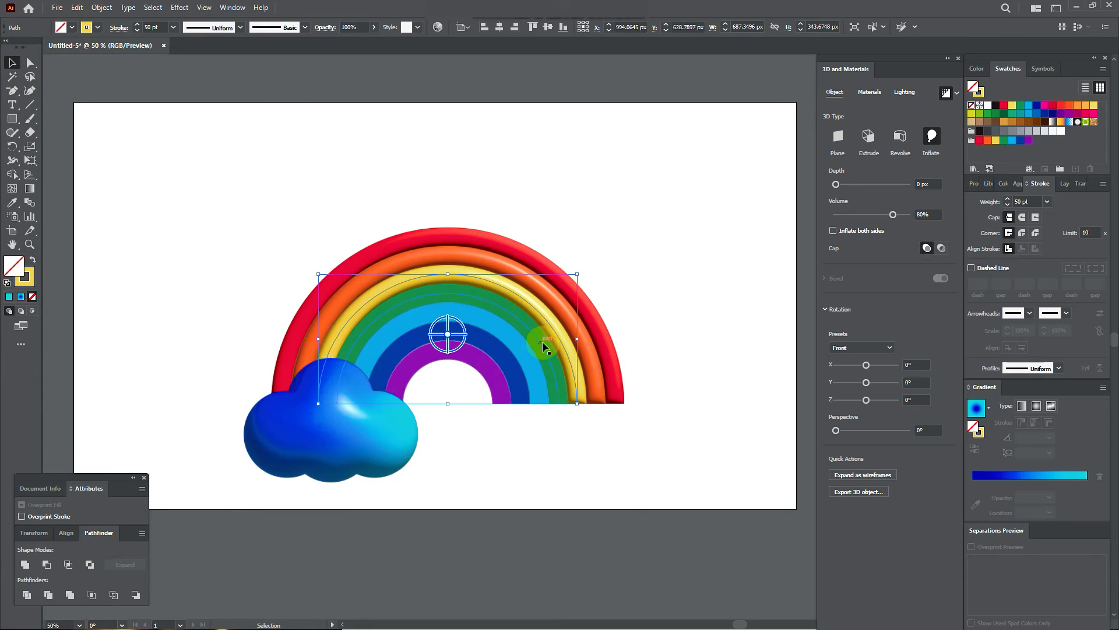
left_click(837, 186)
left_click_drag(839, 186, 836, 185)
type("80")
key("Return")
left_click(611, 341)
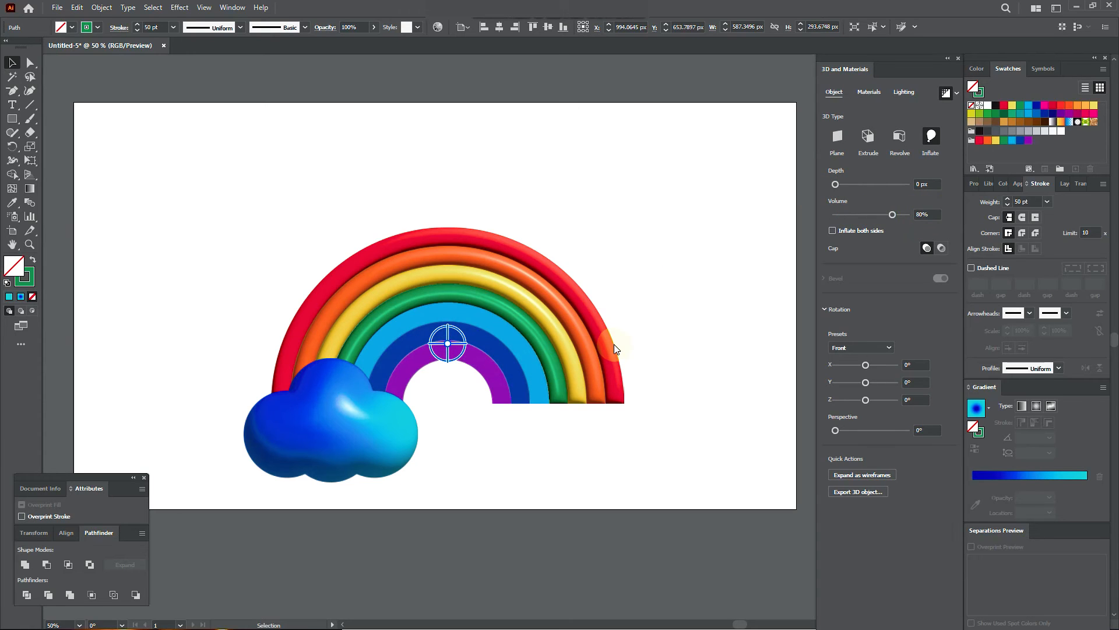
Inflate the light blue ring with a depth of 0 px and a volume of 80%.
left_click(532, 362)
type("48")
key("Return")
key("minus")
left_click_drag(859, 219, 893, 217)
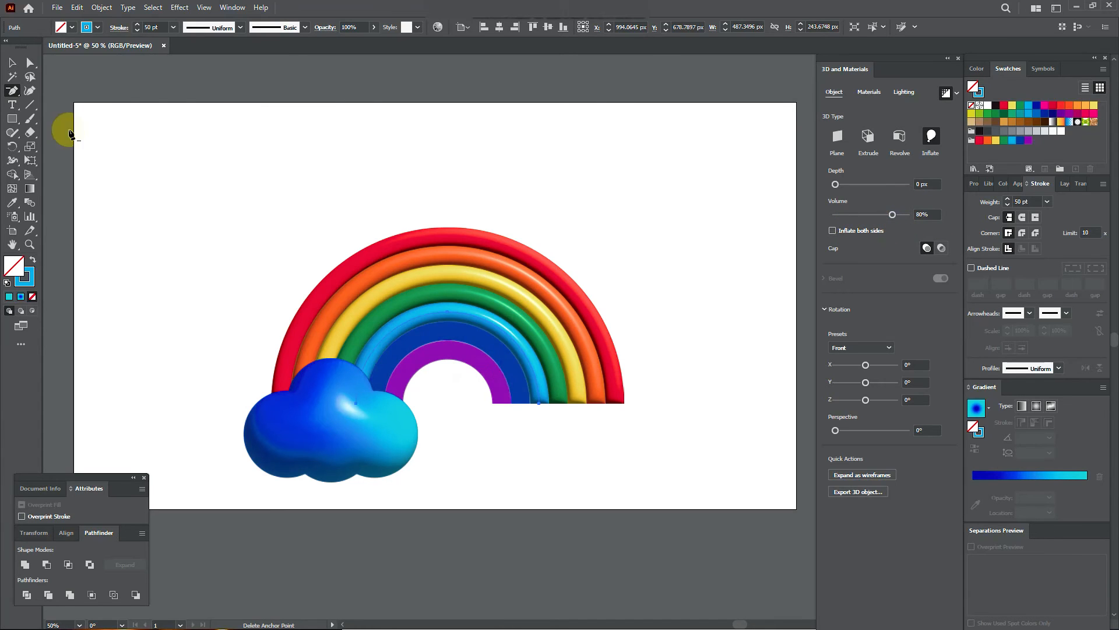
Inflate the dark blue ring with a volume of 80%.
left_click(11, 62)
left_click(509, 361)
left_click_drag(877, 219, 892, 217)
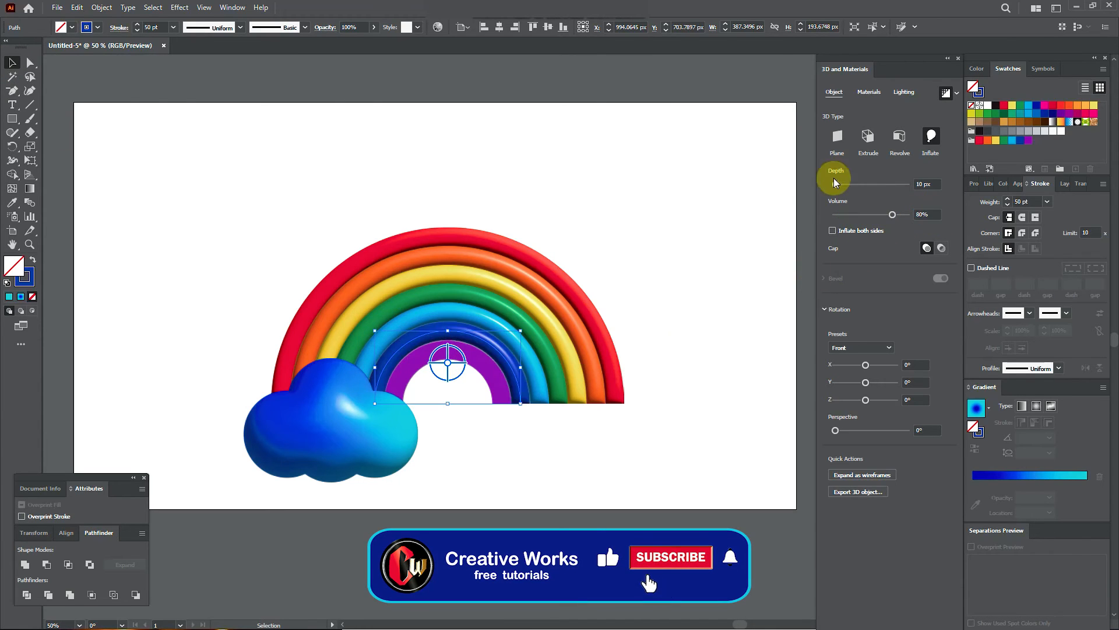
Inflate the purple inner ring with a depth of 0 px and a volume of 80%, and return to the Selection tool.
left_click(499, 373)
left_click(837, 185)
left_click_drag(901, 216, 877, 214)
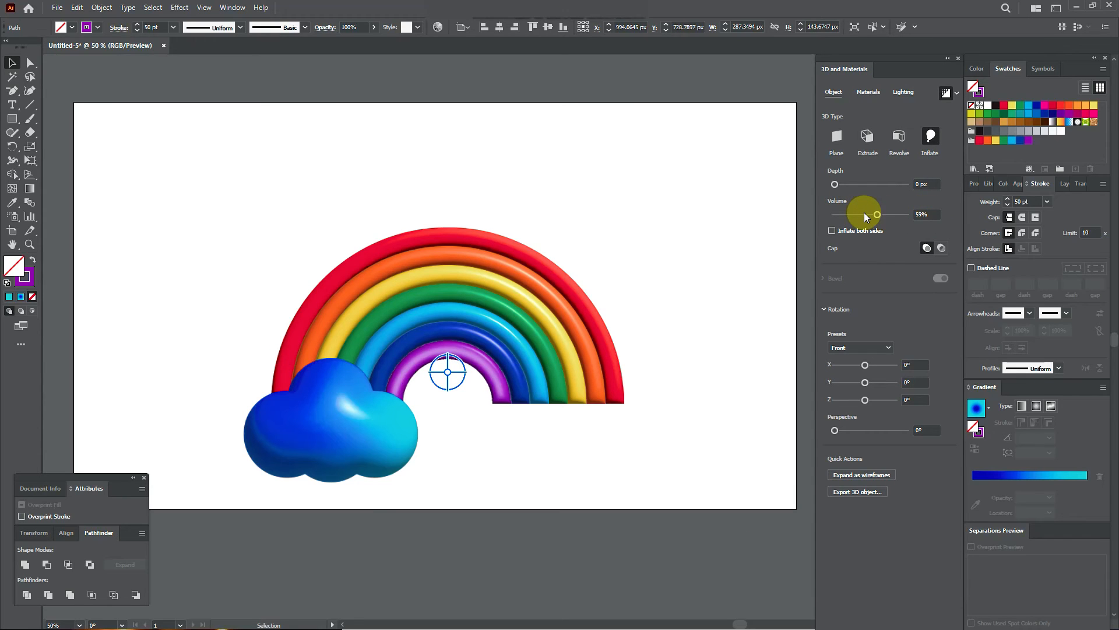
key("minus")
left_click(930, 214)
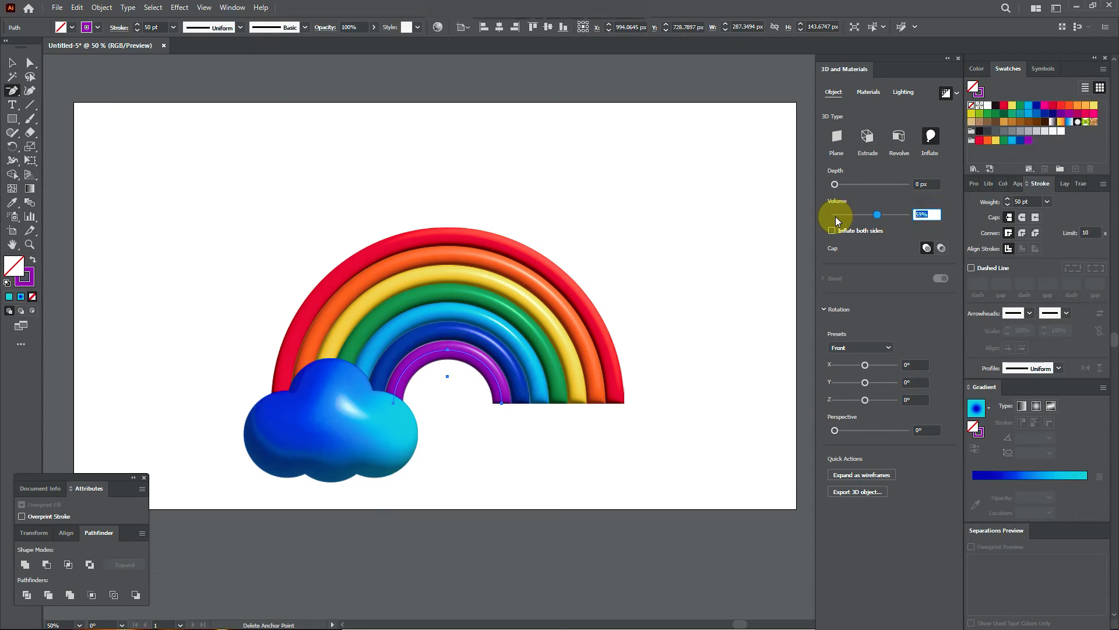
type("80")
key("Return")
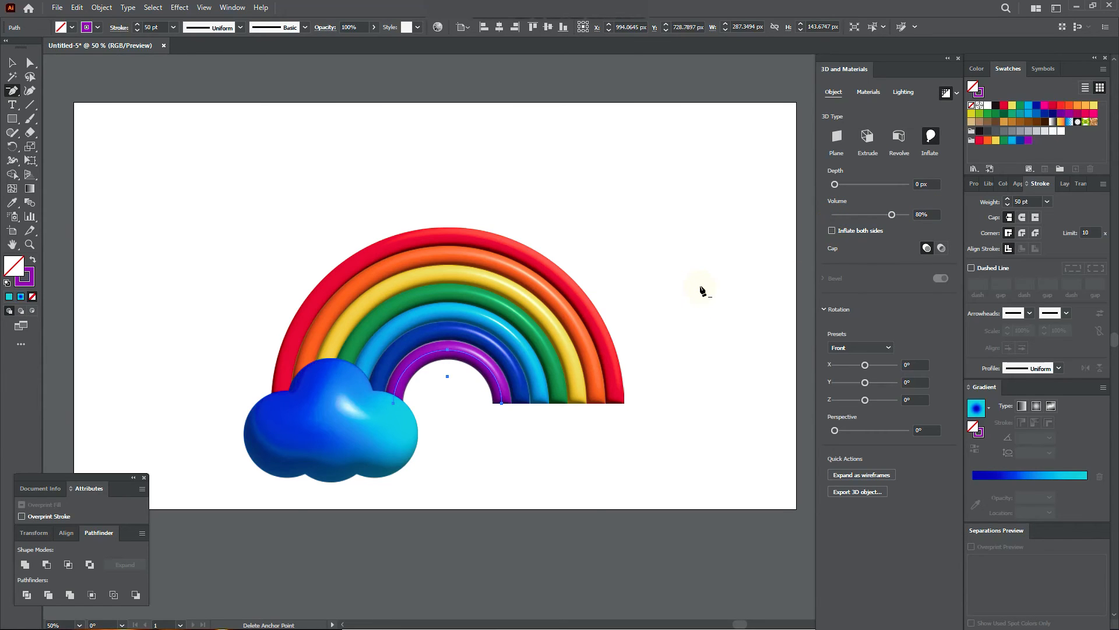
left_click(12, 63)
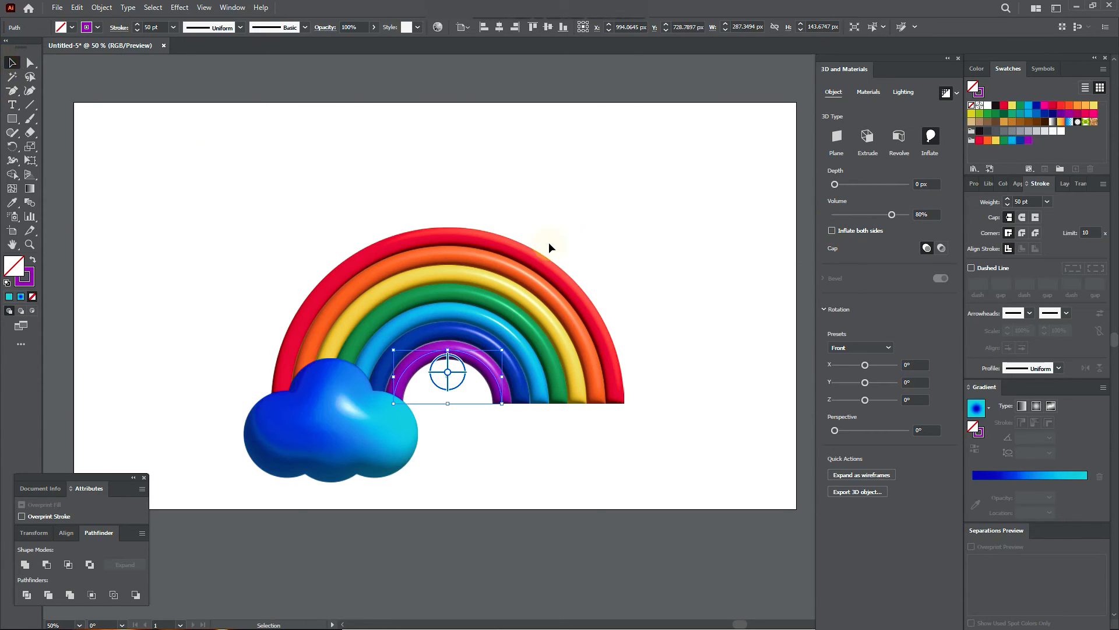
Turn on ray tracing for the red ring, render it at low quality with Reduce Noise, and leave isolation mode.
left_click(586, 279)
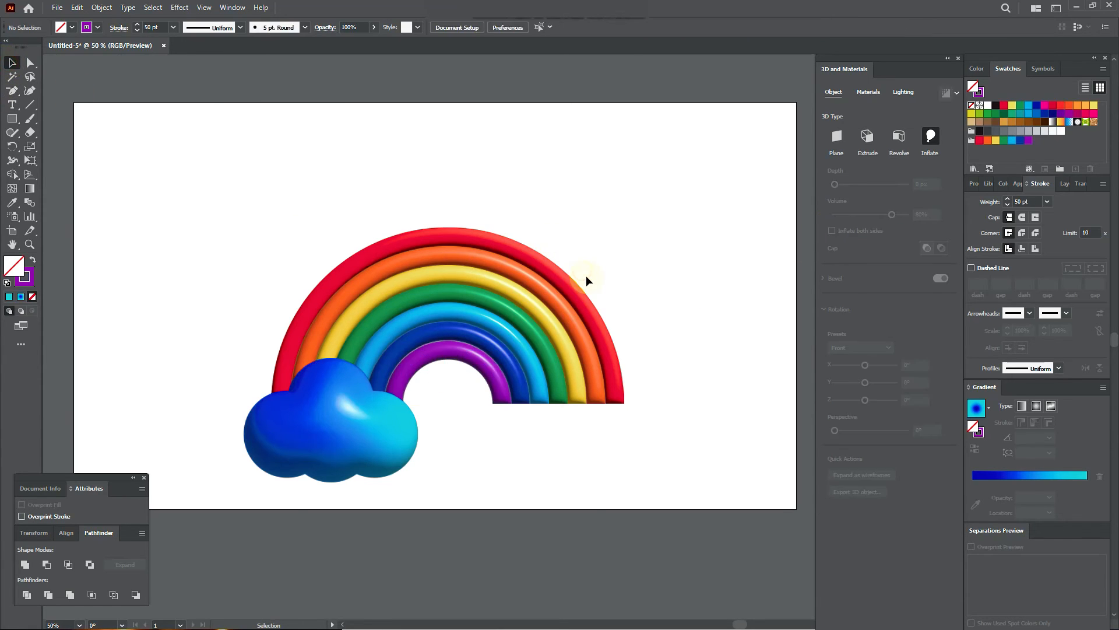
double_click(602, 328)
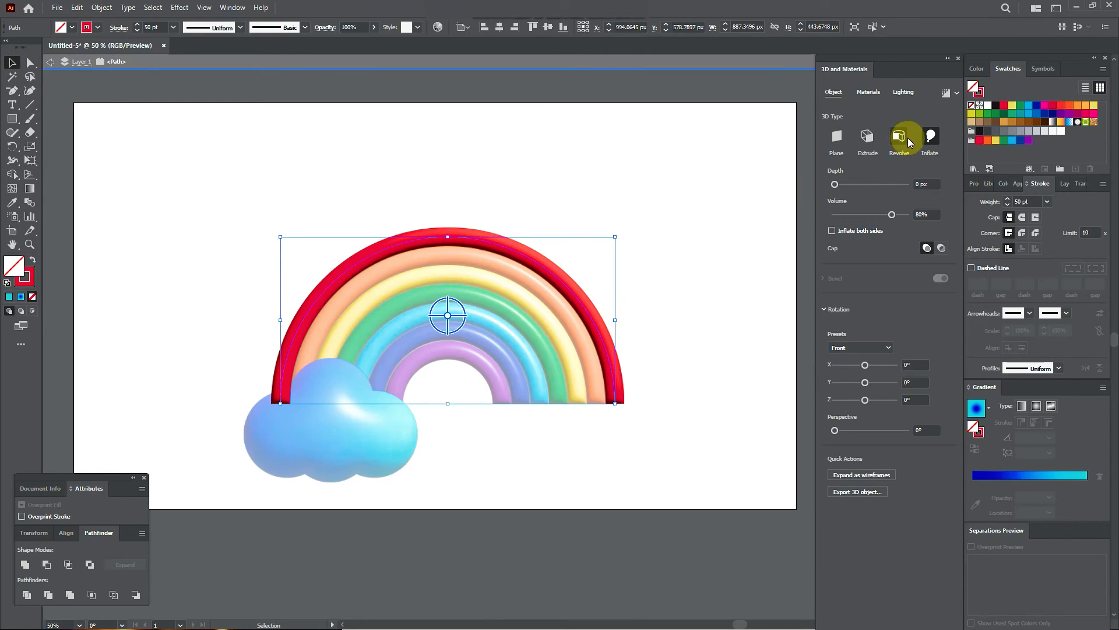
left_click(954, 93)
left_click(938, 115)
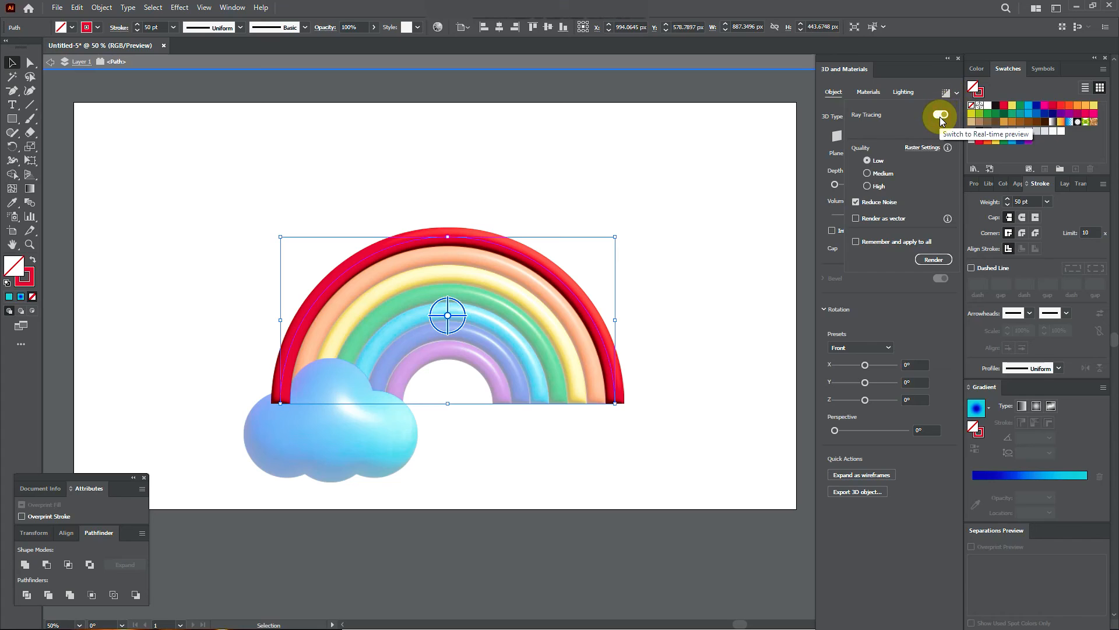
left_click(933, 260)
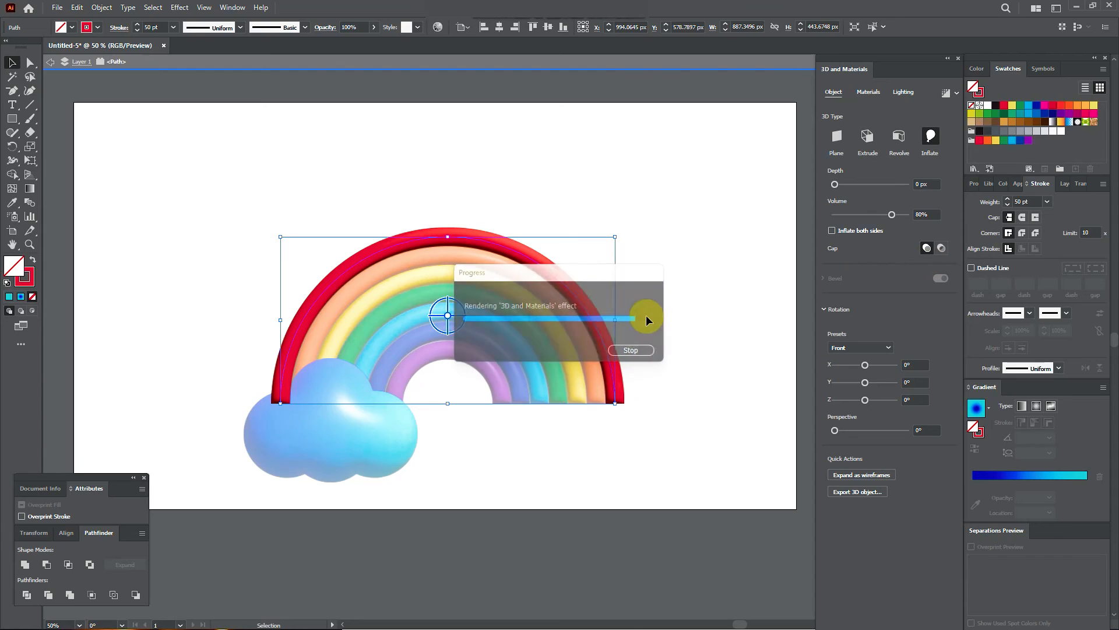
left_click(646, 316)
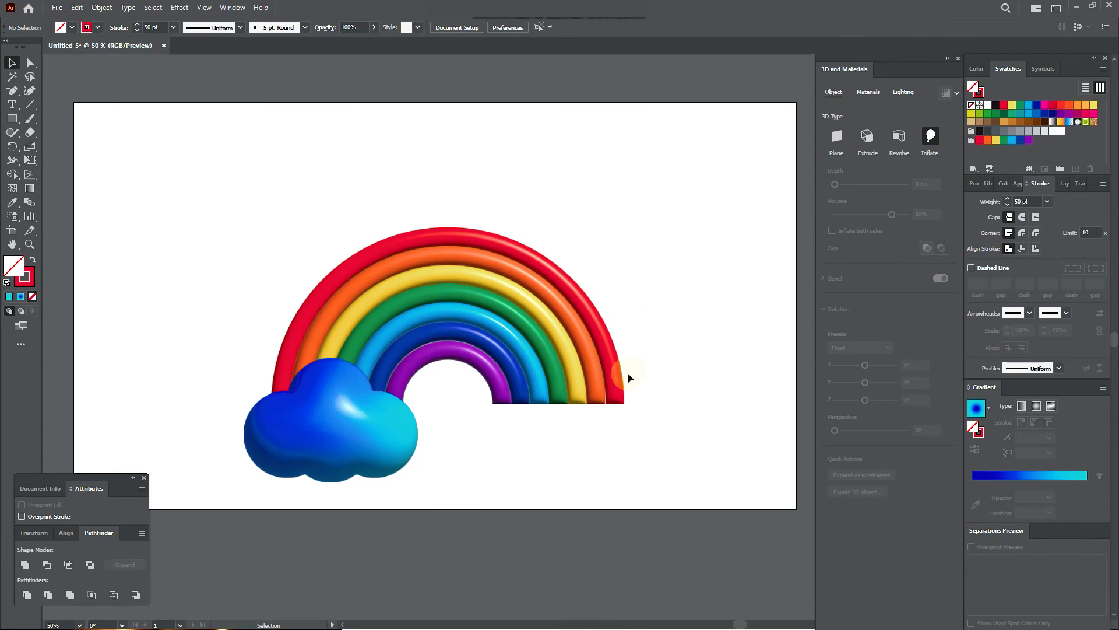
Duplicate the cloud over the rainbow's right foot, onto its top, and into the artboard's upper left and upper right areas.
left_click(368, 438)
left_click_drag(367, 439, 704, 322)
Scale a cloud copy down to about 271 × 193 px on the rainbow's right edge and duplicate it onto the left edge.
left_click_drag(749, 365, 677, 315)
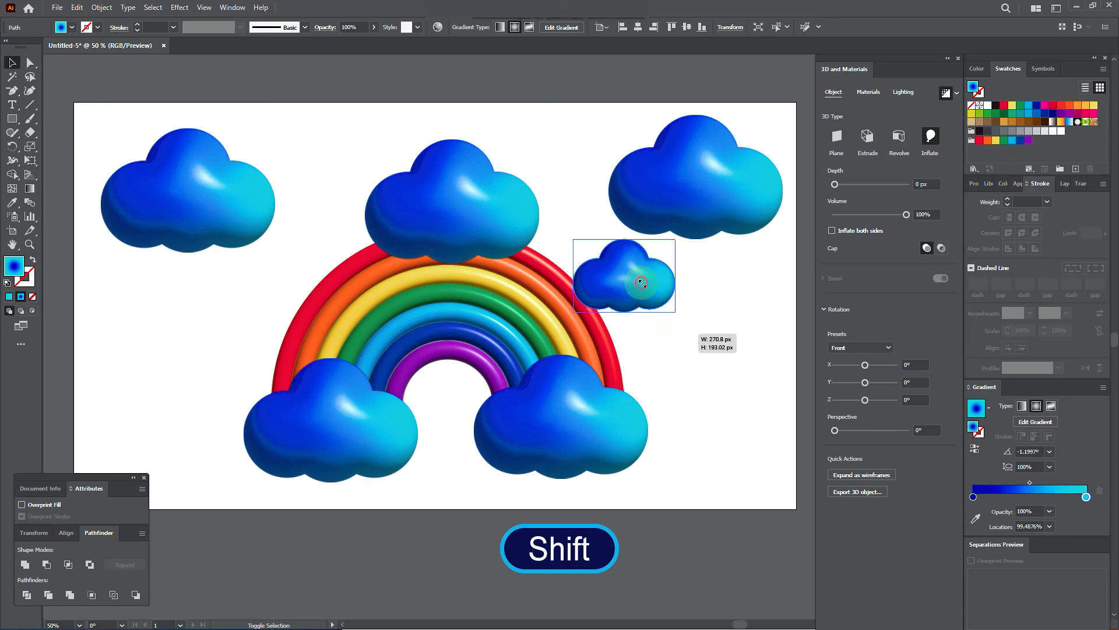
left_click_drag(641, 282, 640, 304)
left_click_drag(641, 311, 290, 316)
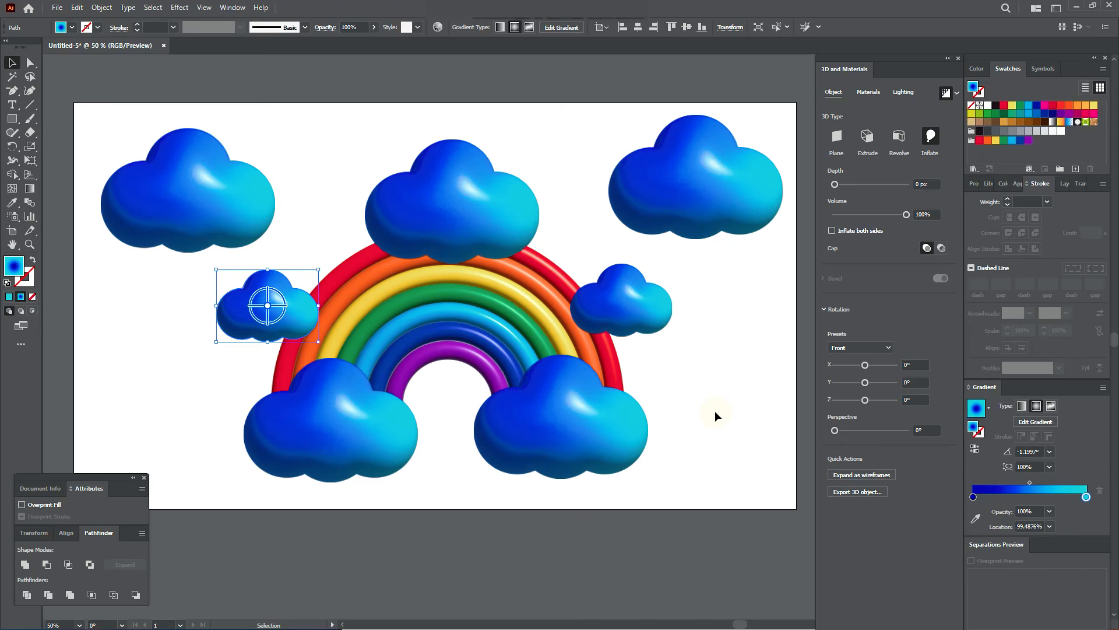
Send the two small clouds to the back, behind the rainbow.
left_click(401, 355, "shift")
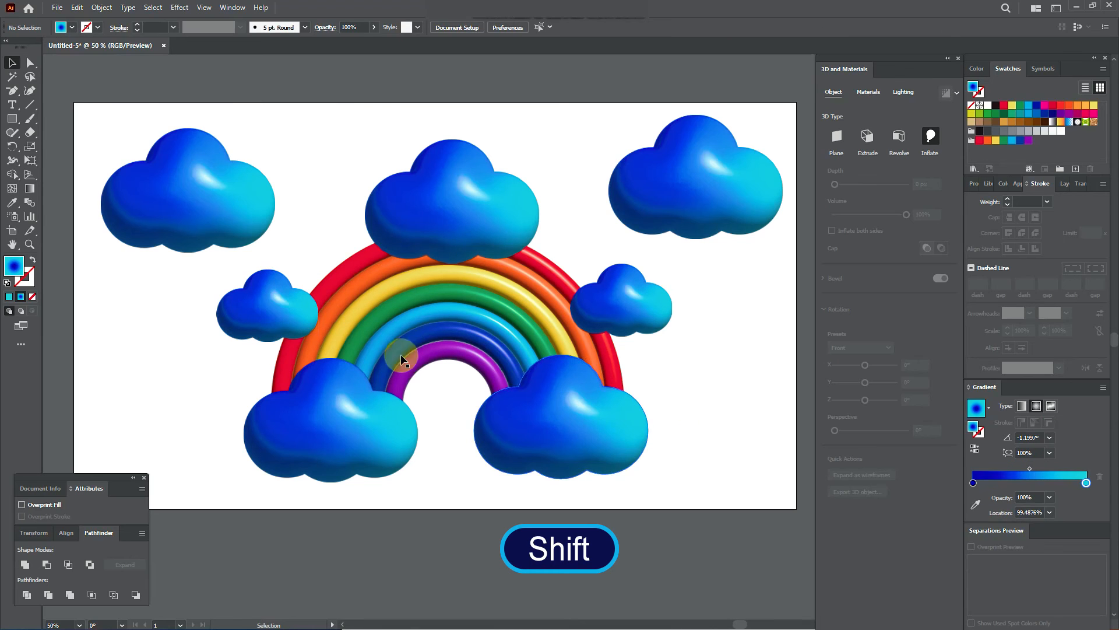
left_click(258, 306, "shift")
left_click(636, 300, "shift")
right_click(635, 302)
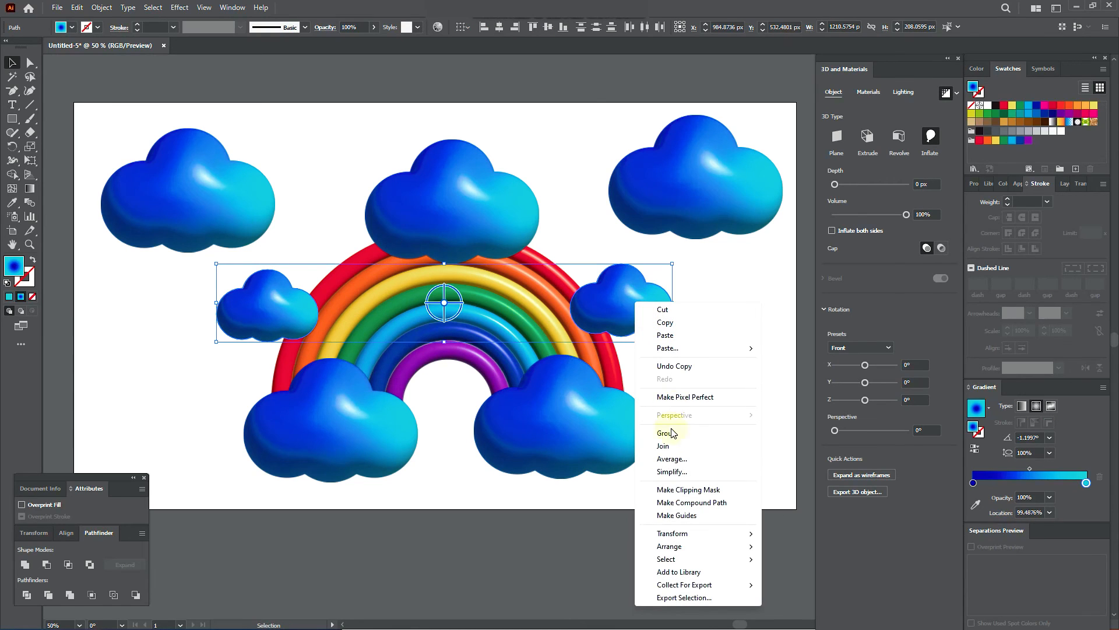
mouse_move(679, 546)
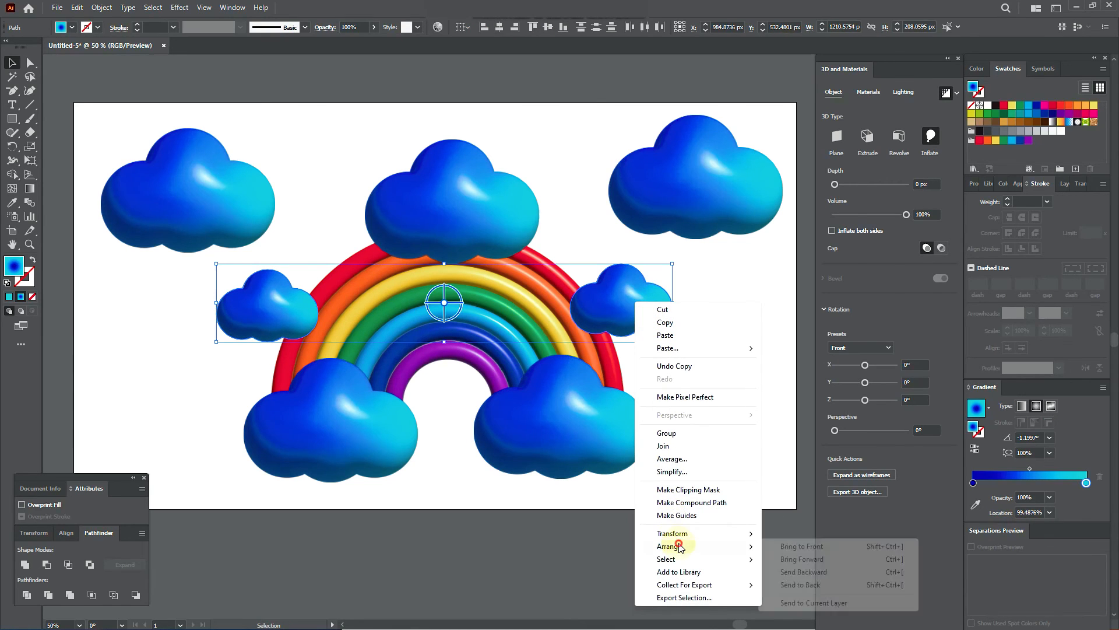
left_click(806, 585)
left_click(751, 404)
Adjust the positions of the two small clouds so they peek out from behind the rainbow's sides.
left_click_drag(645, 313, 645, 305)
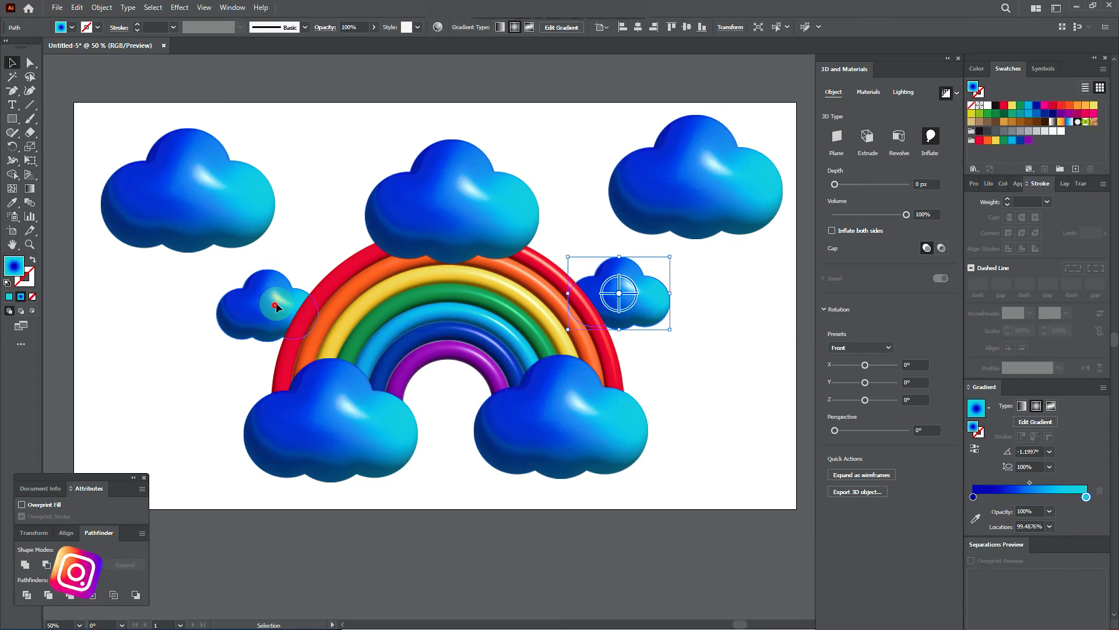
left_click_drag(268, 300, 277, 302)
left_click(744, 385)
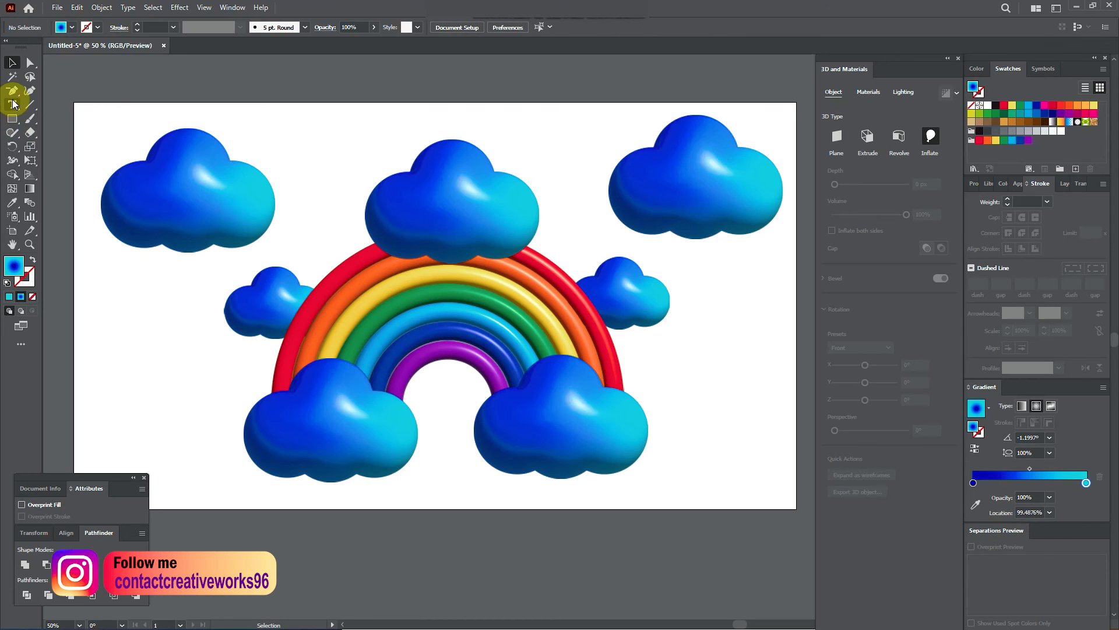
Draw a 1920 × 1080 px rectangle covering the whole artboard and send it to the back, behind the rainbow and clouds.
left_click(11, 118)
left_click_drag(74, 104, 796, 508)
left_click(12, 63)
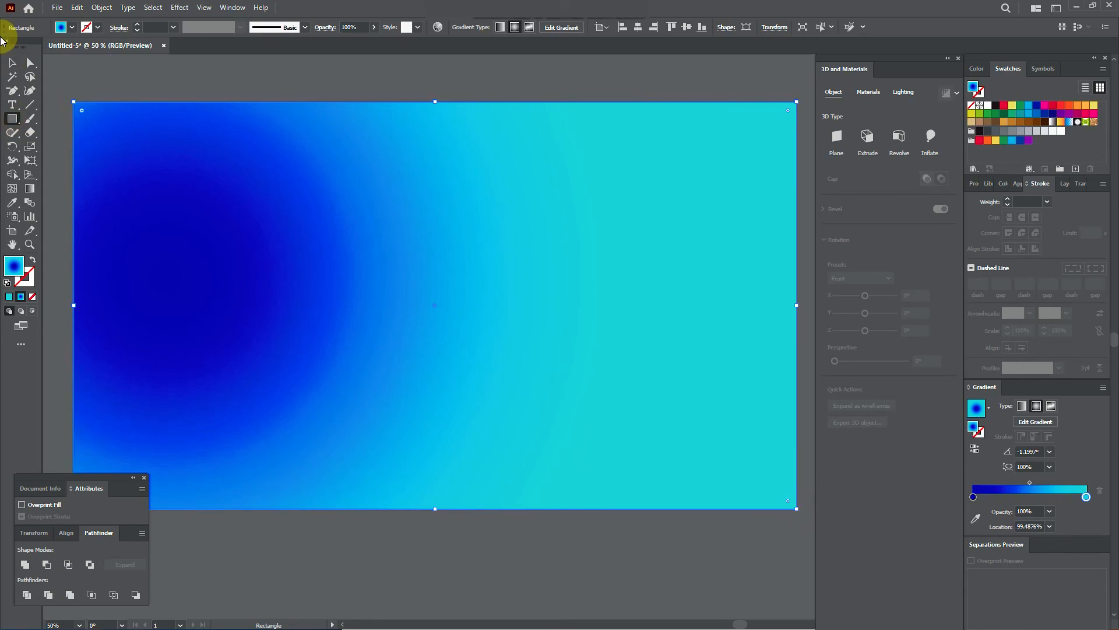
right_click(408, 259)
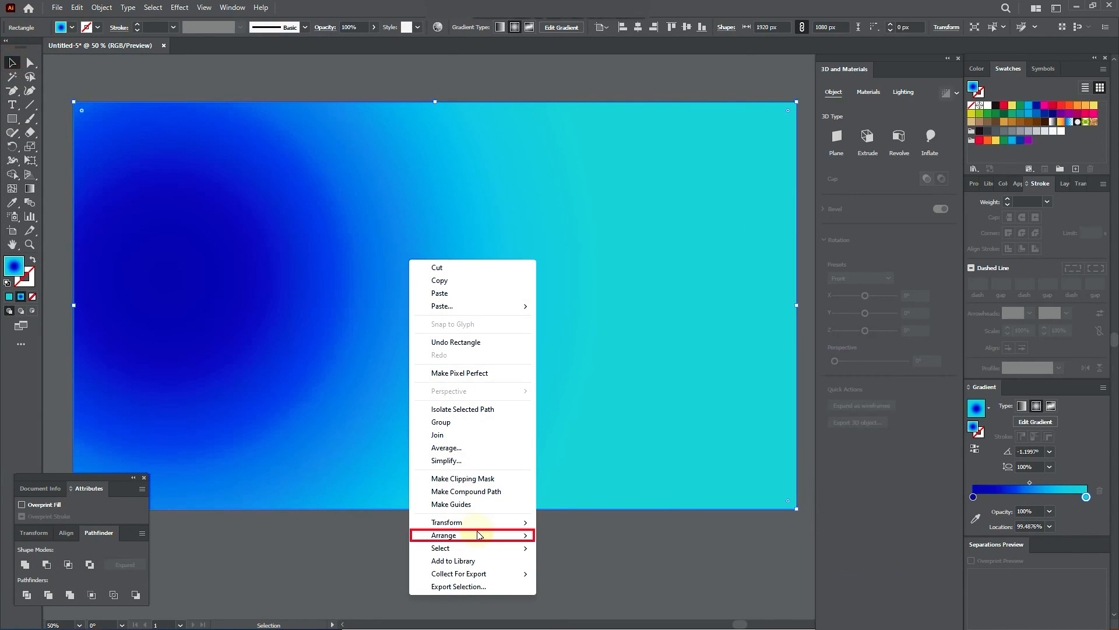
mouse_move(482, 532)
left_click(568, 570)
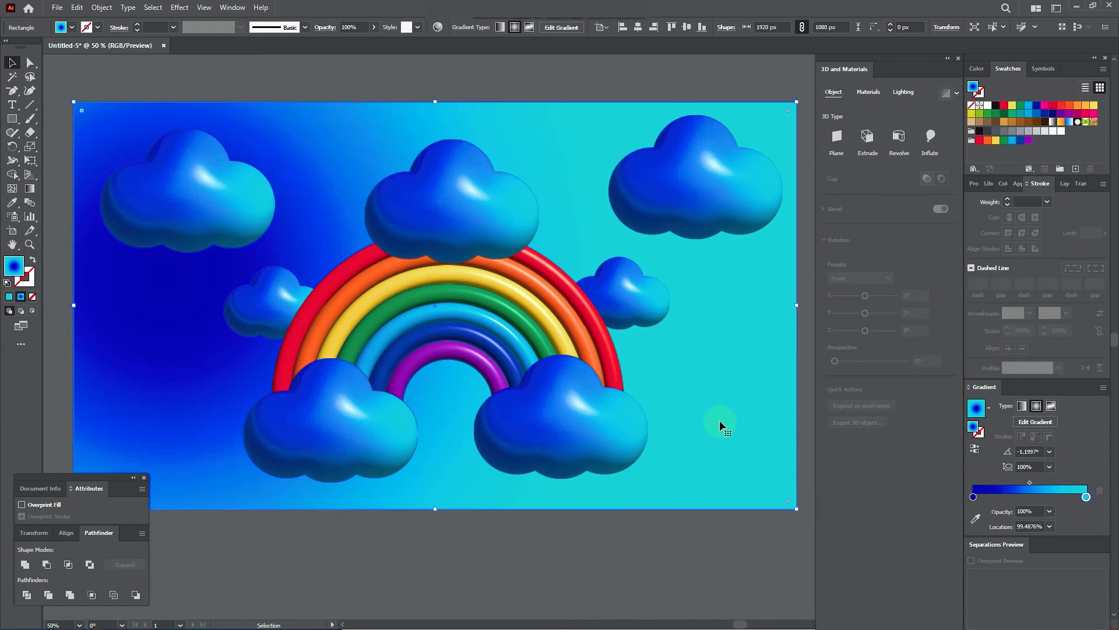
Recolour the background's radial gradient with white (FFFFFF) as its starting stop and blue 00A4FF as its ending stop.
double_click(973, 497)
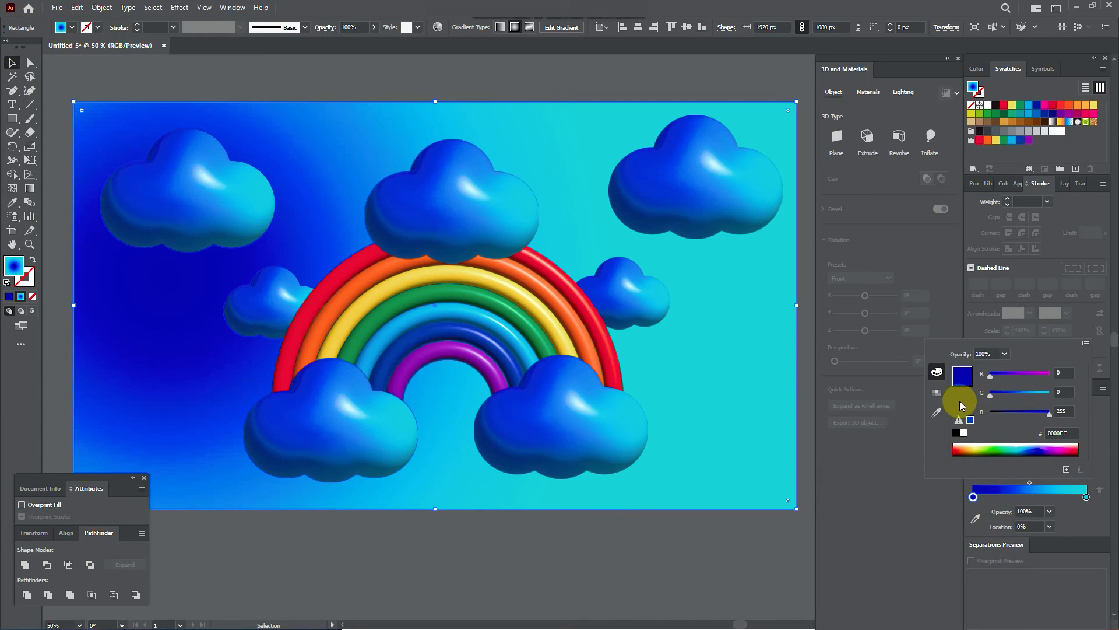
left_click(963, 432)
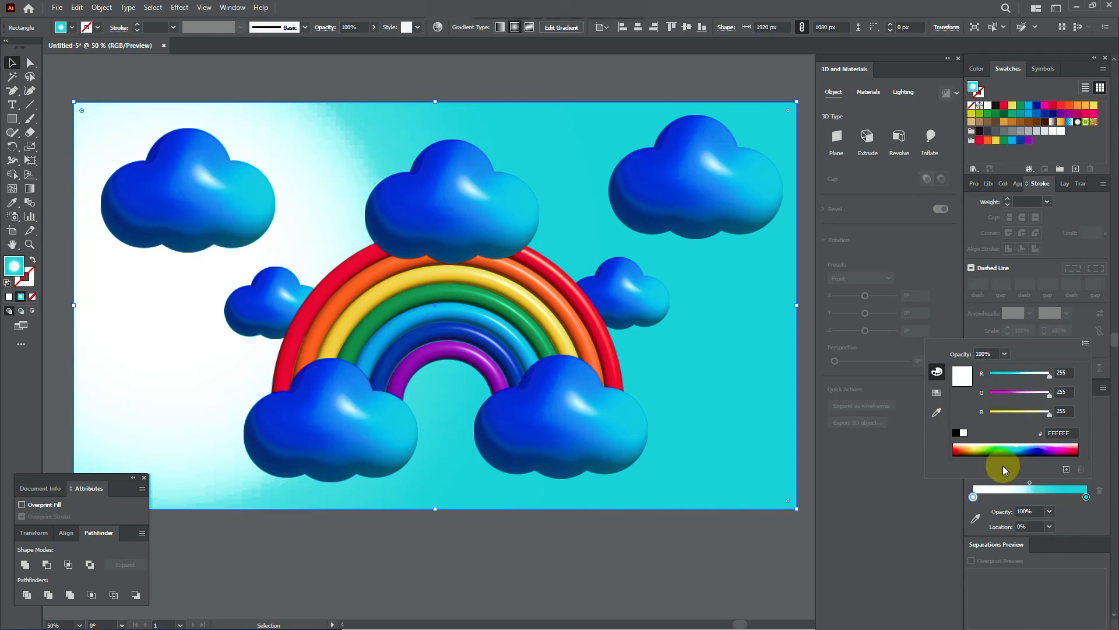
left_click(1088, 523)
double_click(1087, 495)
left_click_drag(1049, 401, 1020, 395)
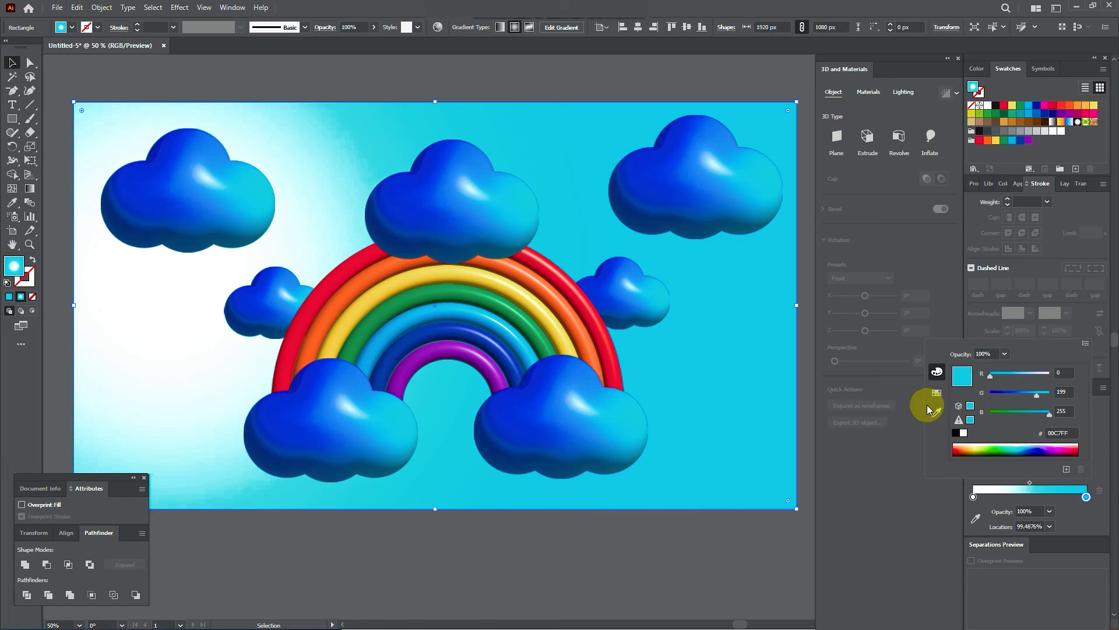
left_click_drag(1026, 393, 1028, 399)
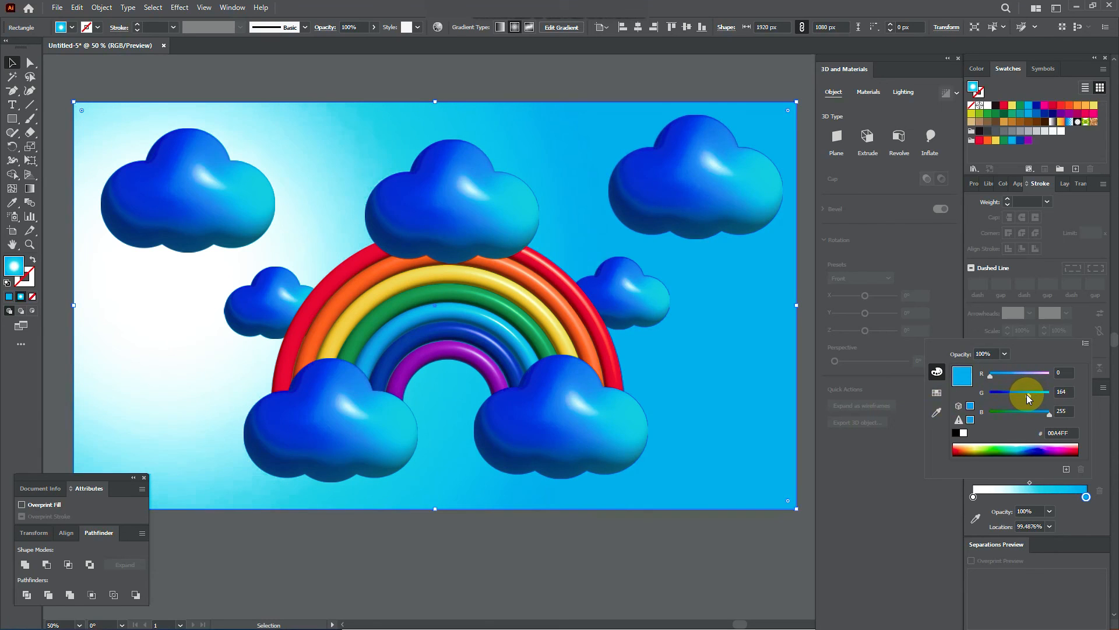
left_click(534, 558)
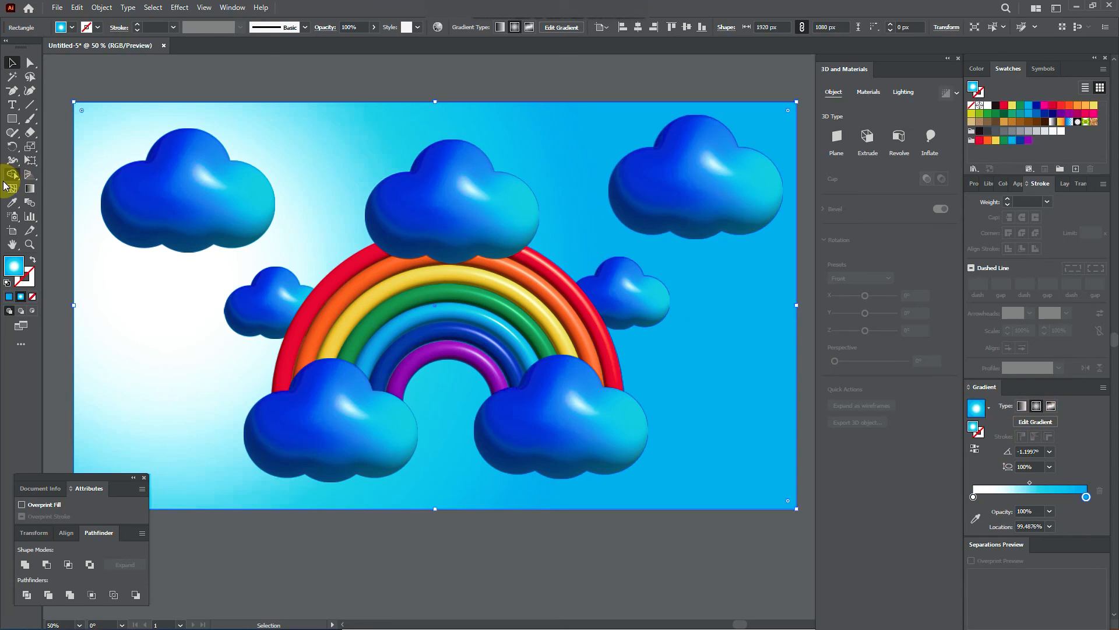
Reposition the background's radial gradient so it spreads from the rainbow's centre to beyond the artboard's right edge, at about 13°.
left_click(30, 190)
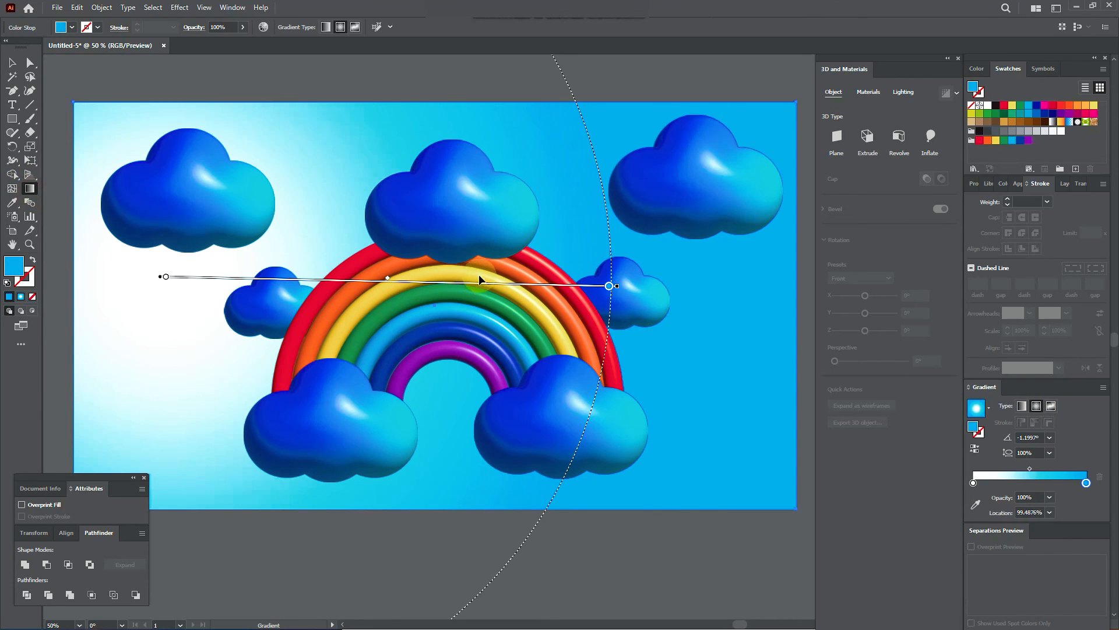
mouse_move(476, 264)
left_mouse_down()
mouse_move(754, 263)
mouse_move(872, 282)
left_mouse_up()
scroll(489, 316, "down", 1, "alt")
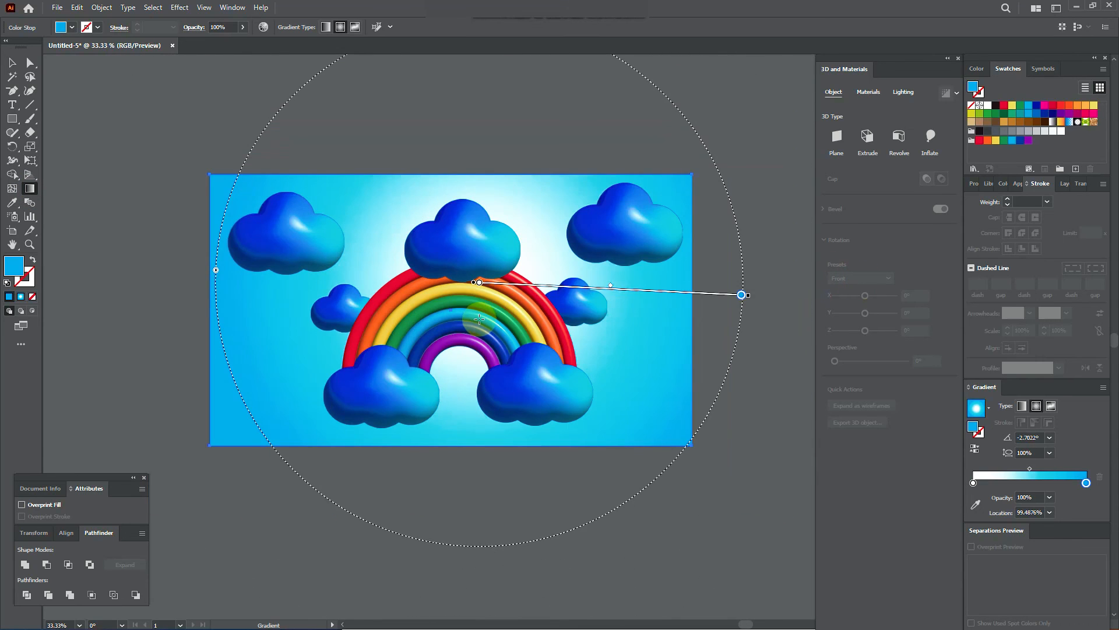
left_click_drag(458, 308, 581, 273)
mouse_move(755, 236)
left_mouse_down()
mouse_move(767, 233)
mouse_move(750, 239)
left_mouse_up()
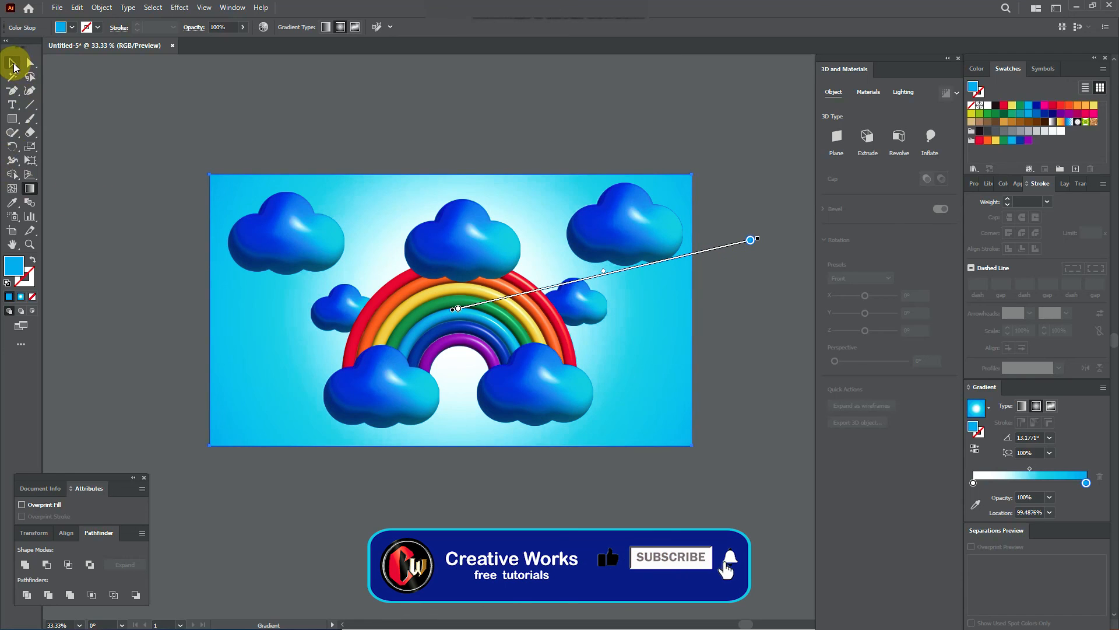
left_click_drag(579, 280, 586, 260)
left_click(13, 63)
Move the artboard's upper-left large cloud slightly up and to the left, level with the upper-right cloud, and deselect it.
left_click_drag(451, 445, 480, 487)
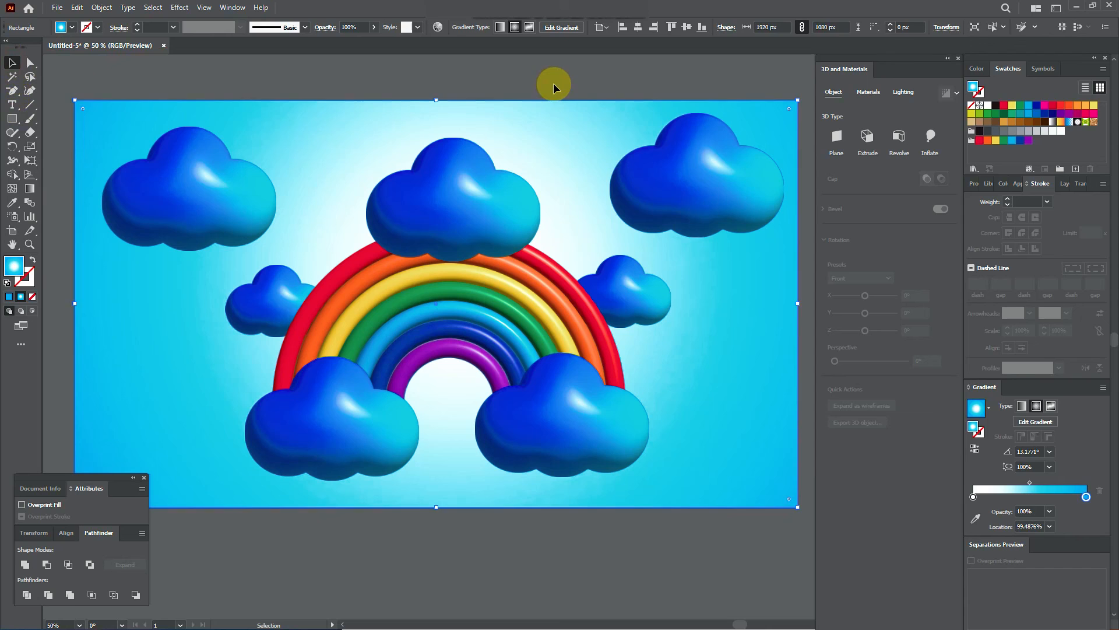
left_click(553, 83)
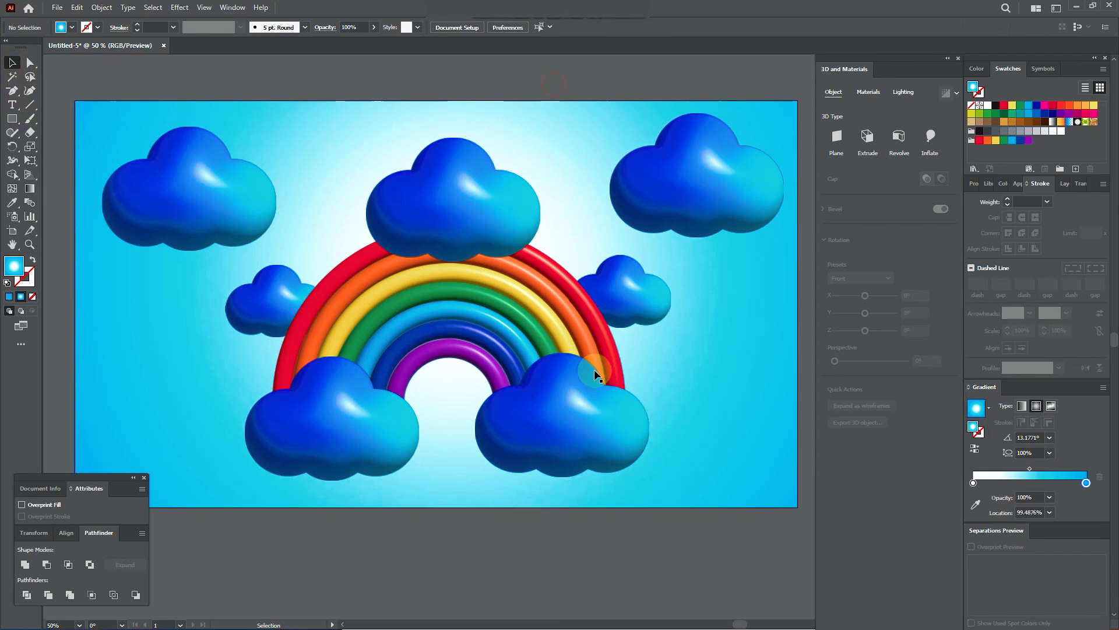
left_click_drag(195, 137, 189, 127)
left_click(720, 578)
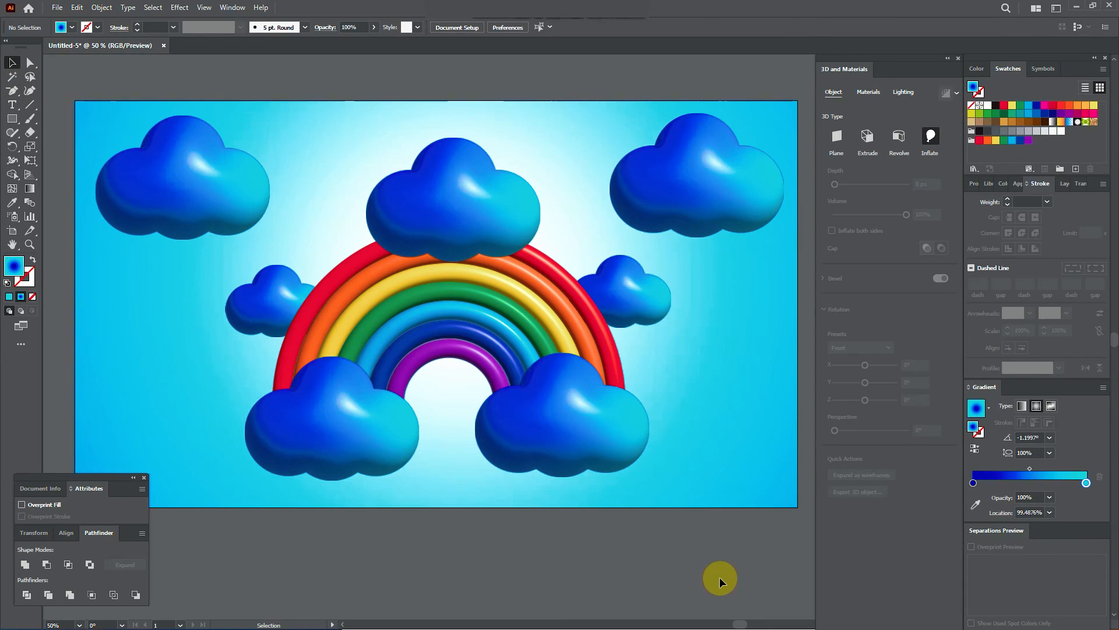